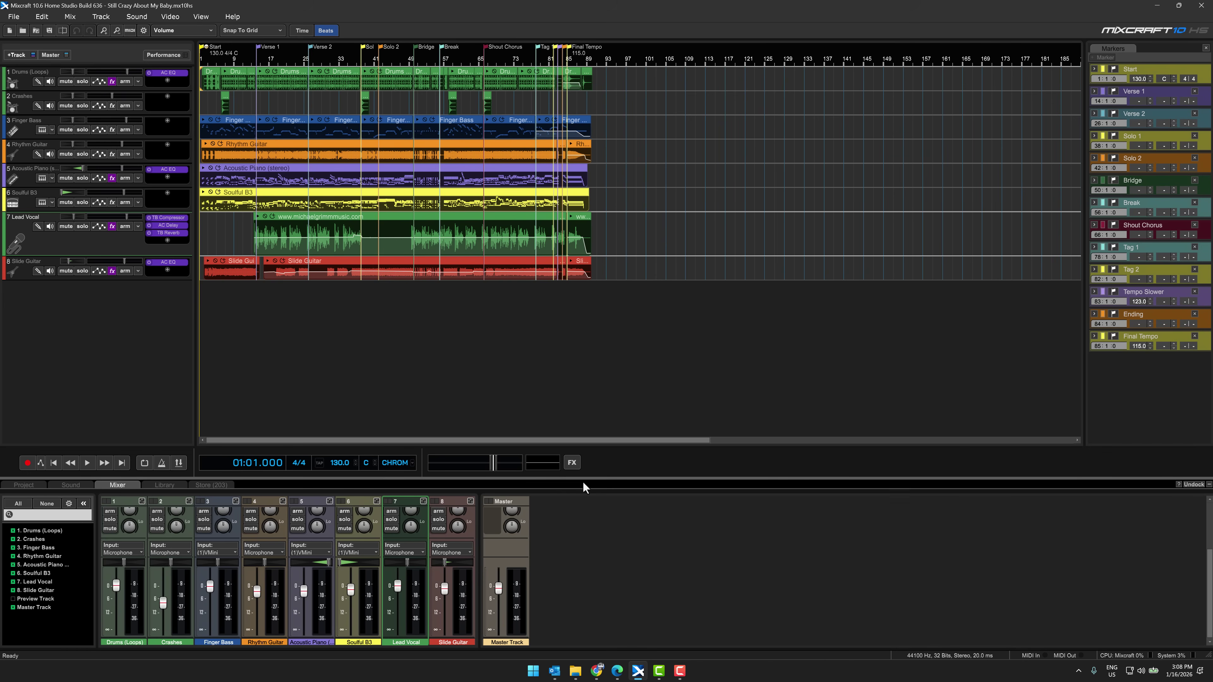
Bring the Humble Bundle page forward and scroll through the bundle's items
mouse_move(596, 671)
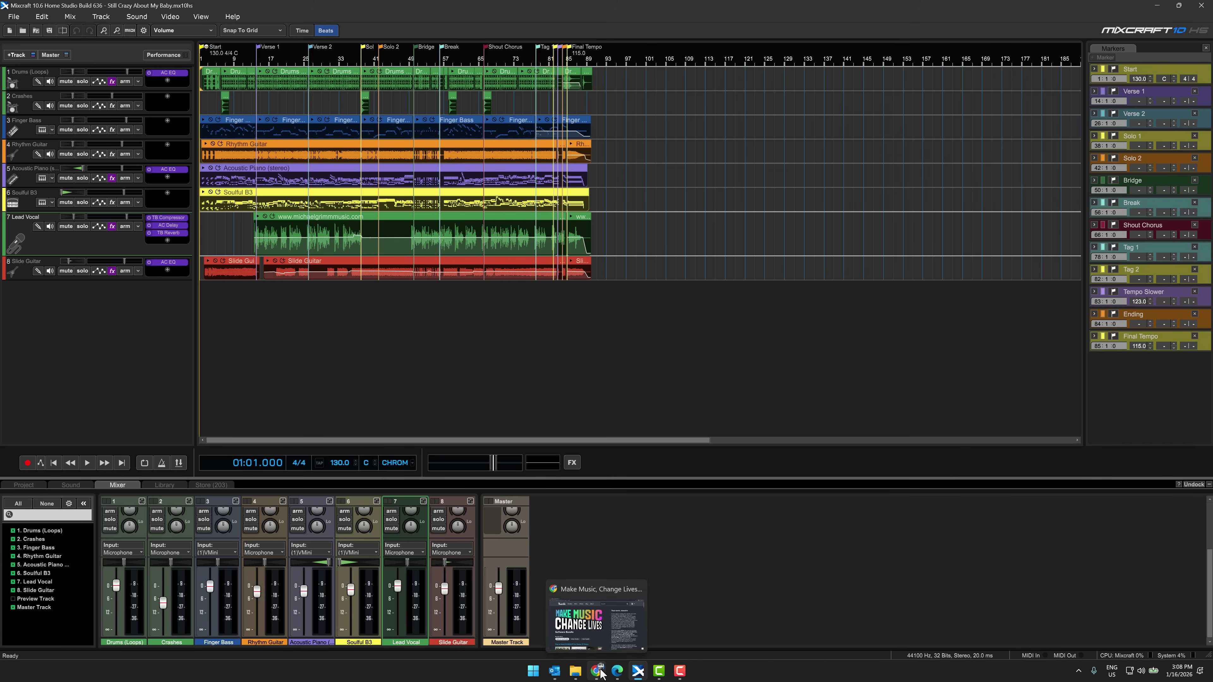
left_click(602, 619)
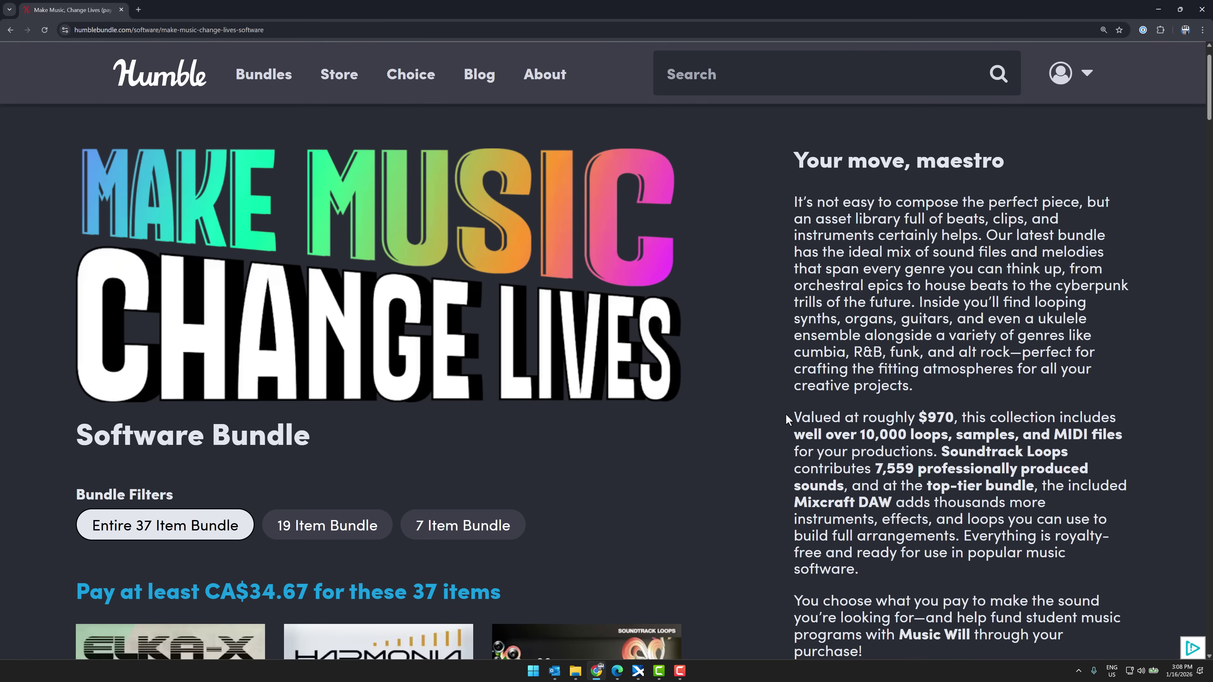
scroll(766, 408, "down", 1)
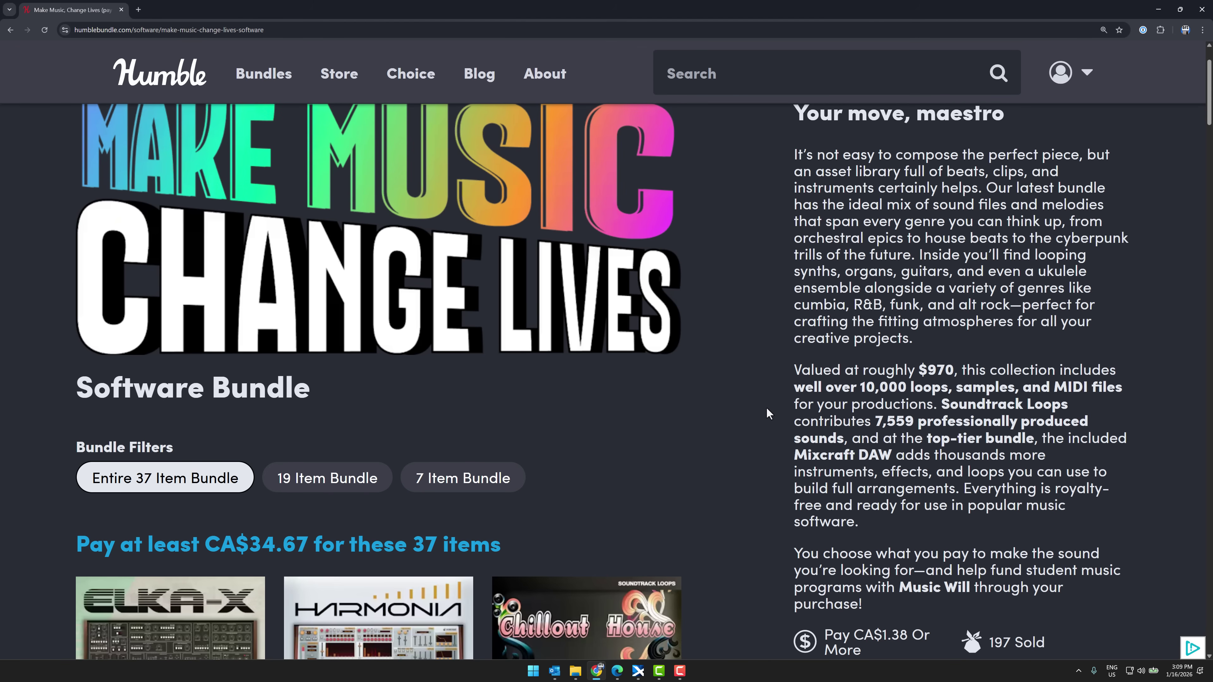
scroll(767, 408, "down", 10)
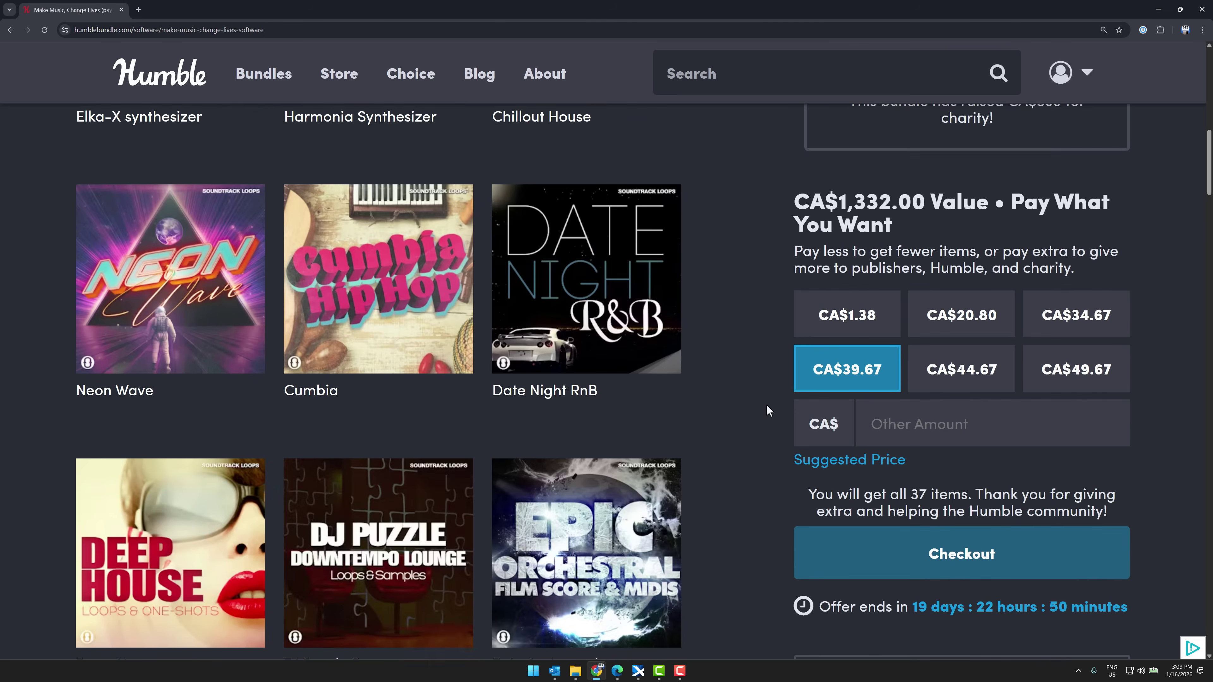
scroll(766, 406, "down", 20)
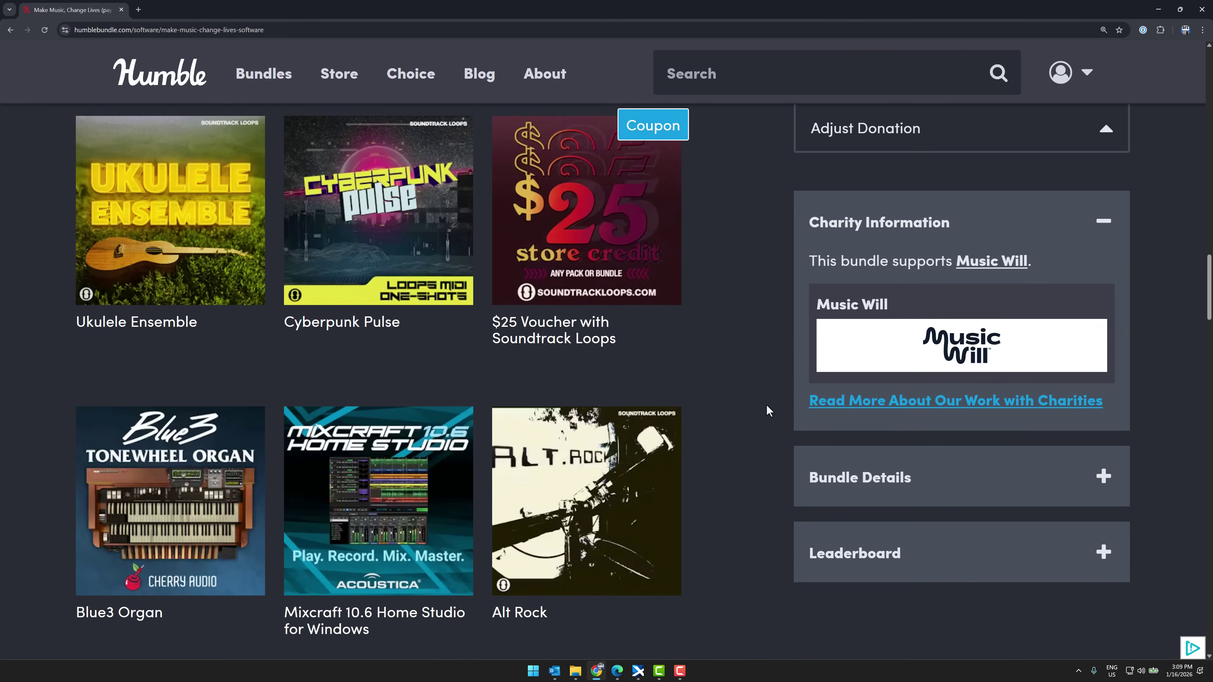
scroll(766, 406, "down", 3)
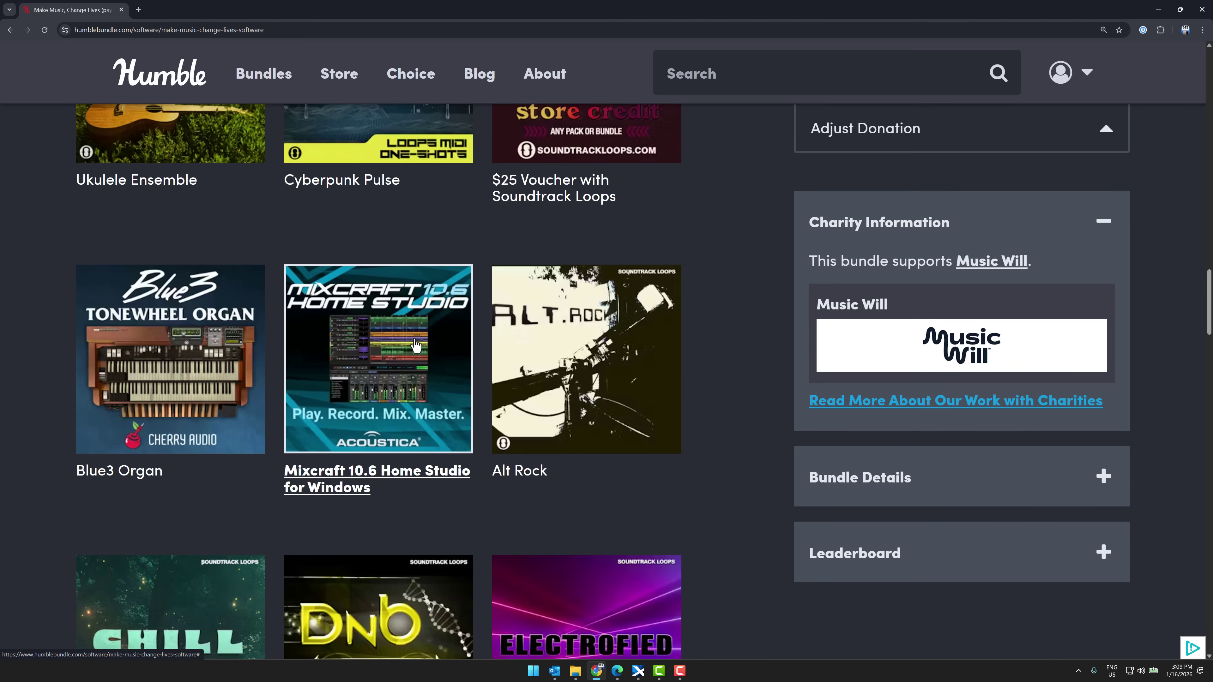
scroll(416, 344, "up", 15)
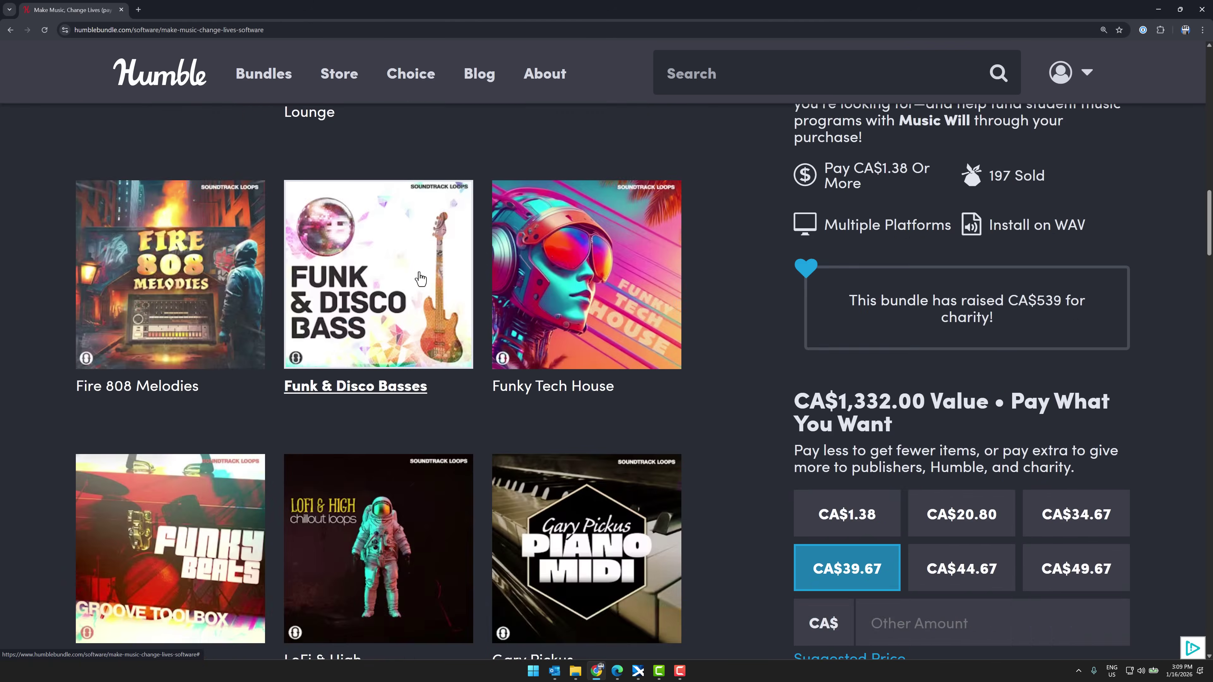
scroll(419, 277, "up", 15)
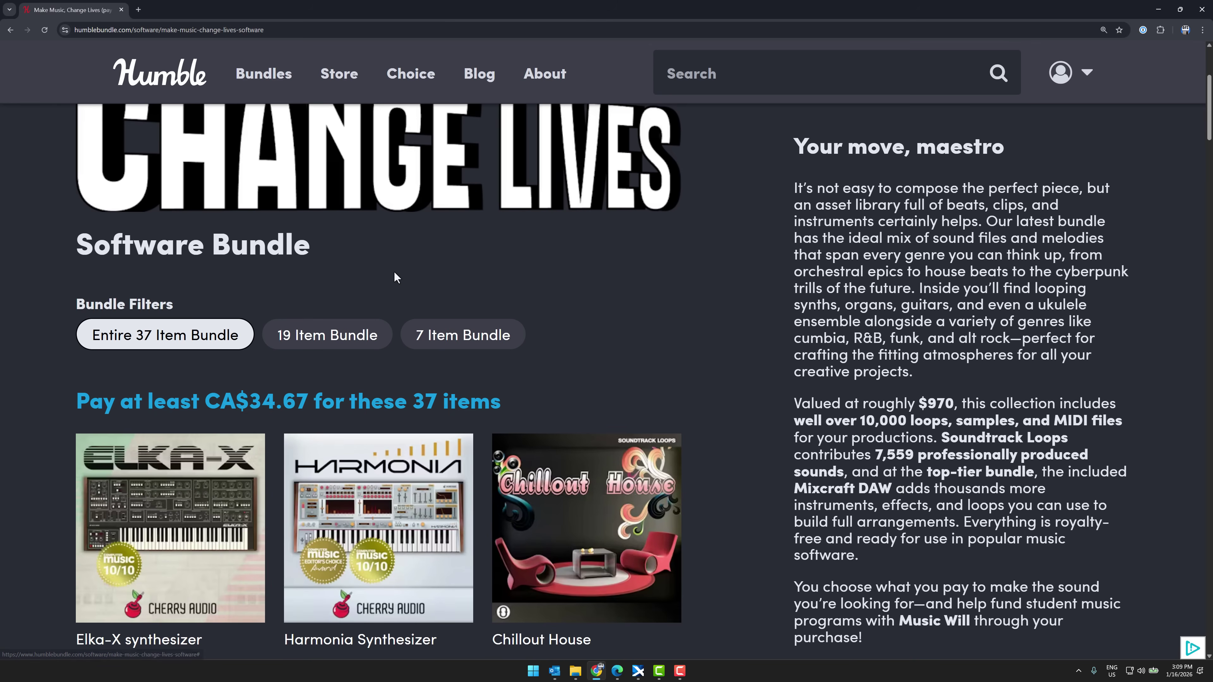
Filter to the 19 Item Bundle, then back to the Entire 37 Item Bundle, and browse its items
left_click(313, 337)
scroll(248, 306, "down", 2)
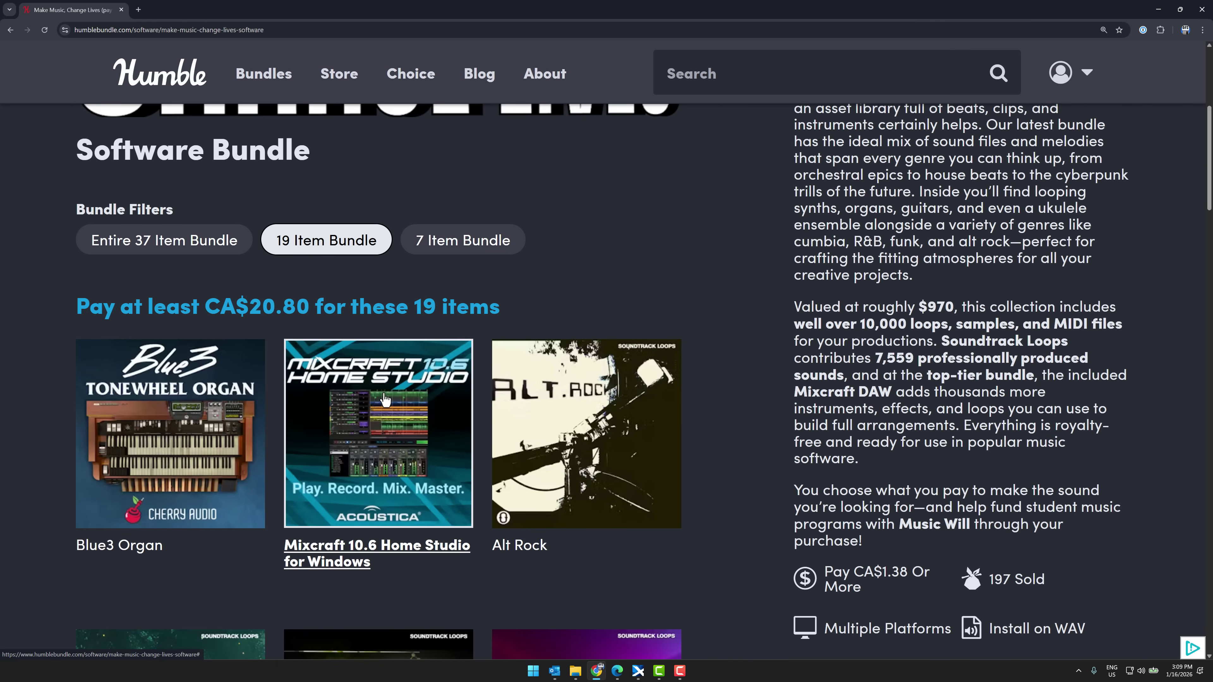
left_click(189, 245)
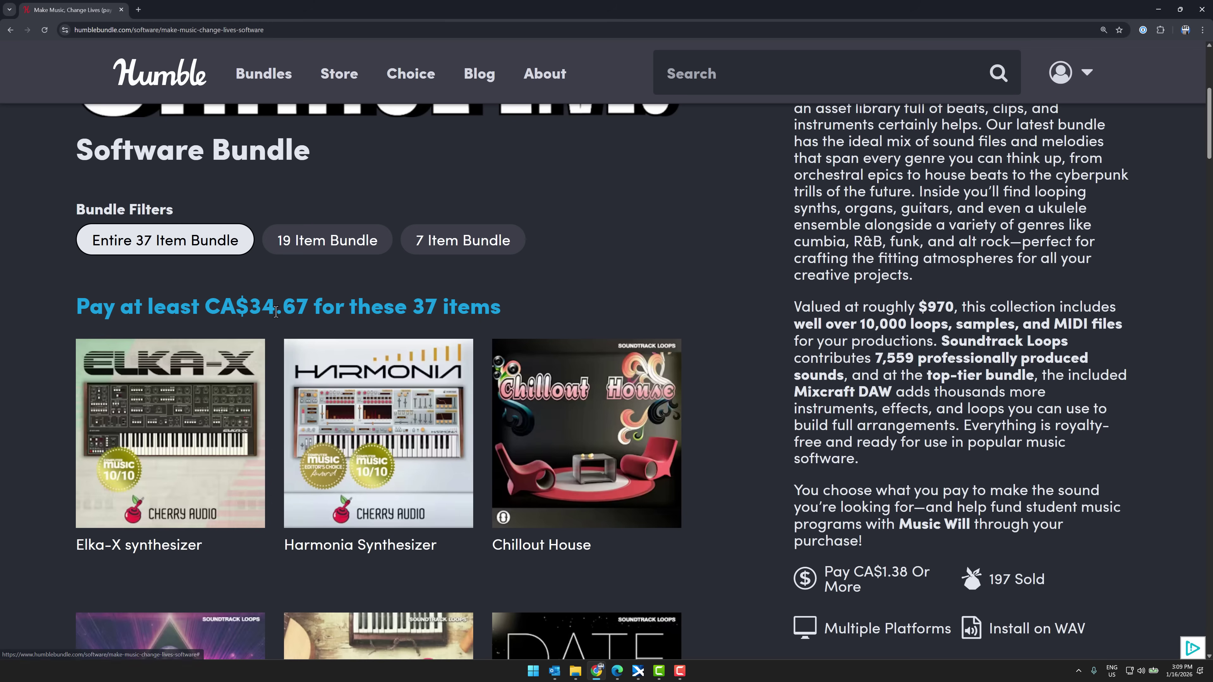
scroll(243, 306, "down", 2)
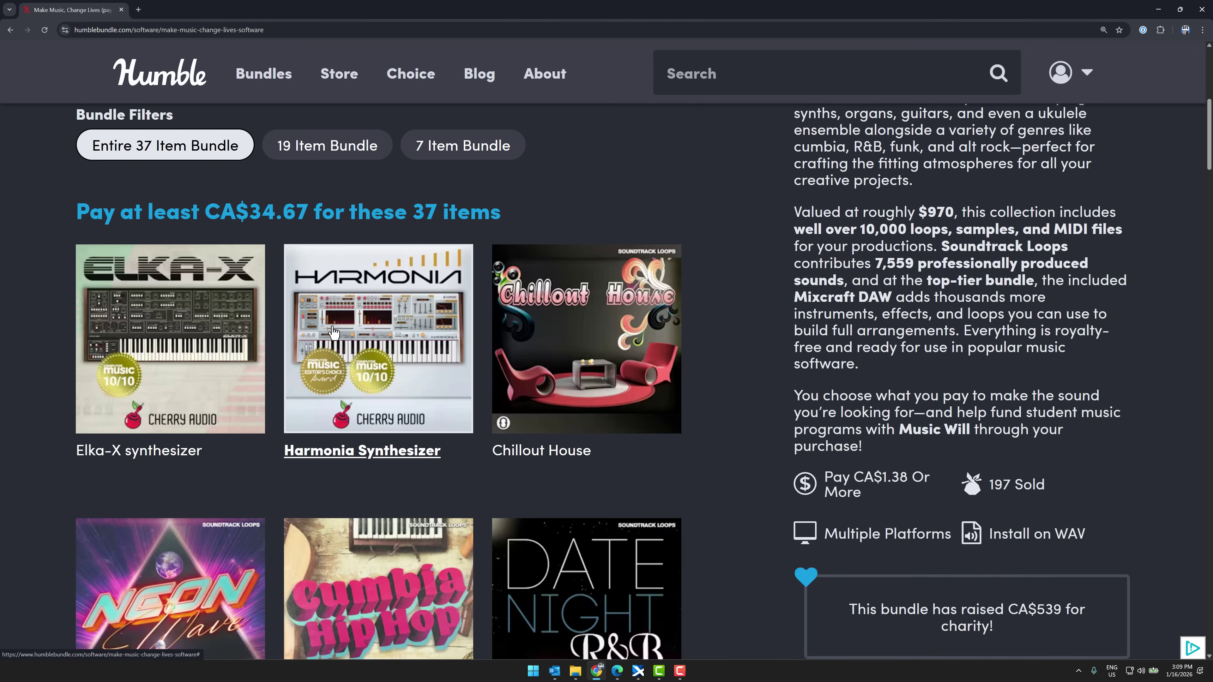
scroll(333, 330, "down", 3)
scroll(583, 423, "down", 5)
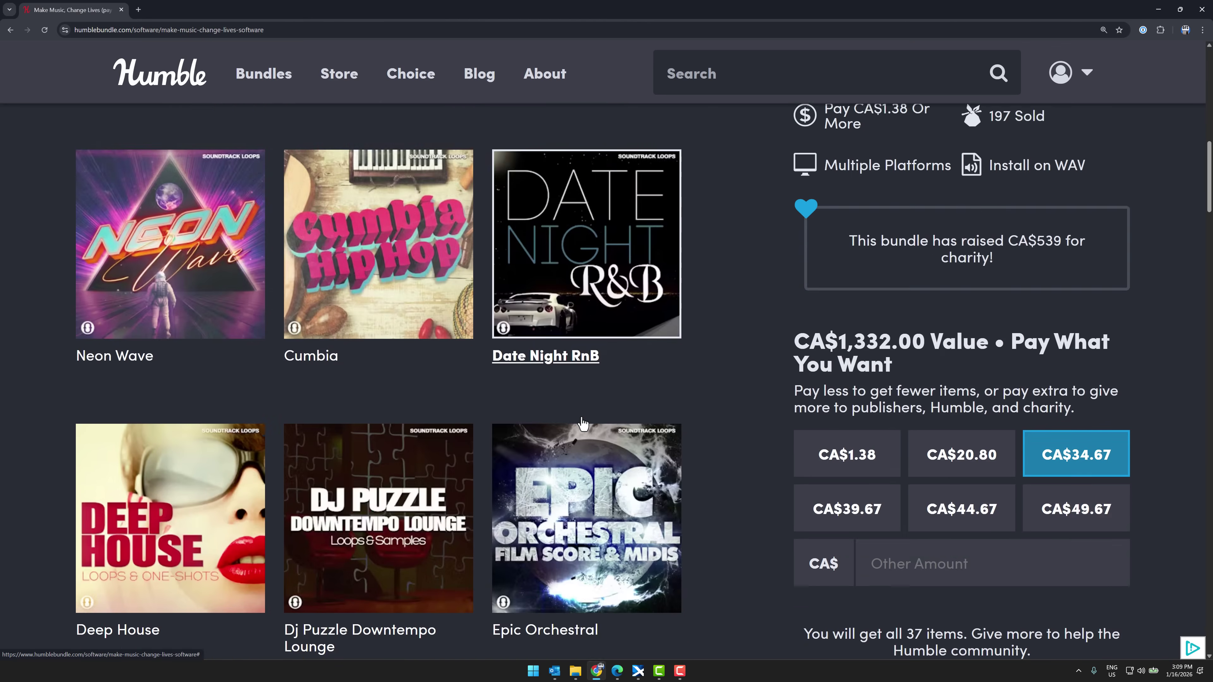
scroll(582, 423, "down", 12)
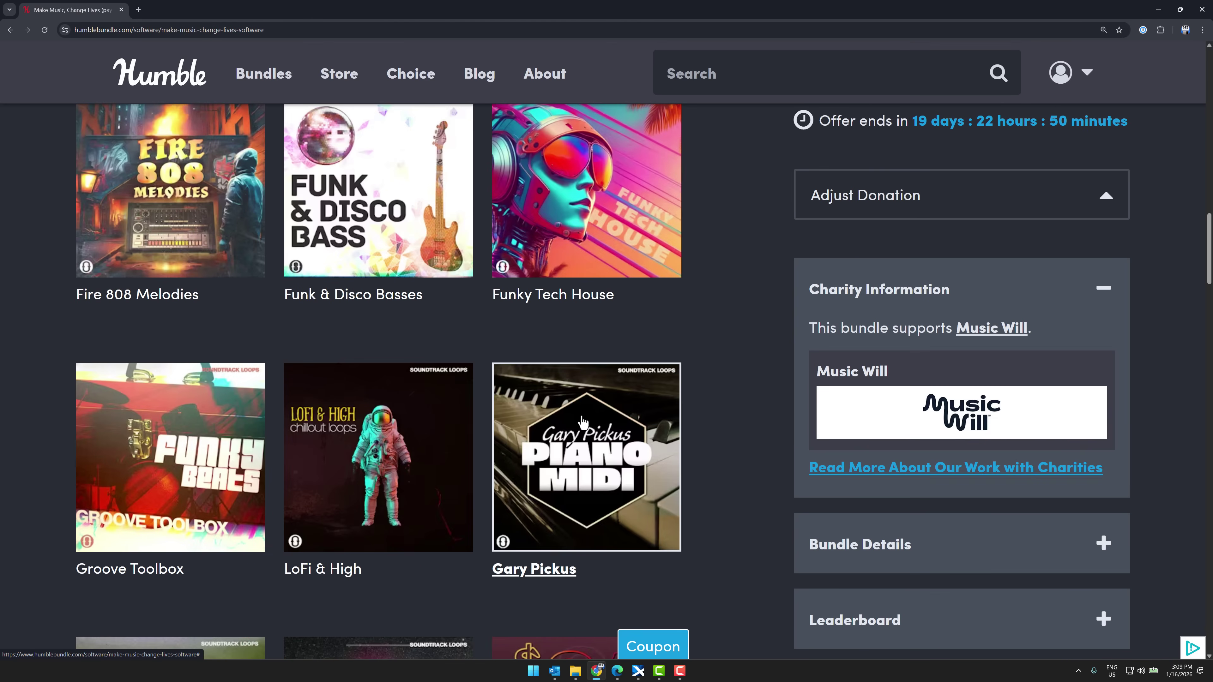
scroll(582, 420, "down", 18)
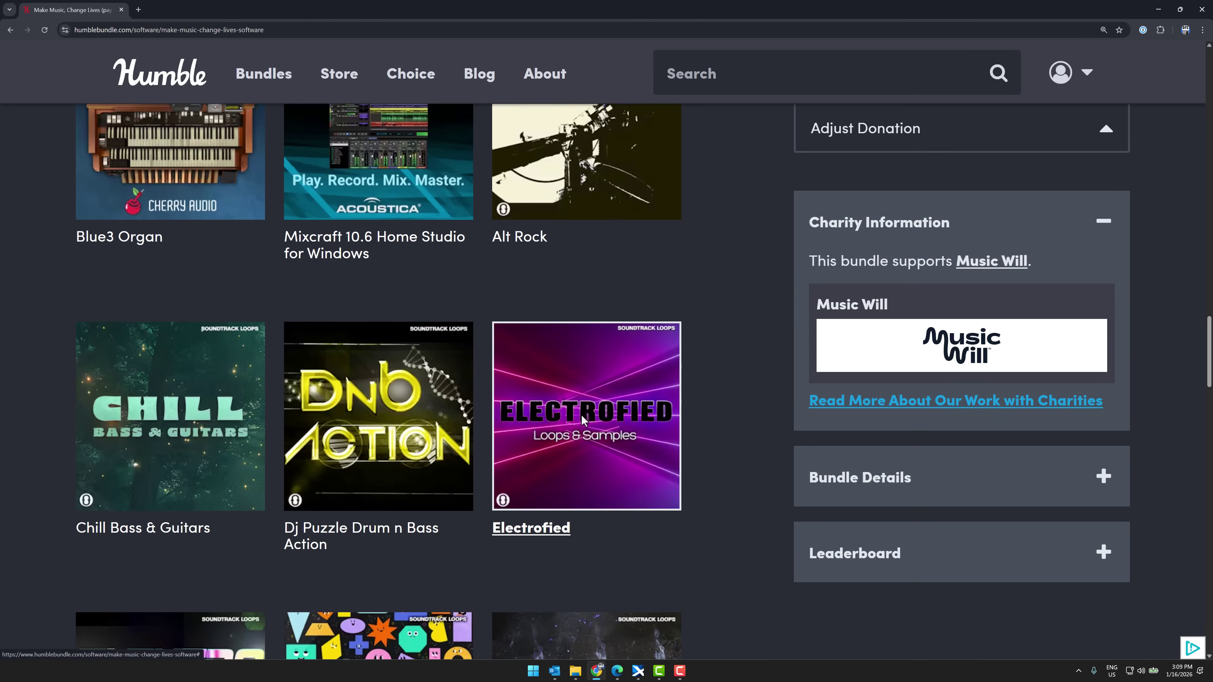
scroll(582, 420, "down", 5)
scroll(583, 421, "up", 5)
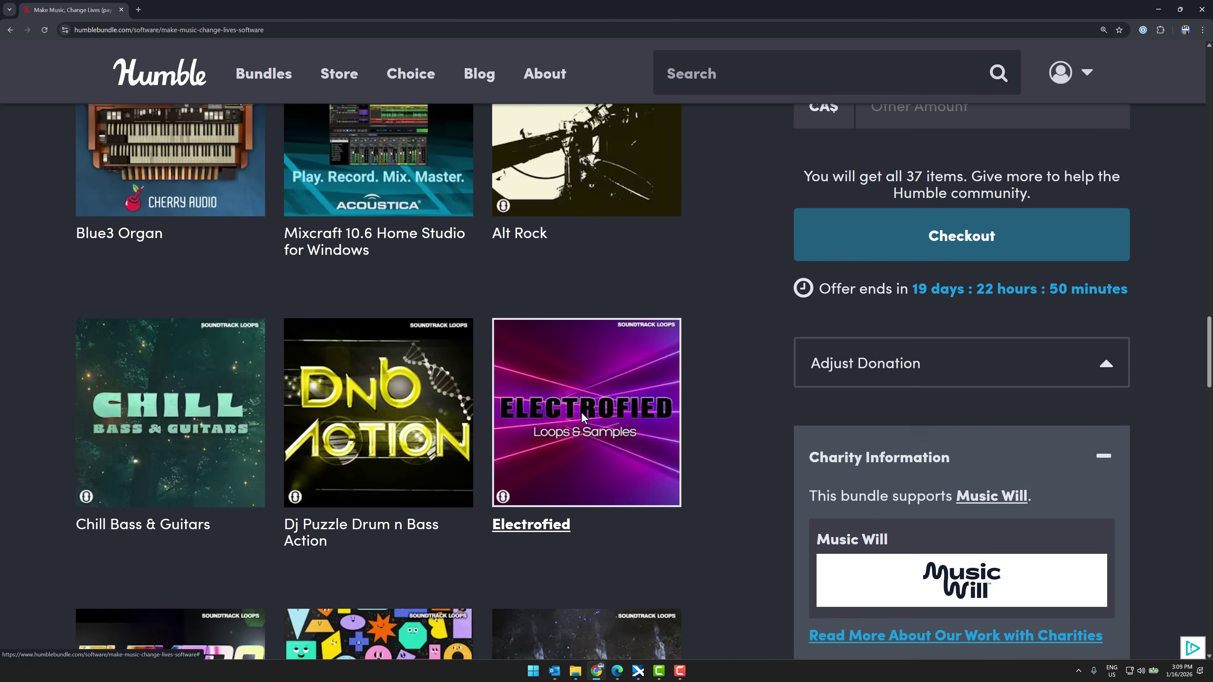
scroll(332, 466, "up", 9)
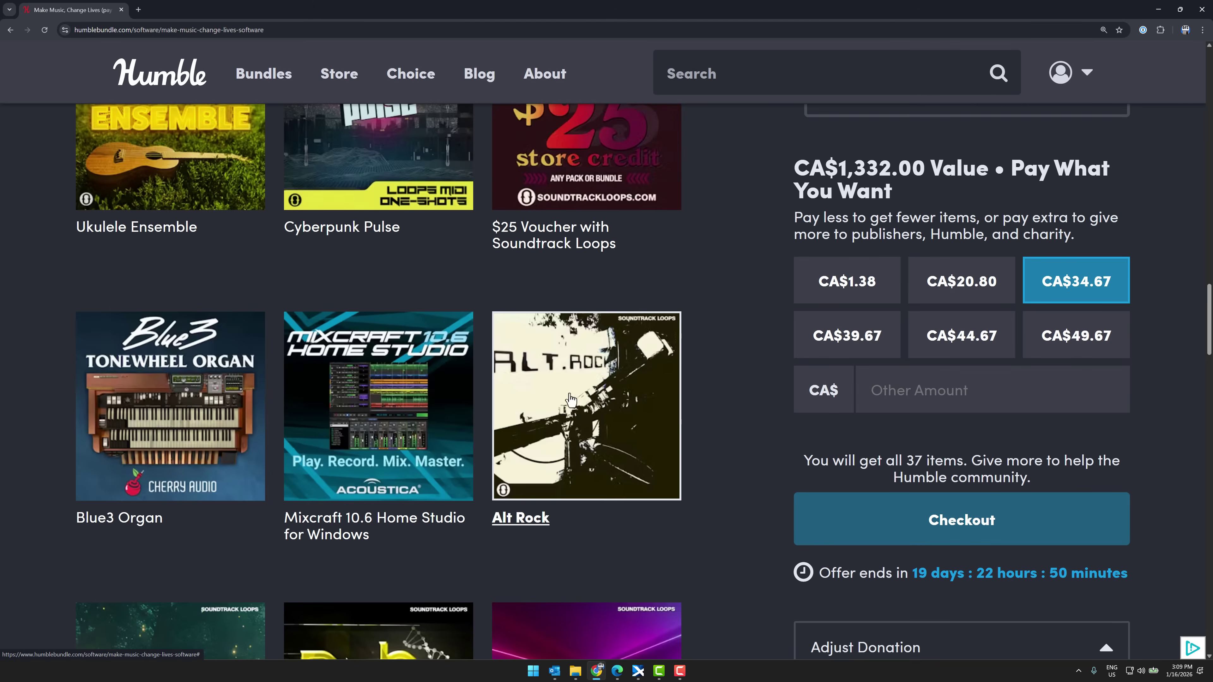
View details for Blue3 Organ, Elka-X, Harmonia Synthesizer and Mixcraft 10.6, then return to Mixcraft
left_click(224, 549)
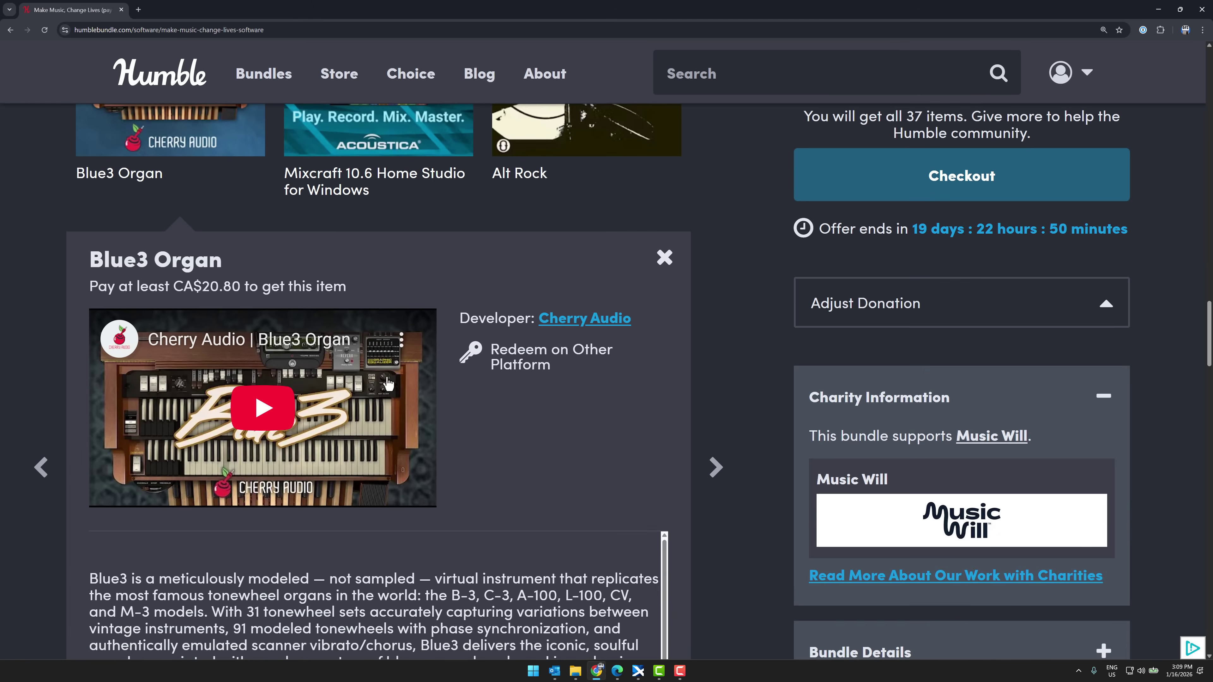
scroll(320, 285, "up", 10)
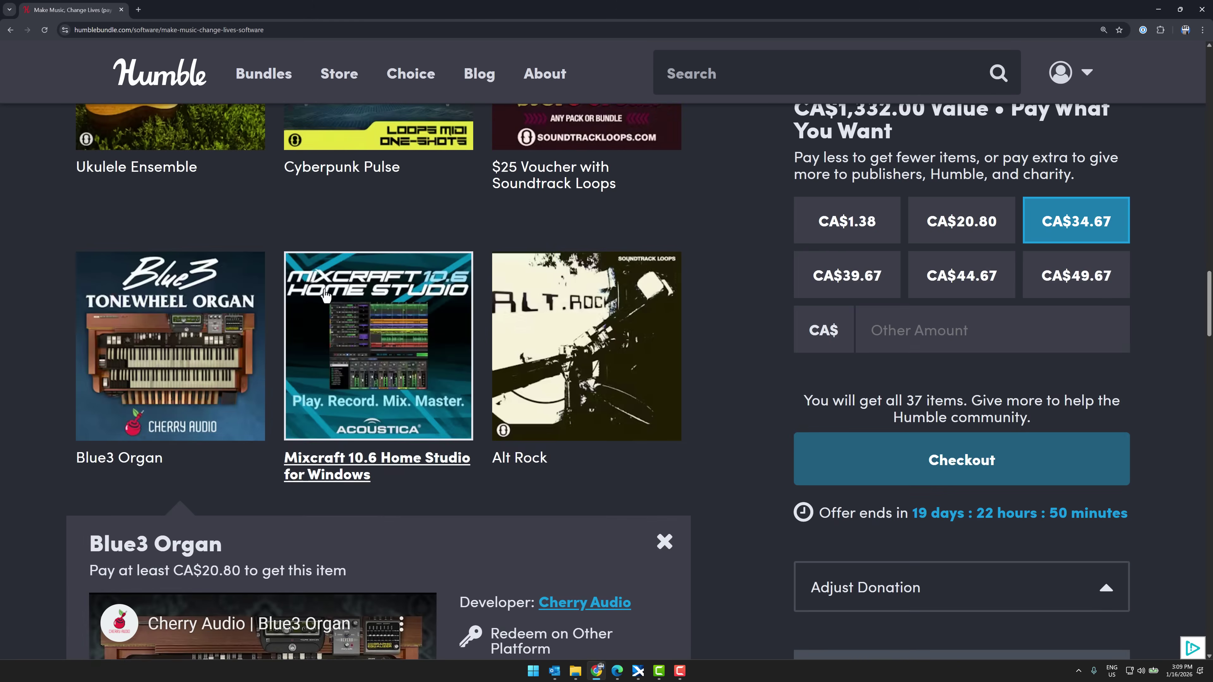
scroll(339, 298, "up", 8)
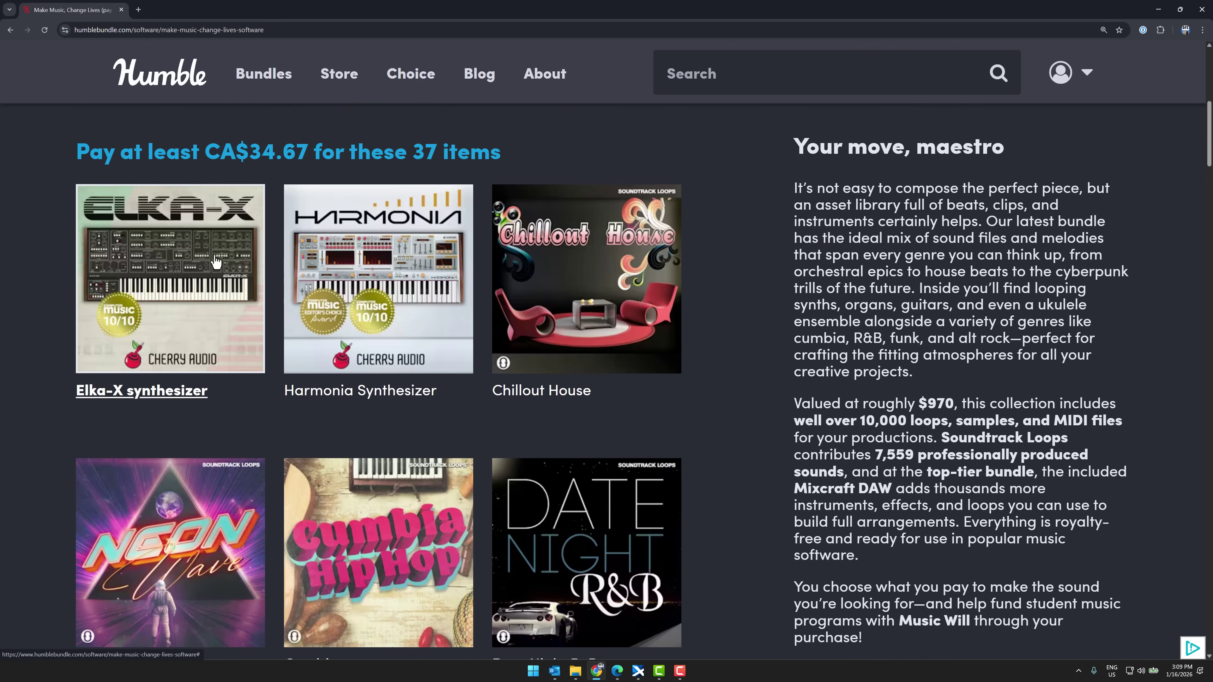
left_click(196, 309)
scroll(203, 256, "up", 2)
left_click(363, 270)
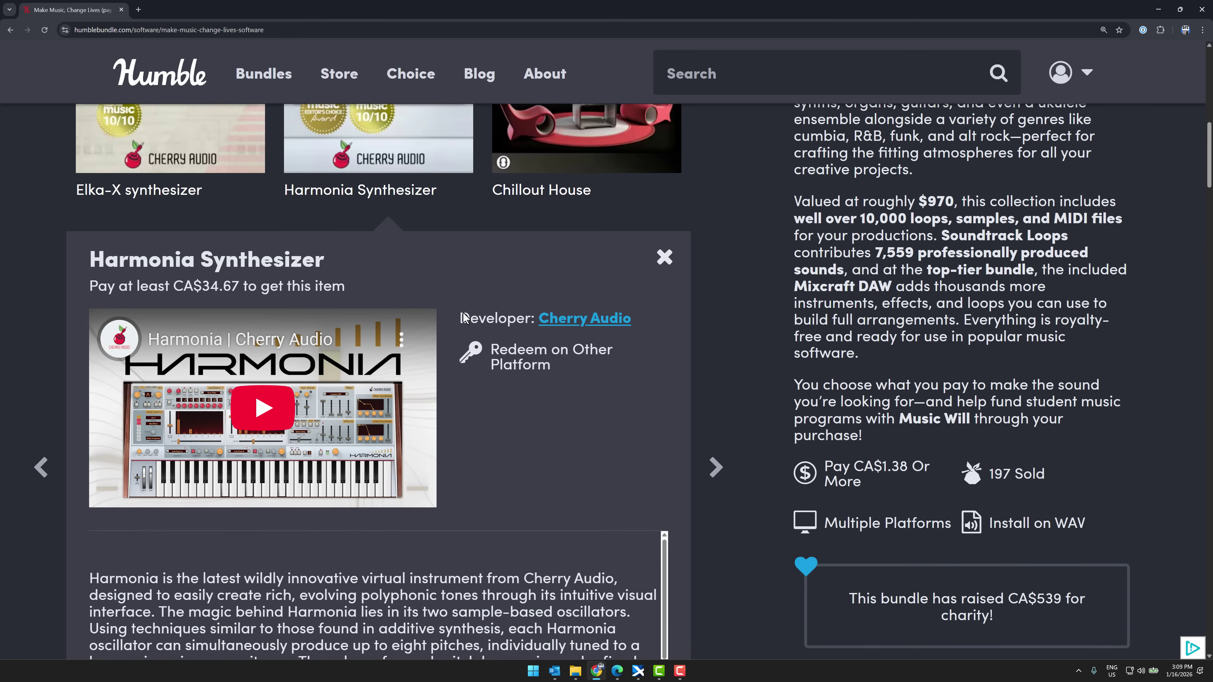
scroll(503, 309, "down", 15)
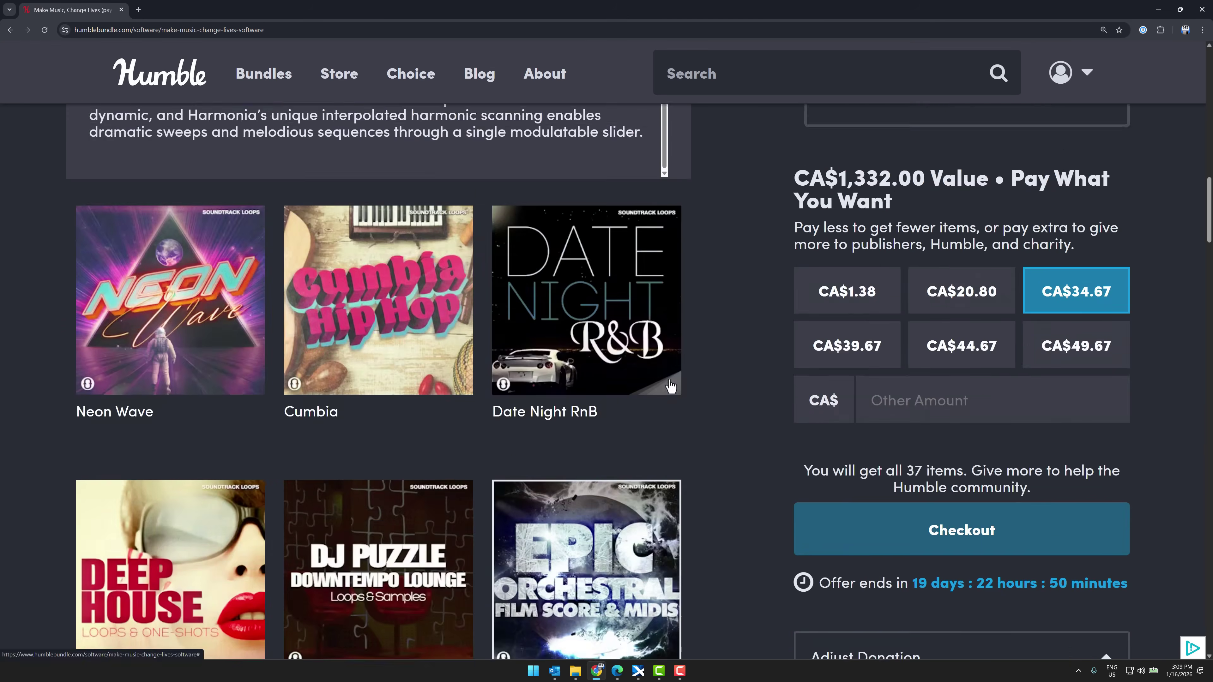
scroll(670, 385, "down", 15)
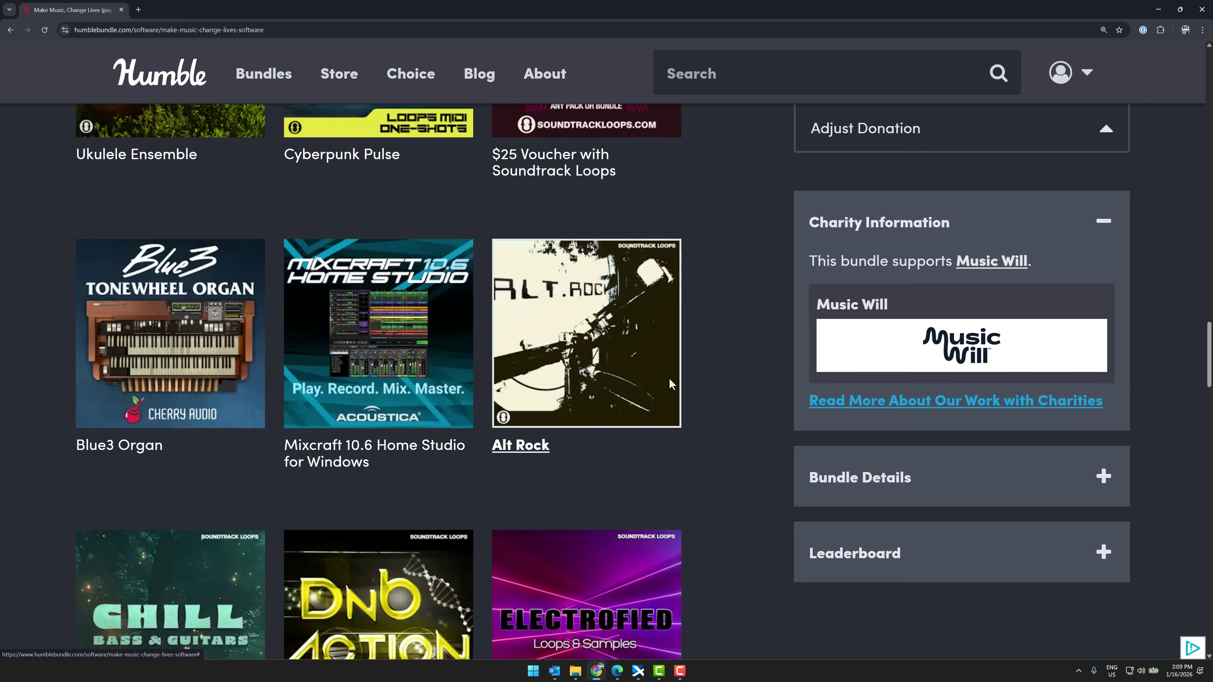
scroll(723, 381, "up", 5)
scroll(723, 381, "down", 7)
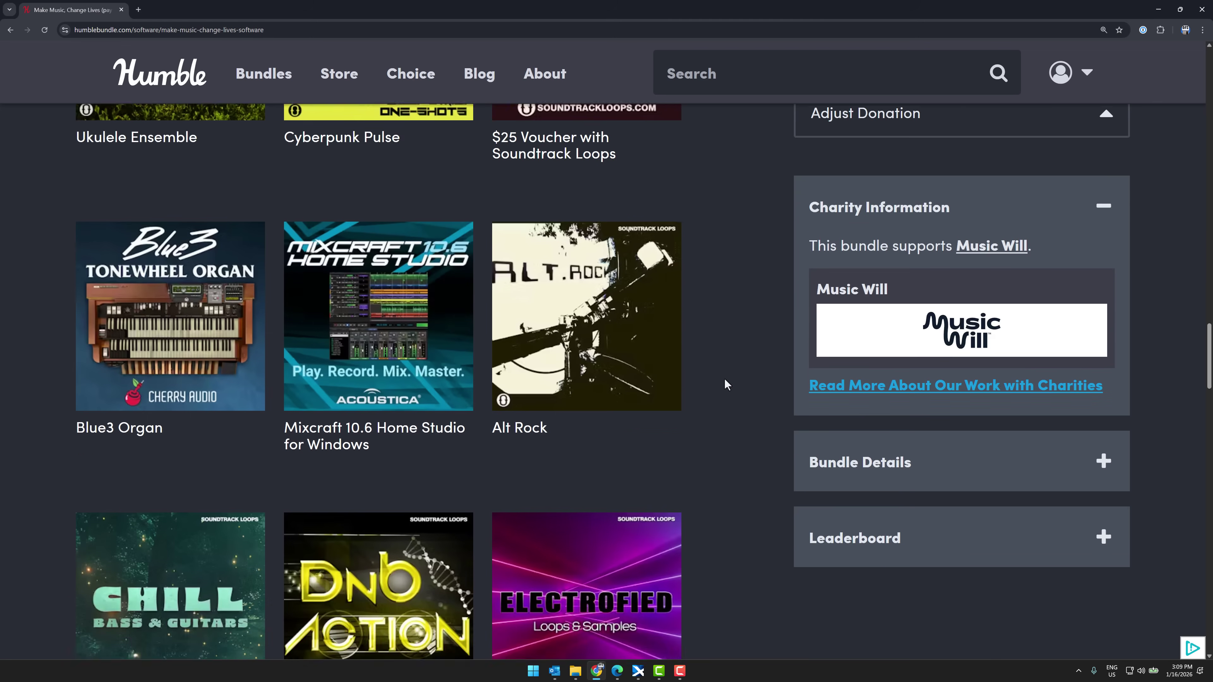
left_click(400, 241)
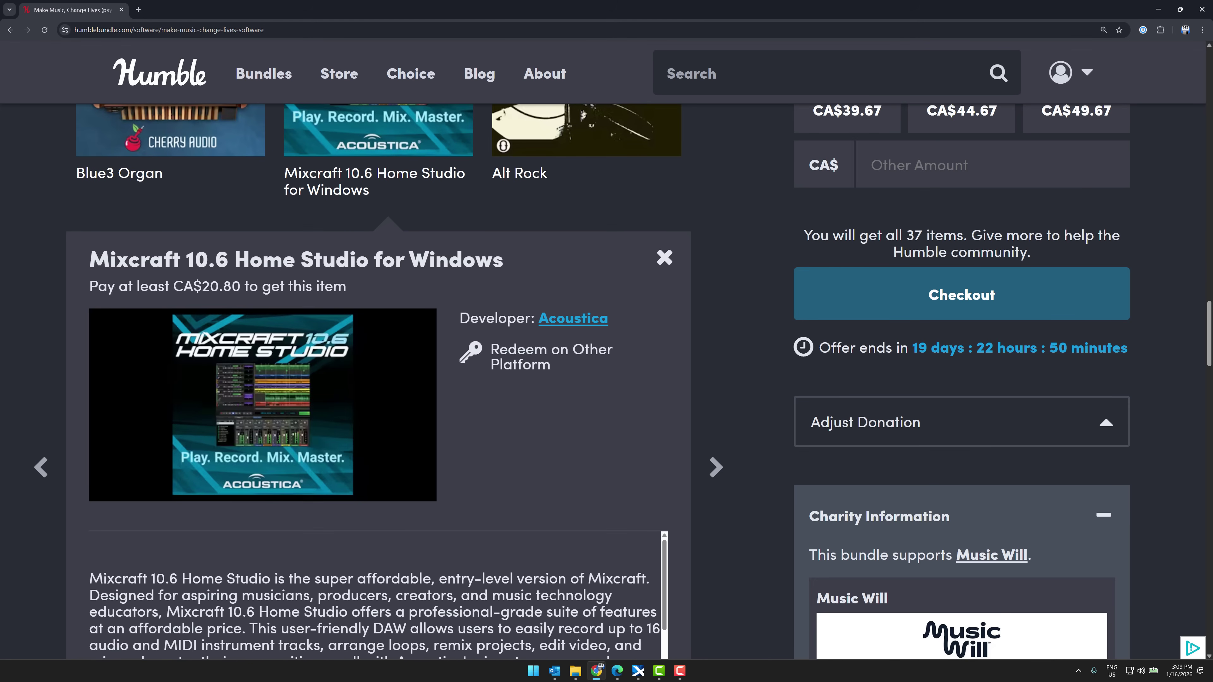
key("alt+Tab")
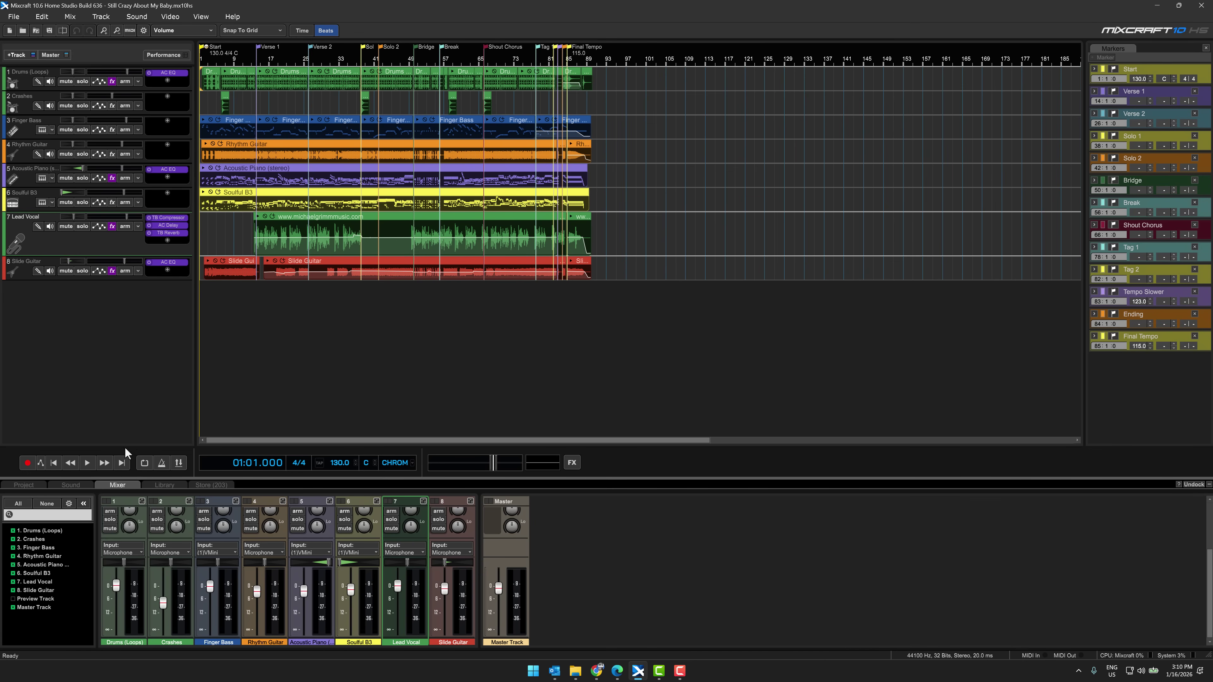
Play the project, stop and rewind to the start, then open the File menu
left_click(87, 463)
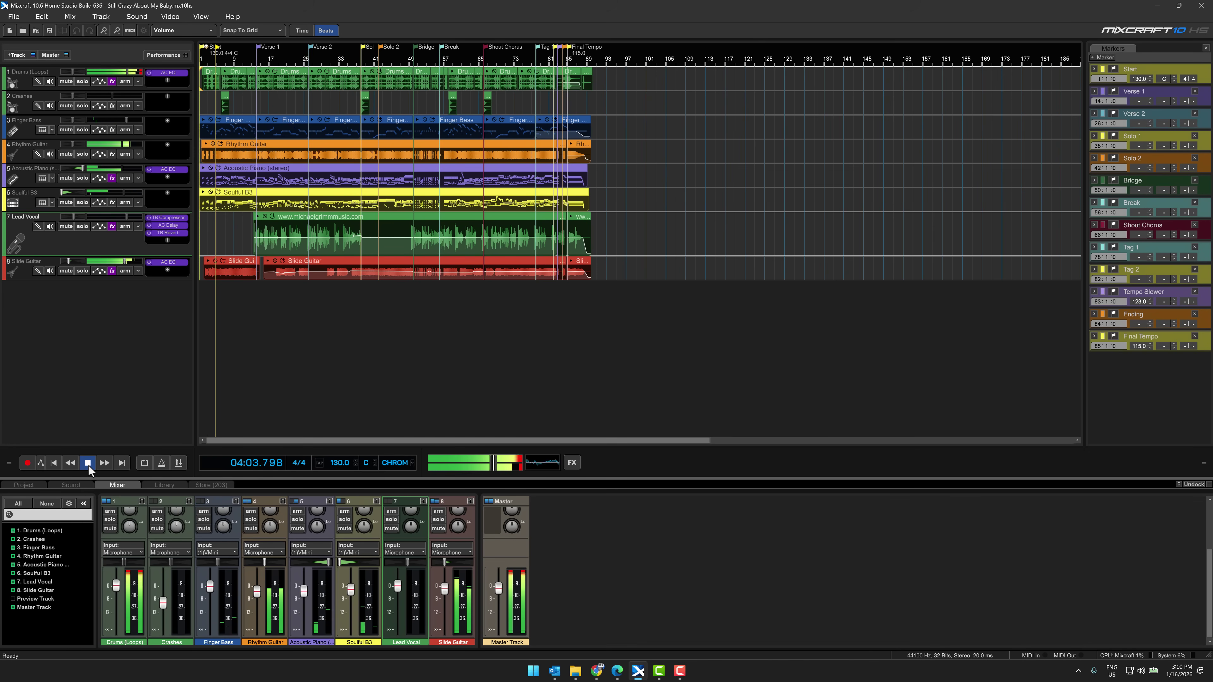
left_click(88, 462)
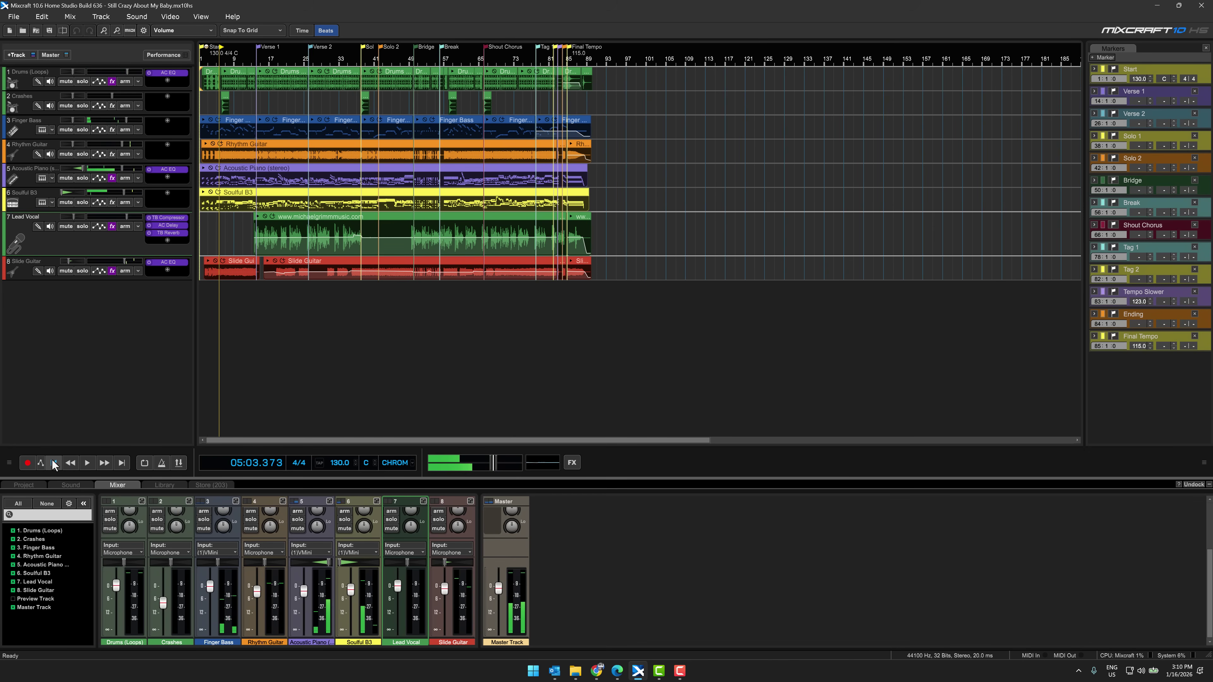
left_click(53, 462)
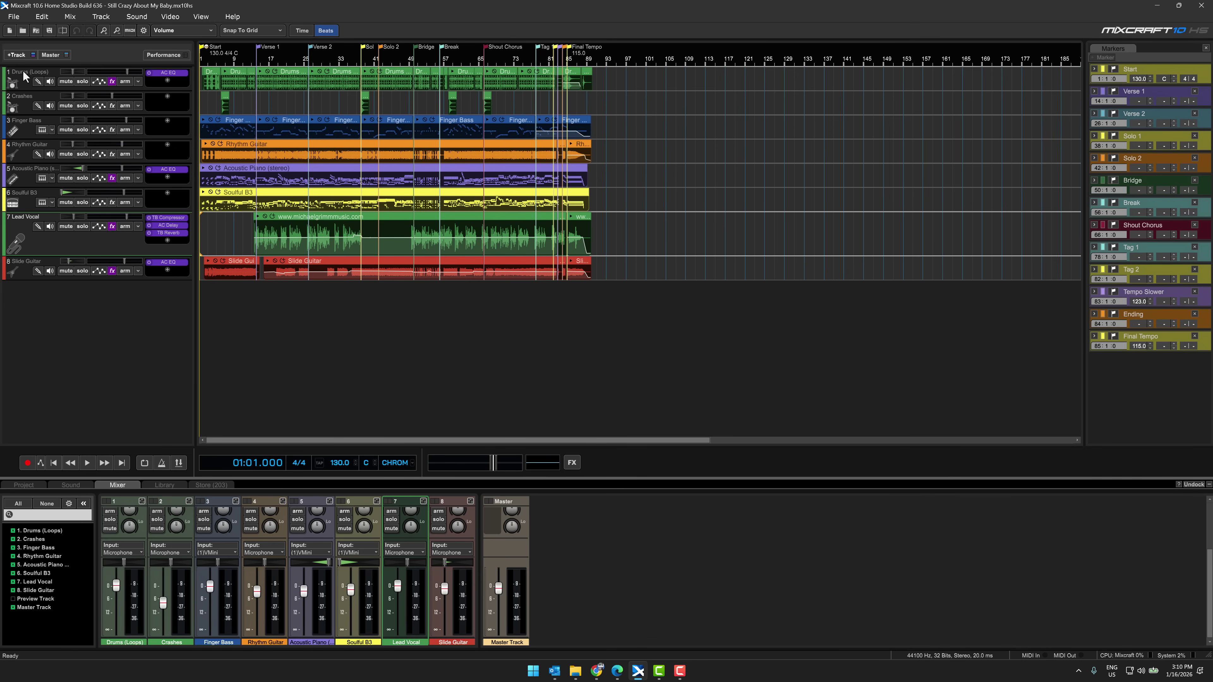
left_click(22, 30)
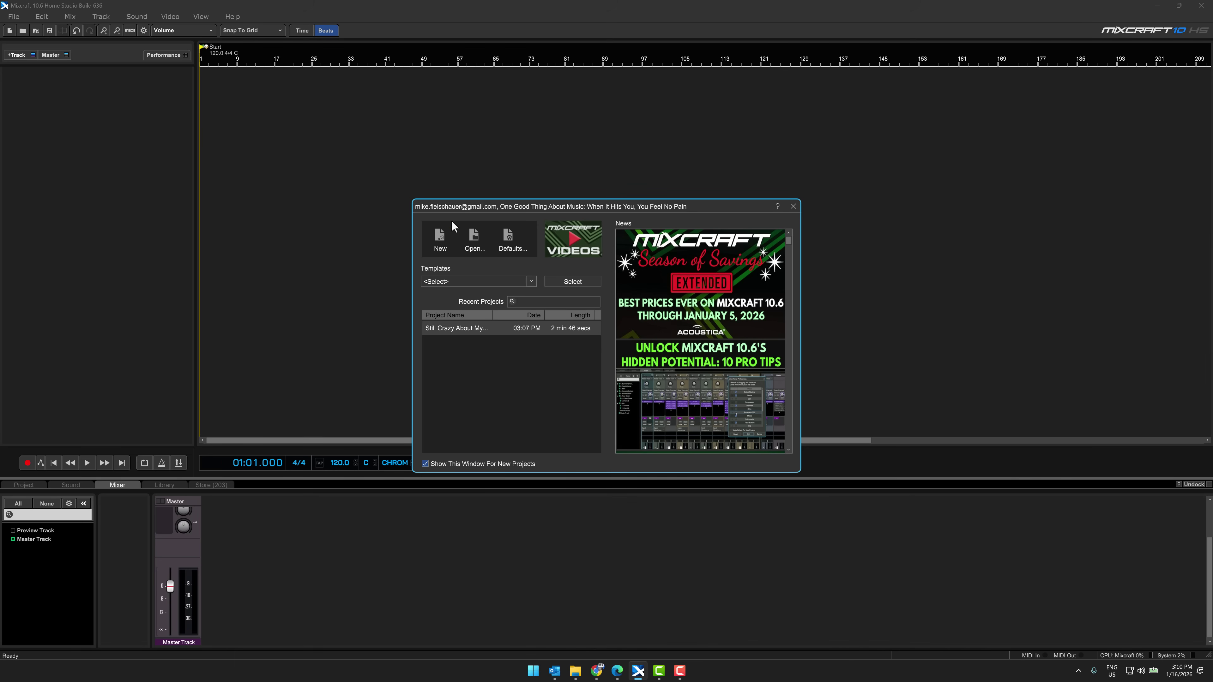
Create a new blank project and delete Audio Tracks 5 through 2
left_click(440, 238)
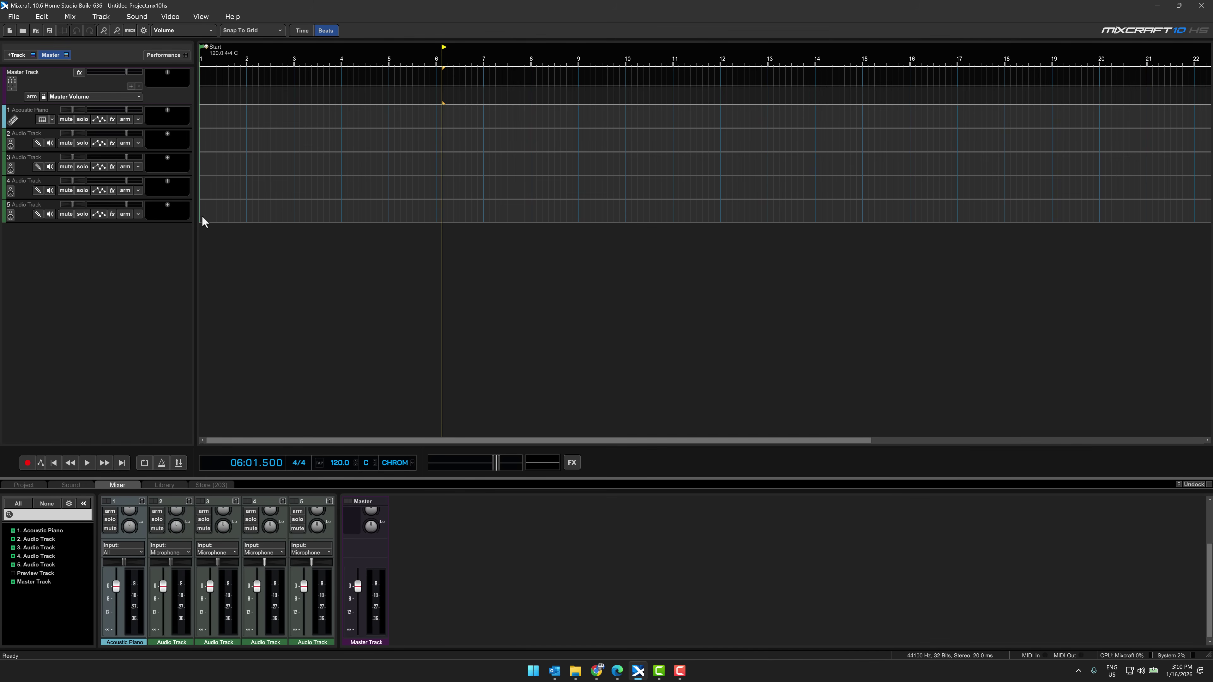
left_click(24, 210)
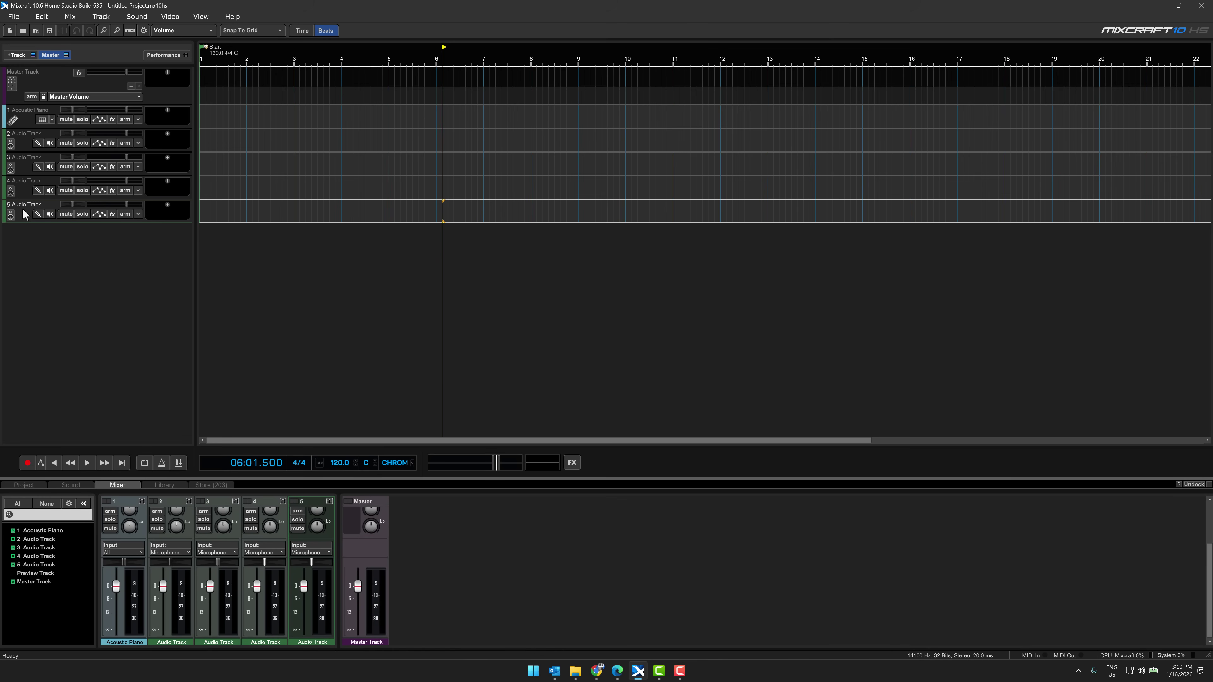
key("Delete")
key("Delete")
key("Delete")
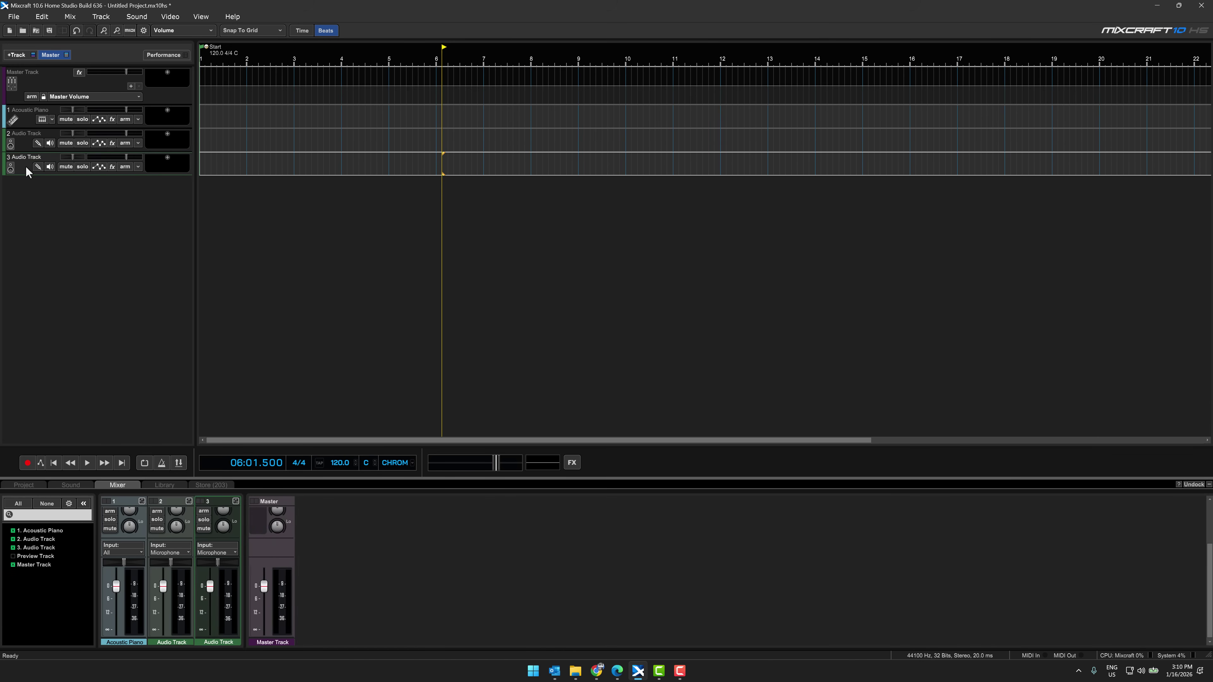
key("Delete")
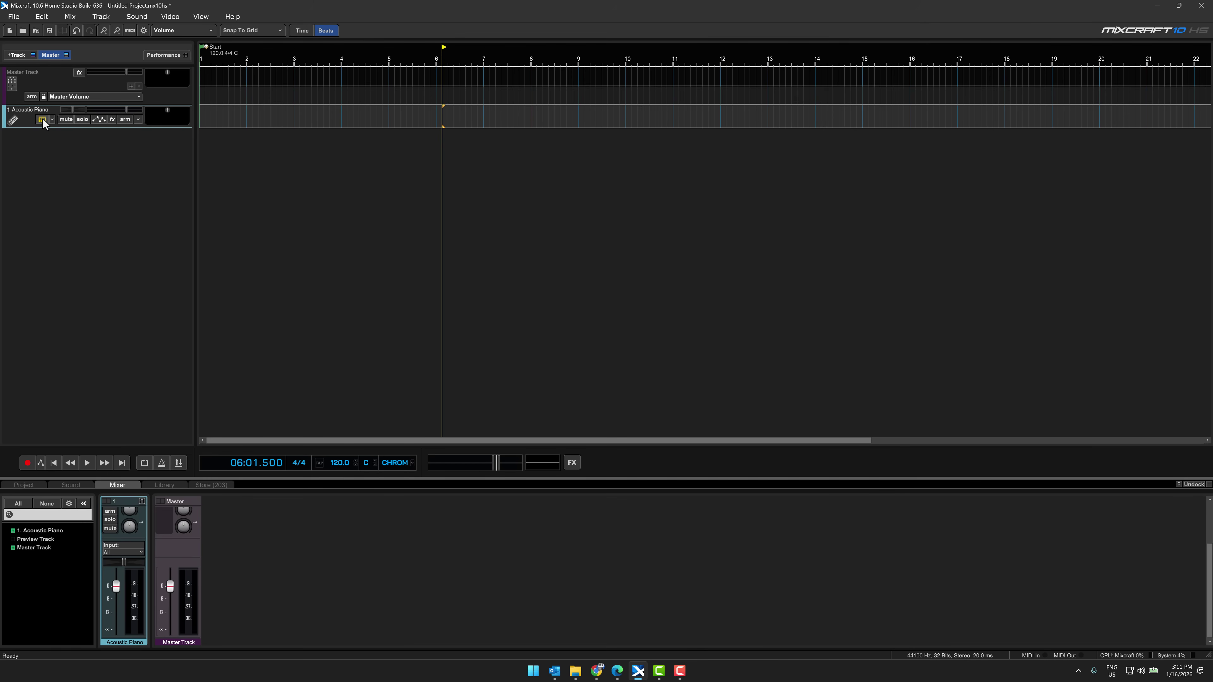
Create a piano MIDI clip stretched to bar 8 and draw G4, F#4, E4 and D4 notes
double_click(202, 118)
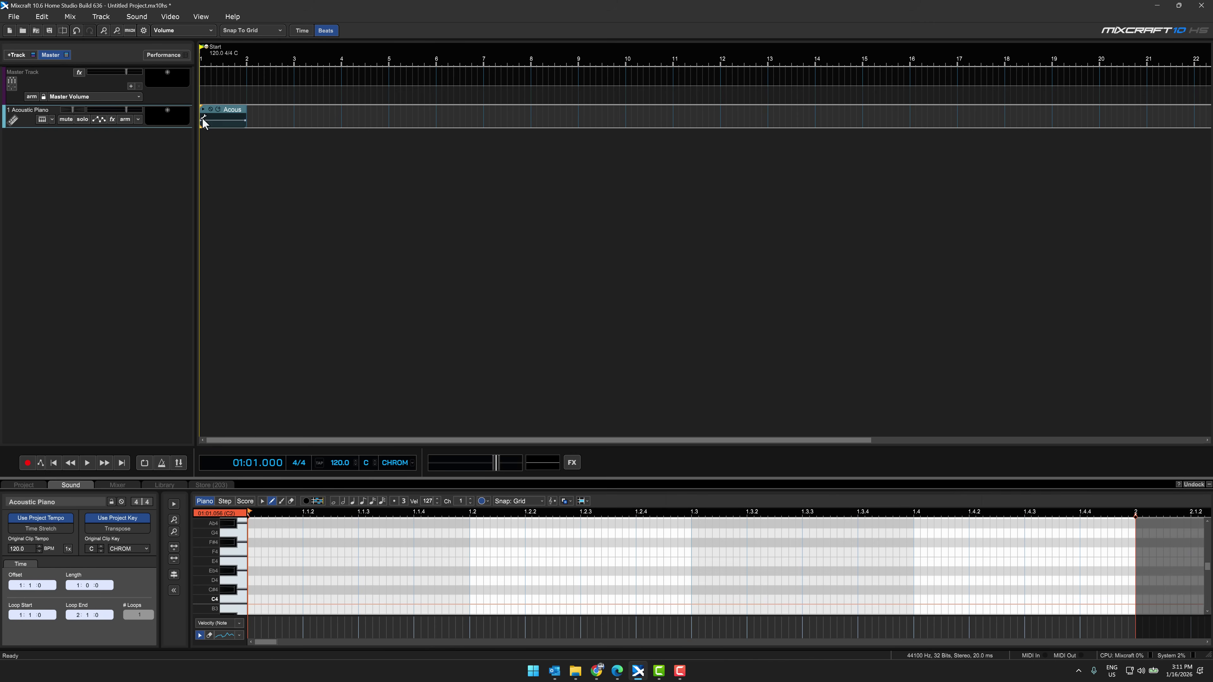
left_click_drag(246, 113, 531, 113)
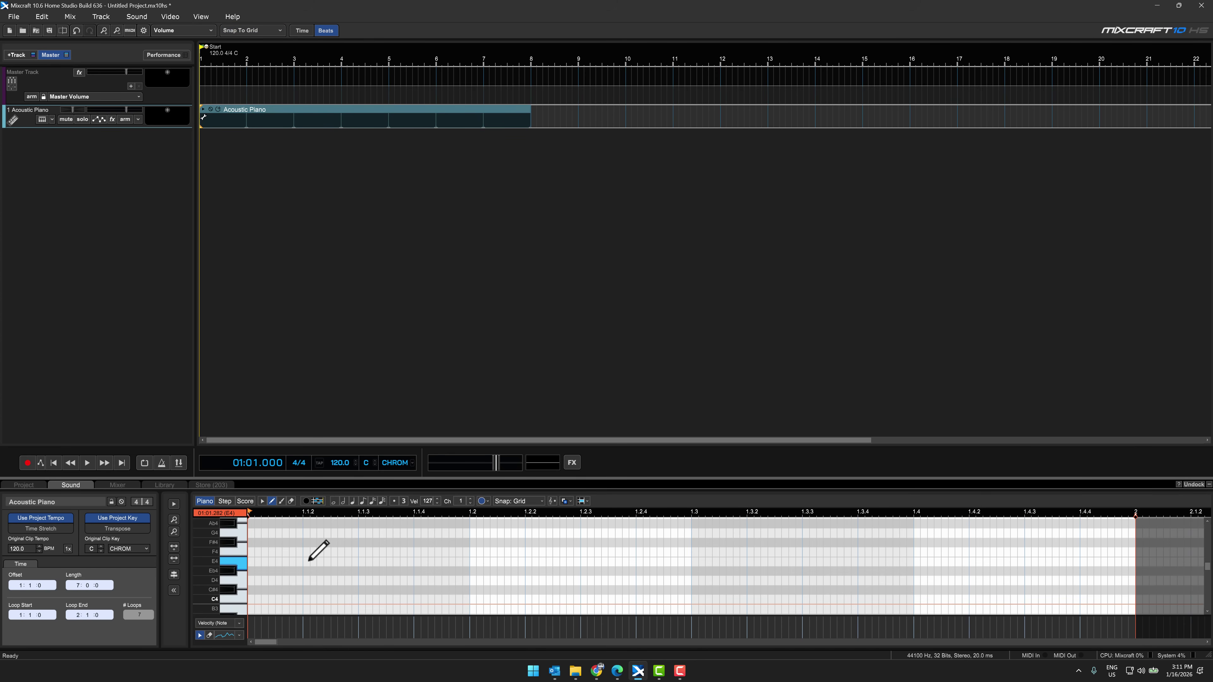
left_click(256, 533)
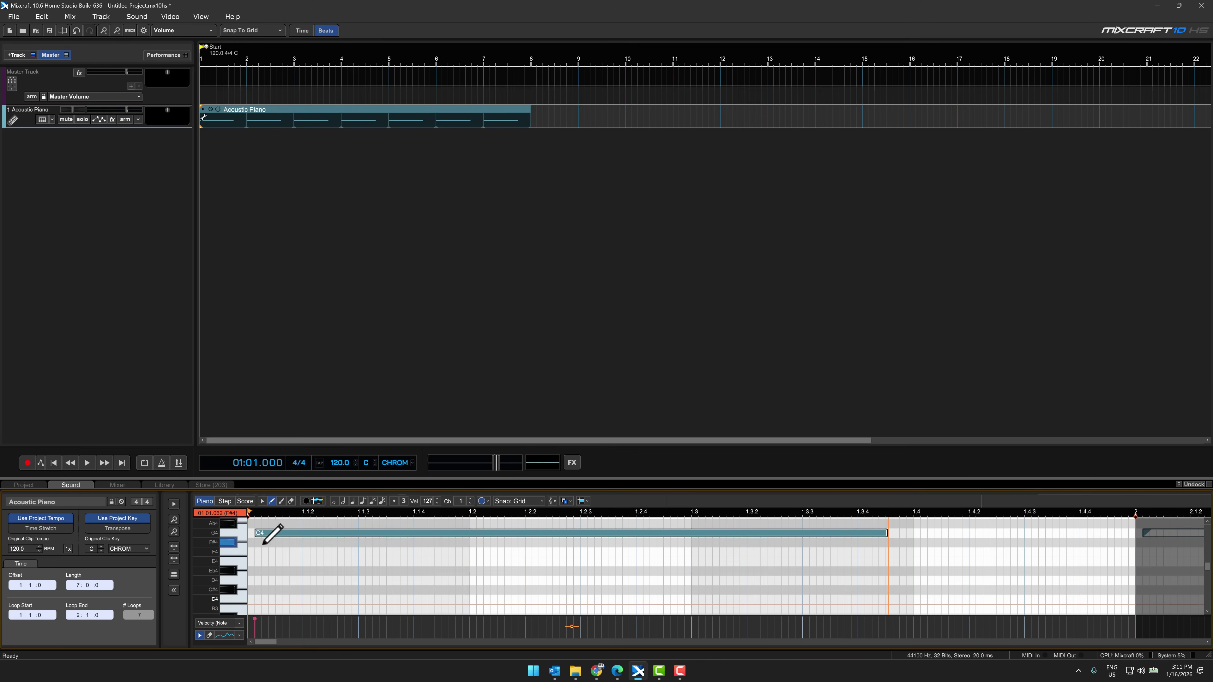
left_click(262, 542)
left_click(352, 561)
left_click(581, 580)
Add further notes: F#4, B3, C#4, Eb4, F4, G4 and Ab4
left_click(982, 522)
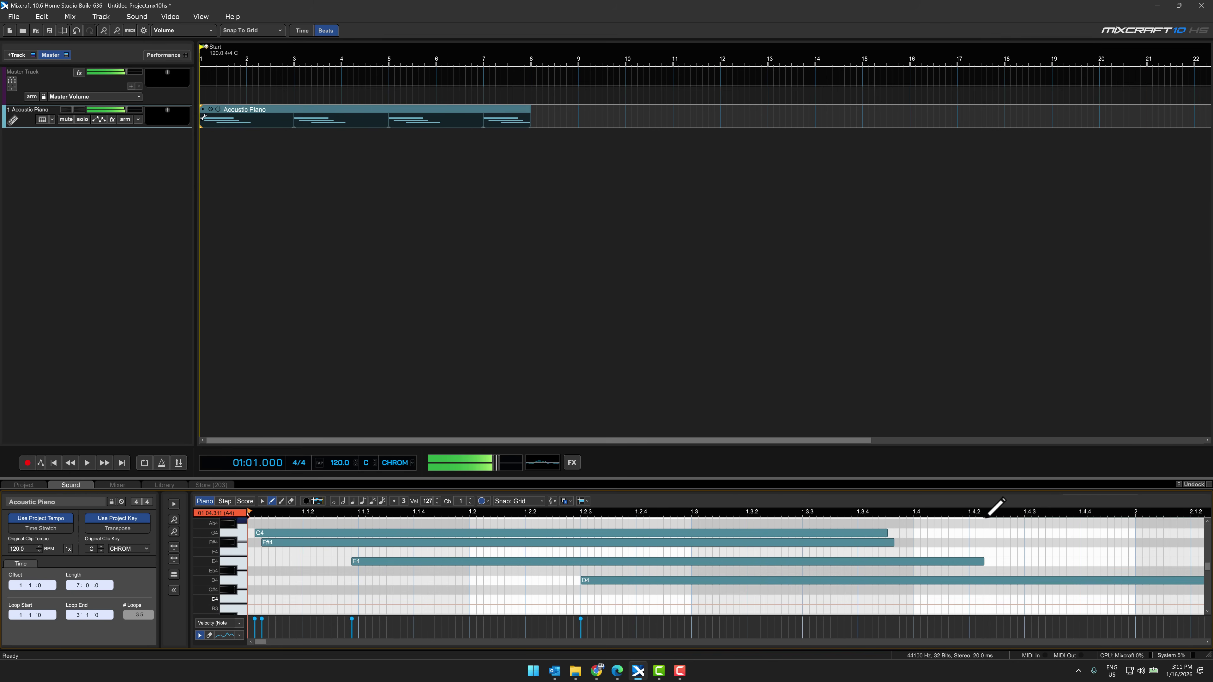
left_click(1048, 543)
left_click(617, 609)
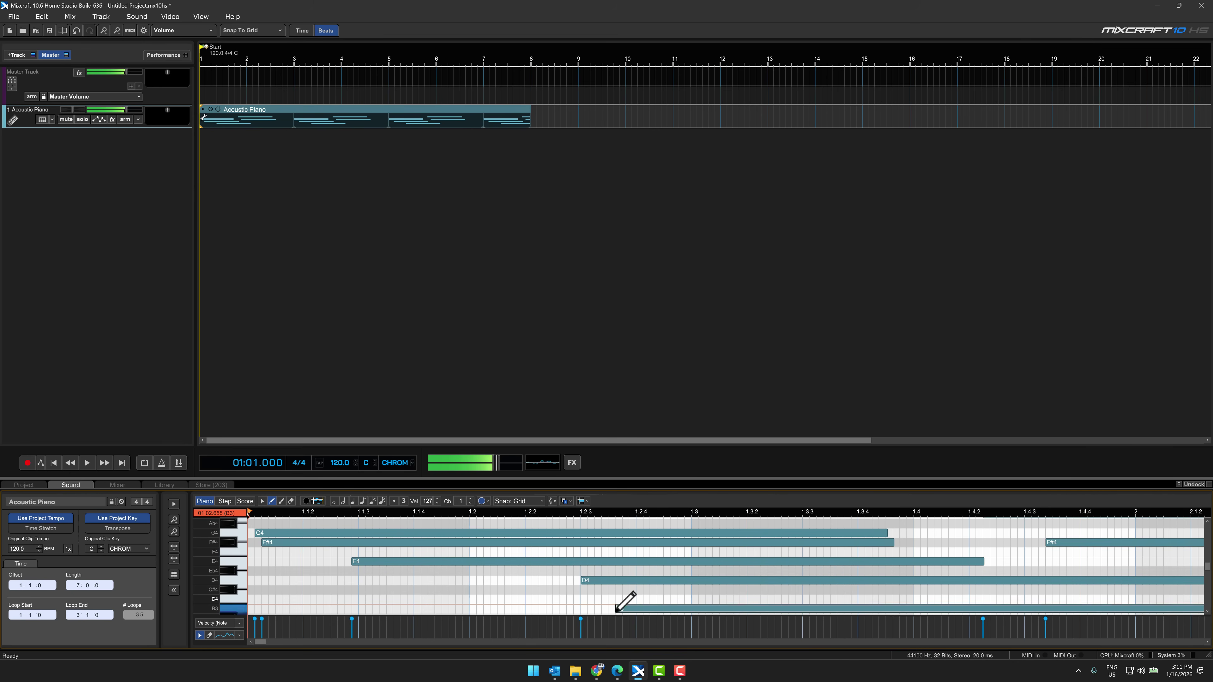
left_click(520, 590)
scroll(596, 643, "right", 4)
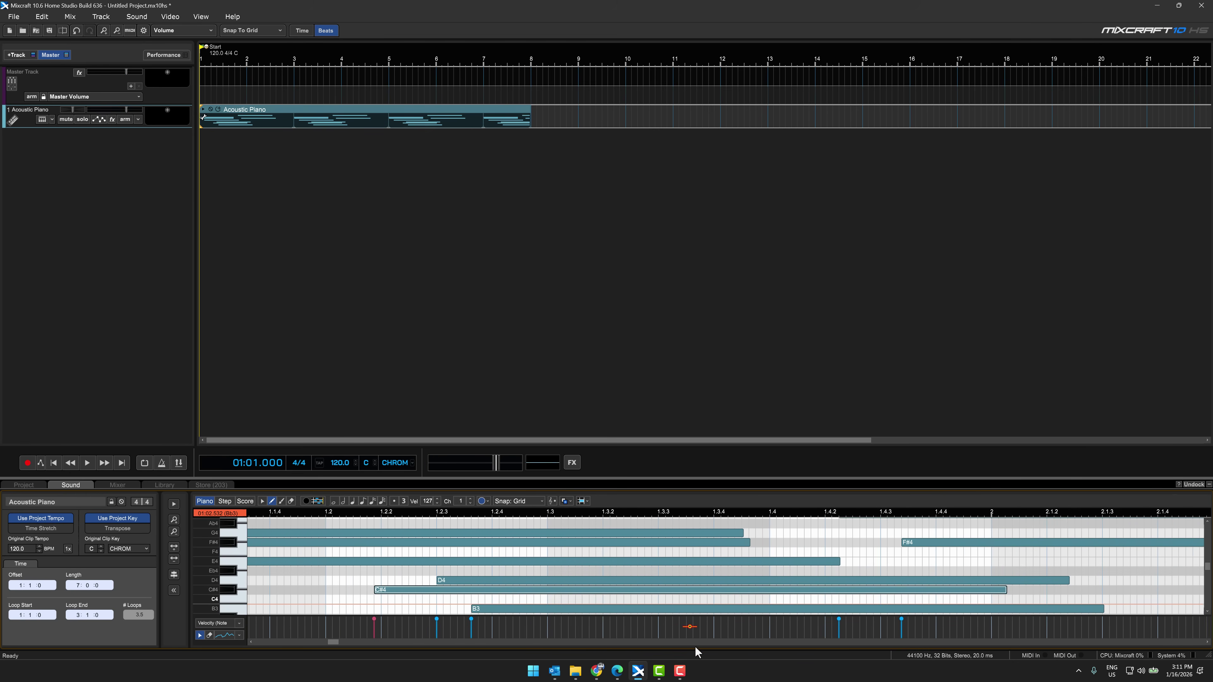
left_click(1070, 571)
left_click(1112, 552)
left_click(1022, 533)
left_click(932, 523)
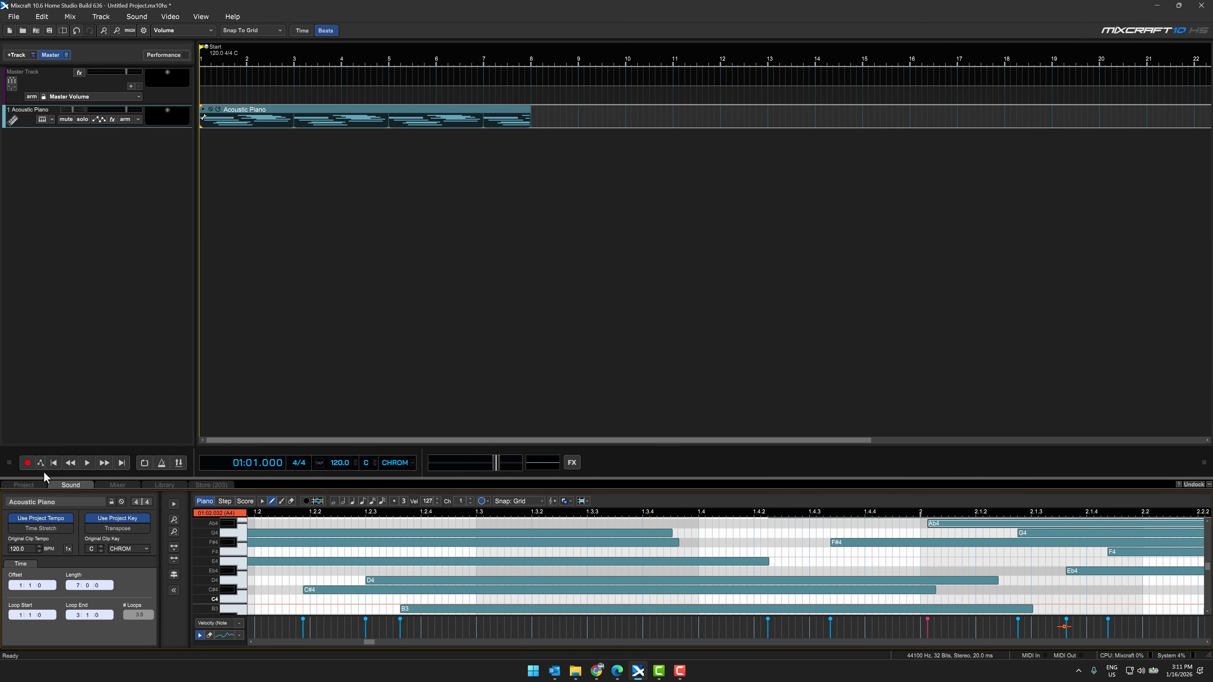
Play the piano clip back, stop it and rewind to the start
left_click(86, 462)
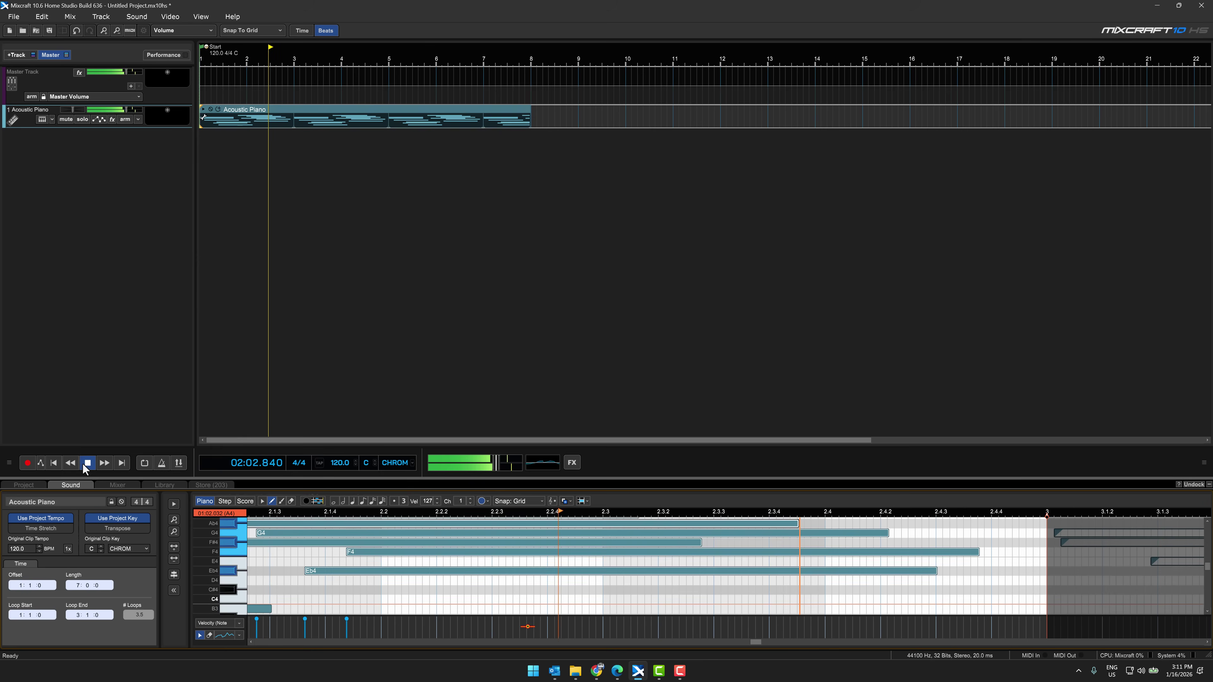
left_click(84, 463)
left_click(53, 465)
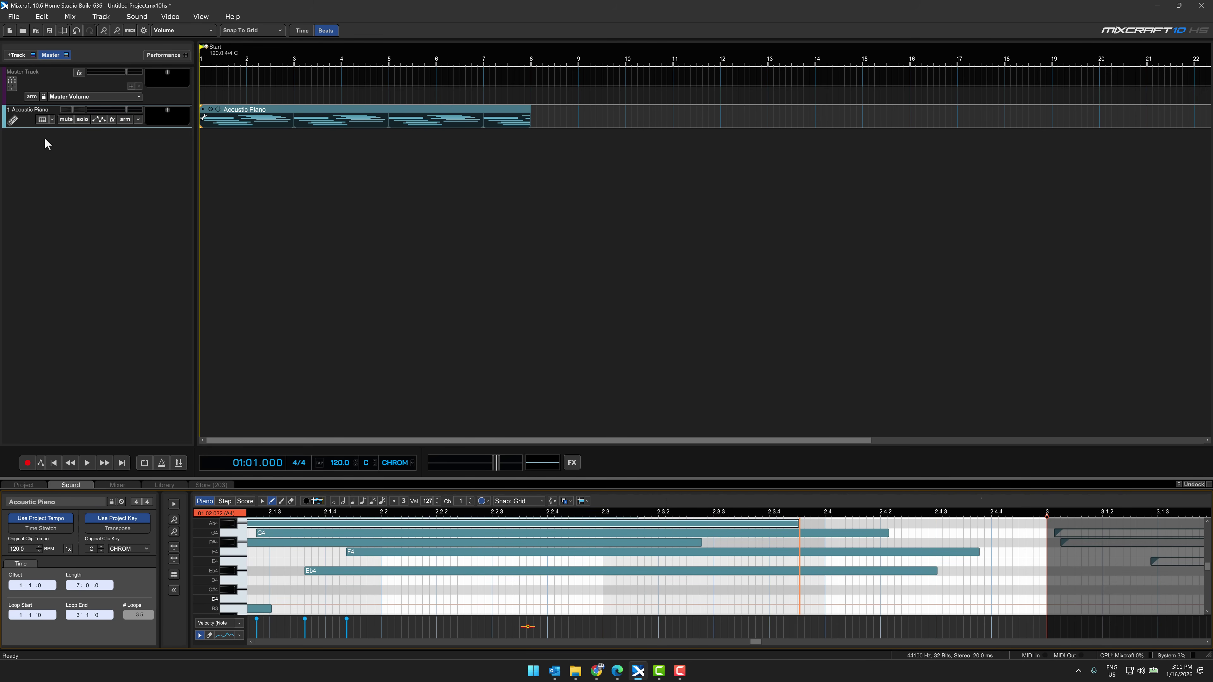
Set the track instrument to Guitar - Electric > Chorus Guitar and audition it
left_click(42, 119)
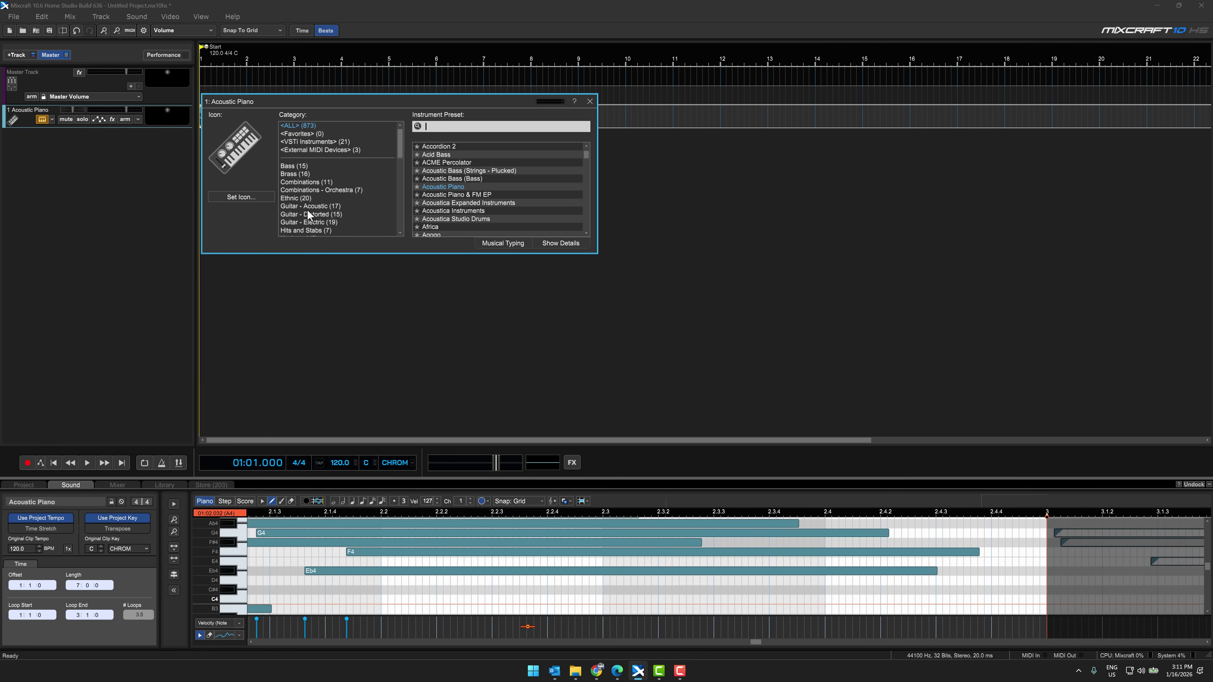
left_click(308, 223)
left_click(434, 173)
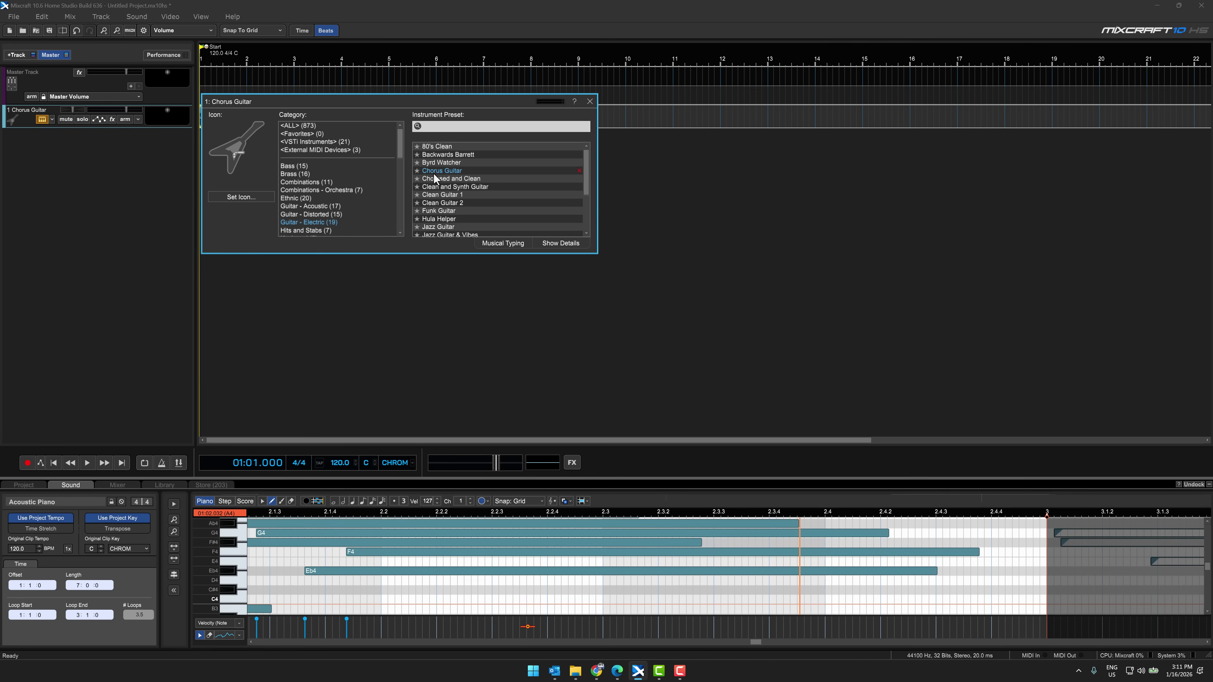
left_click(86, 463)
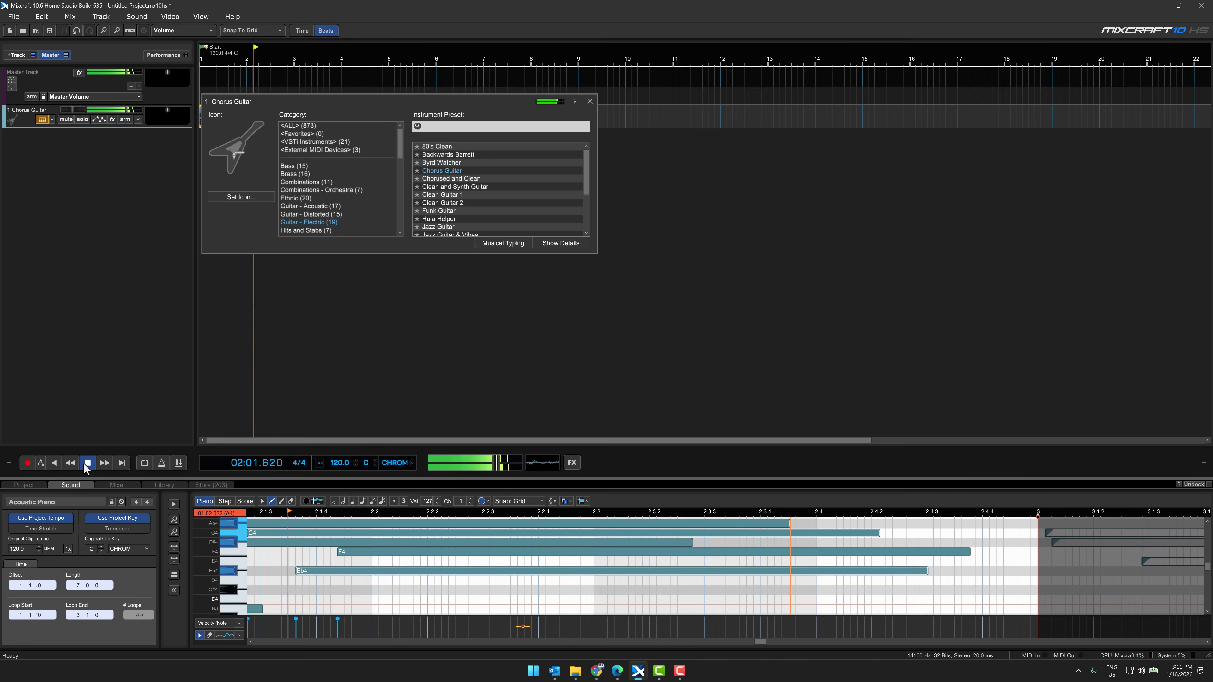
left_click(87, 466)
left_click(54, 463)
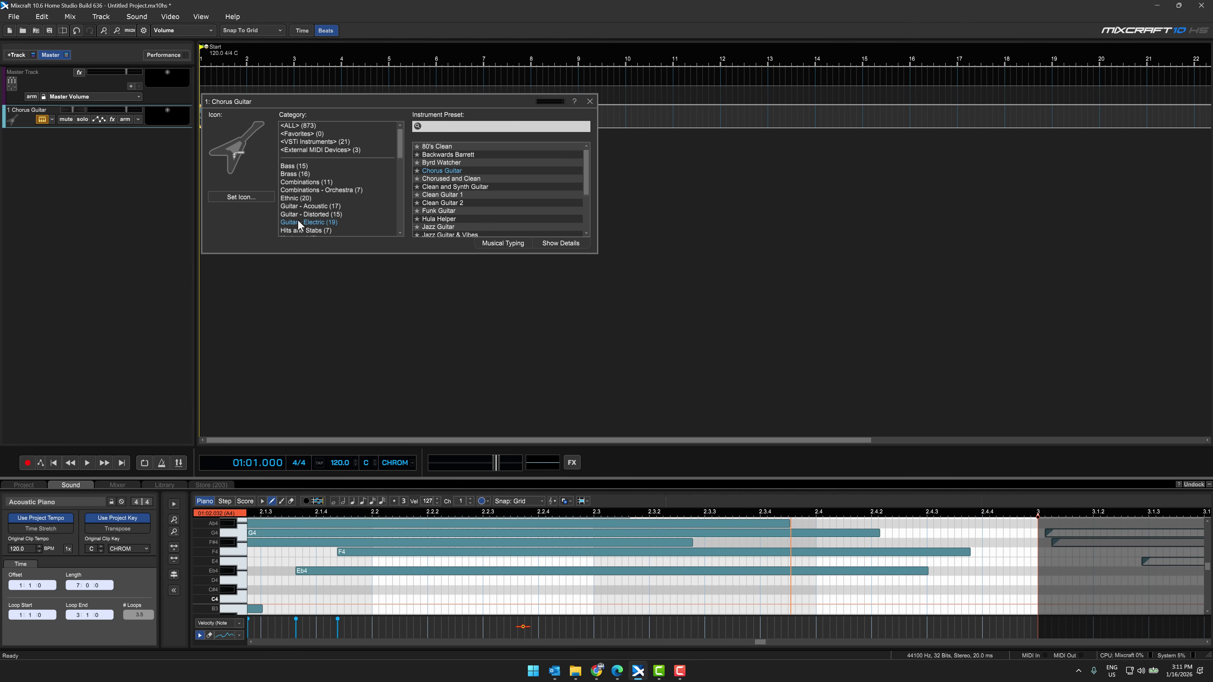
Switch the instrument to Percussion - Drum Kits > 808-909 Kit and audition it
scroll(299, 224, "down", 1)
left_click(315, 206)
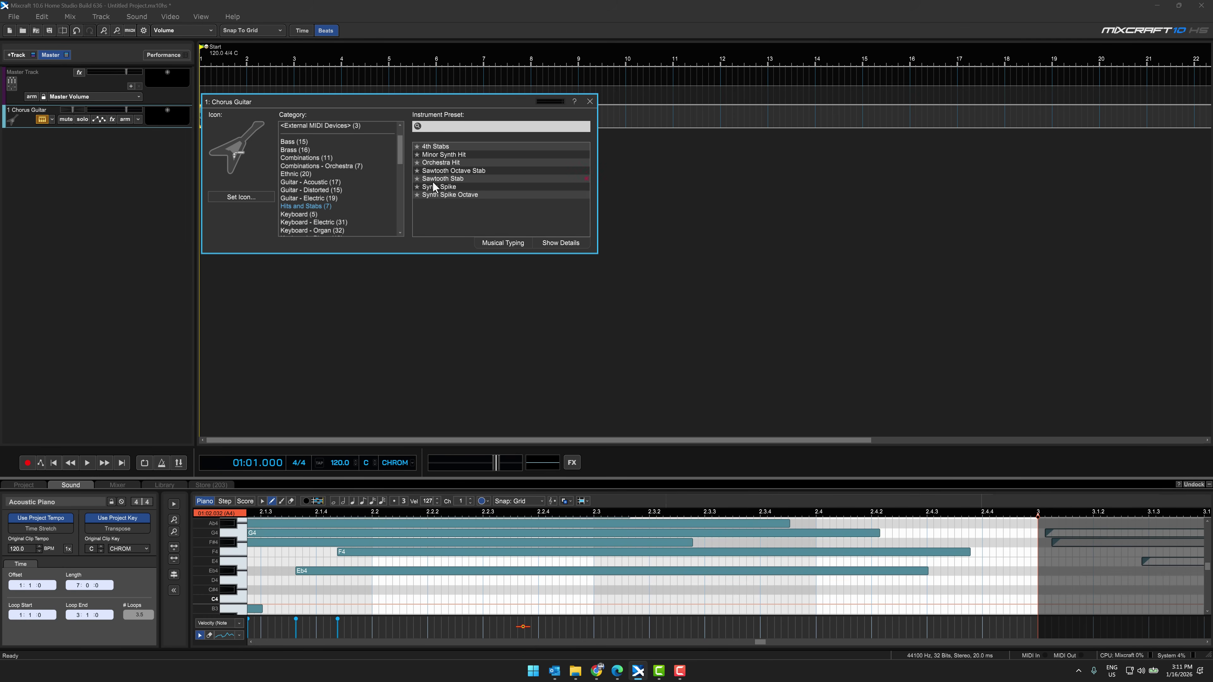
scroll(312, 212, "down", 3)
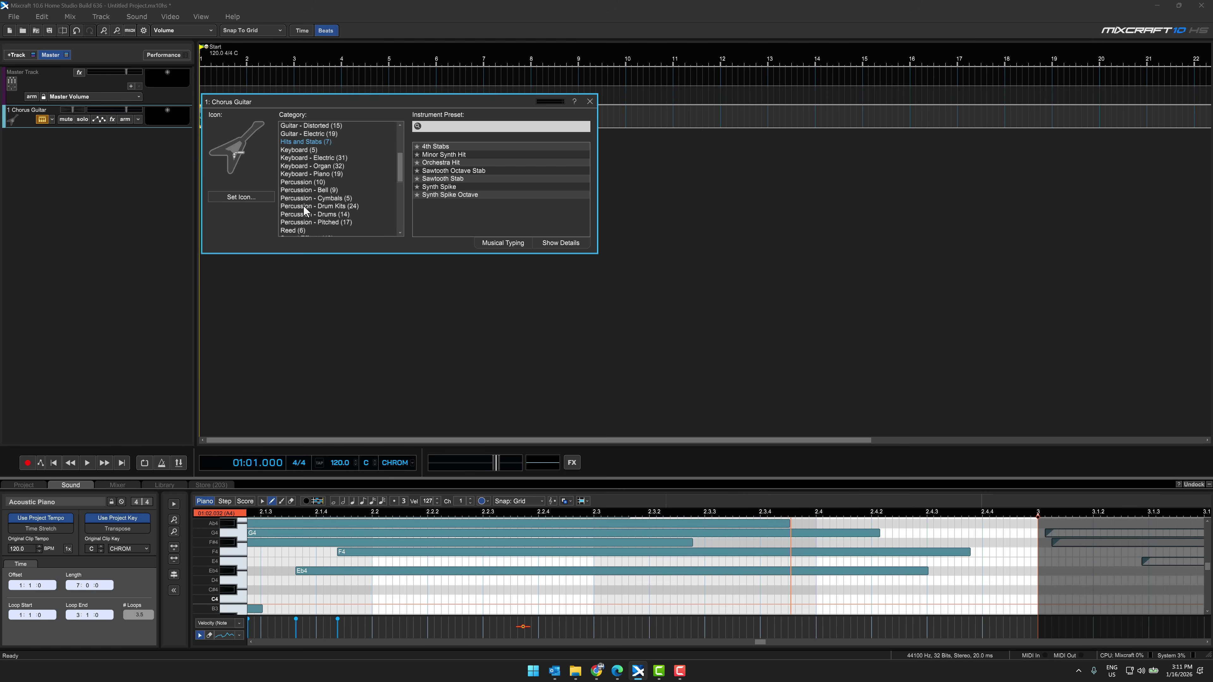
left_click(315, 206)
left_click(446, 147)
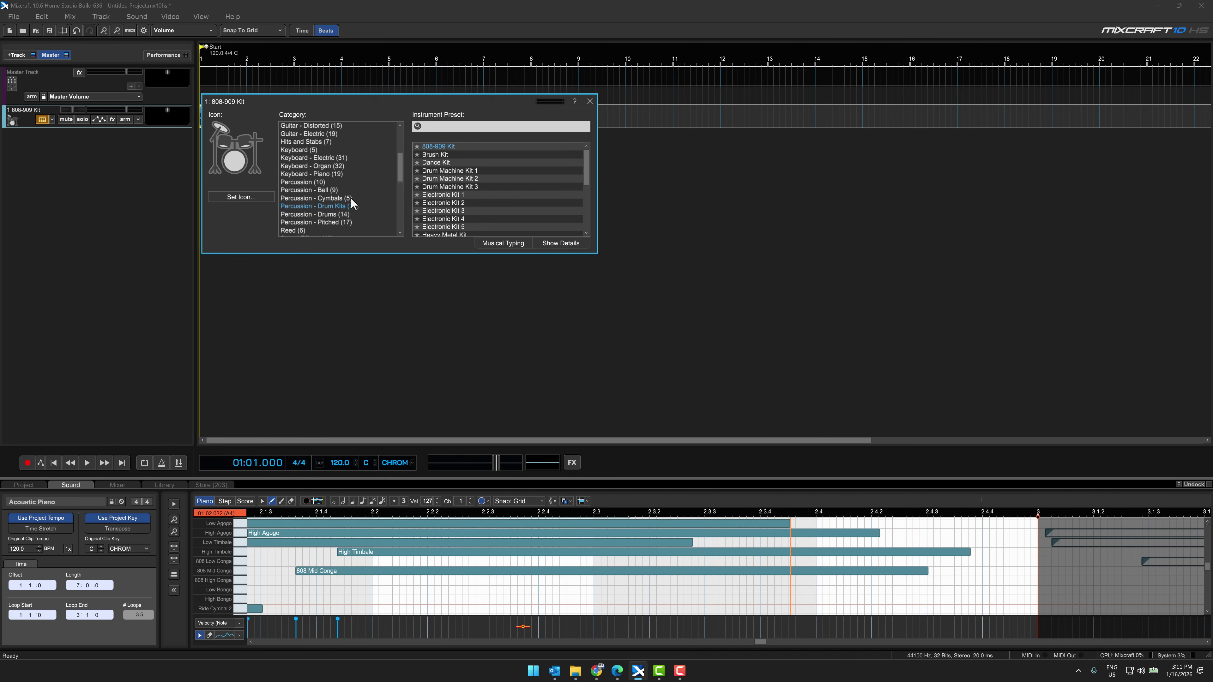
left_click(87, 464)
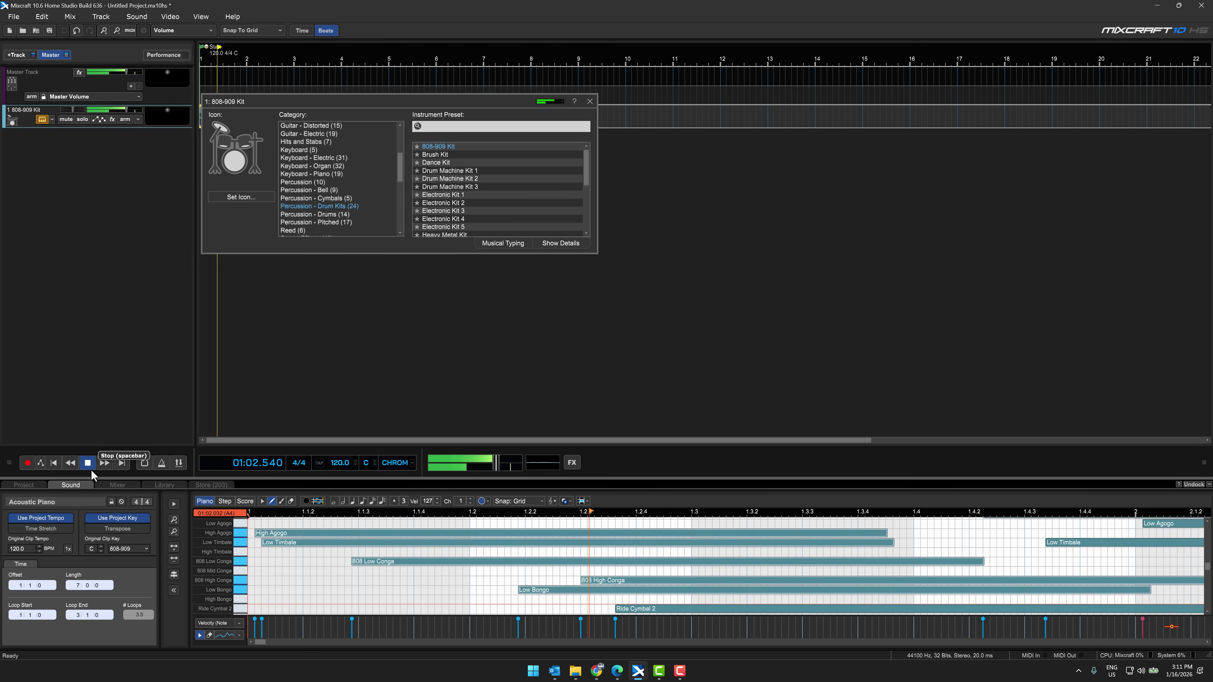
left_click(55, 463)
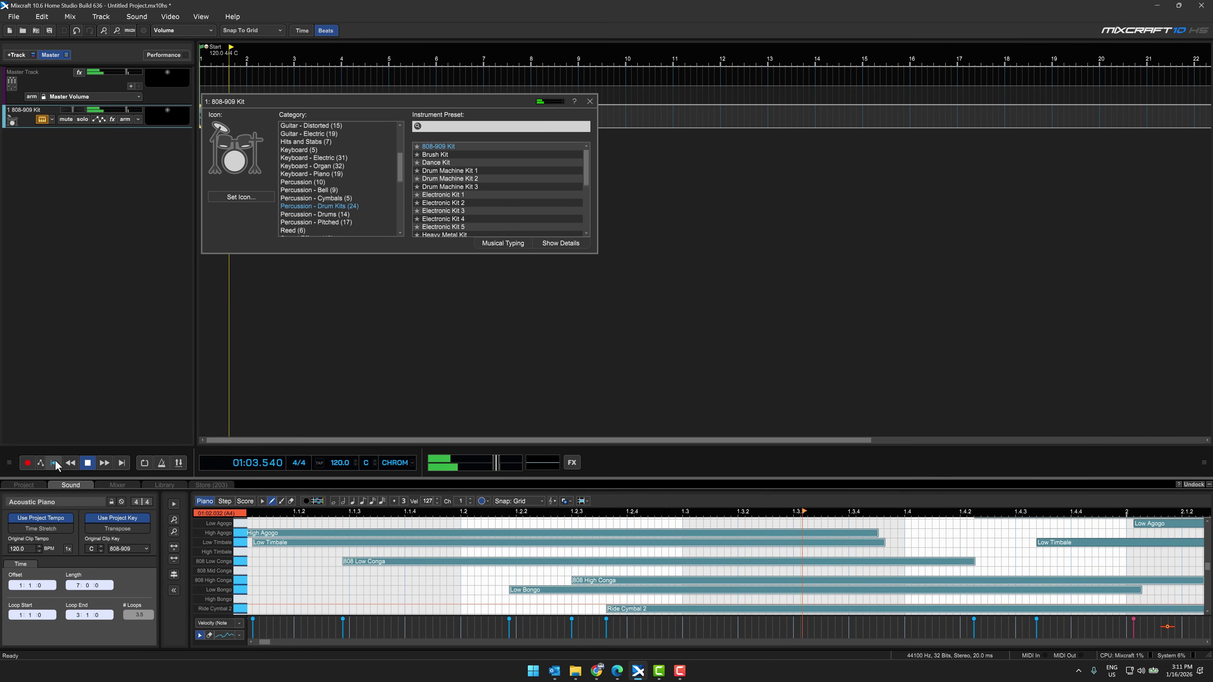
key("space")
Delete the 808-909 Kit track and add a new instrument track in its place
left_click(55, 464)
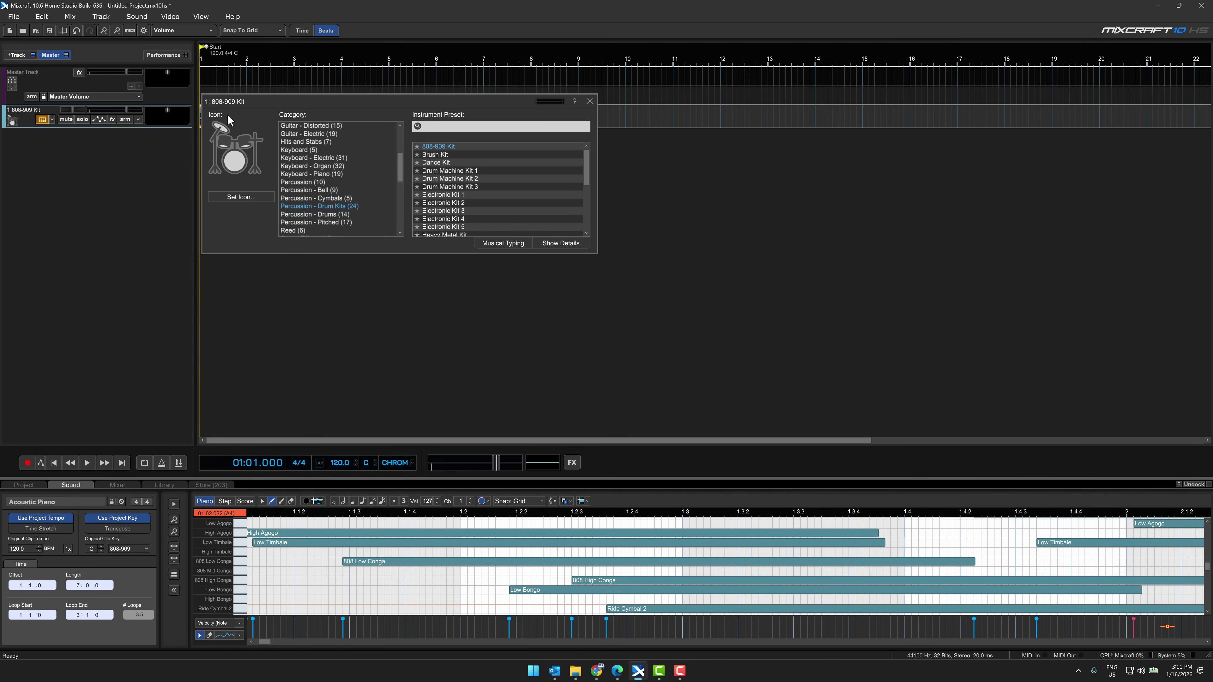
left_click(589, 102)
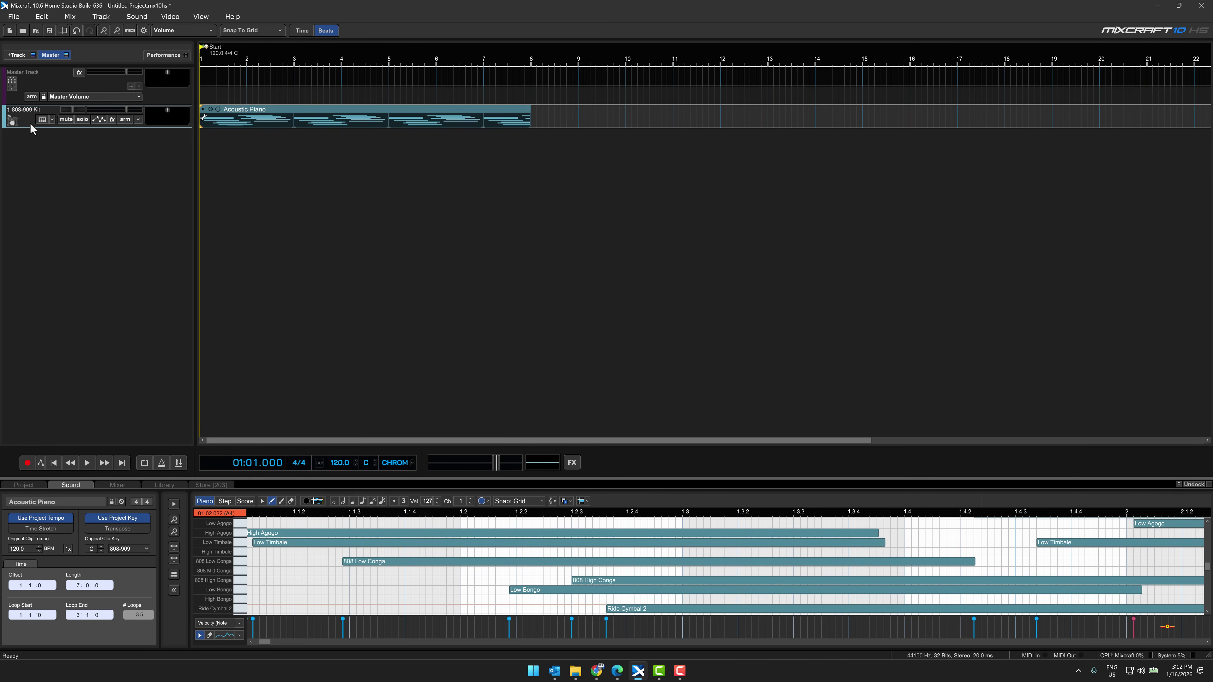
key("Delete")
right_click(39, 116)
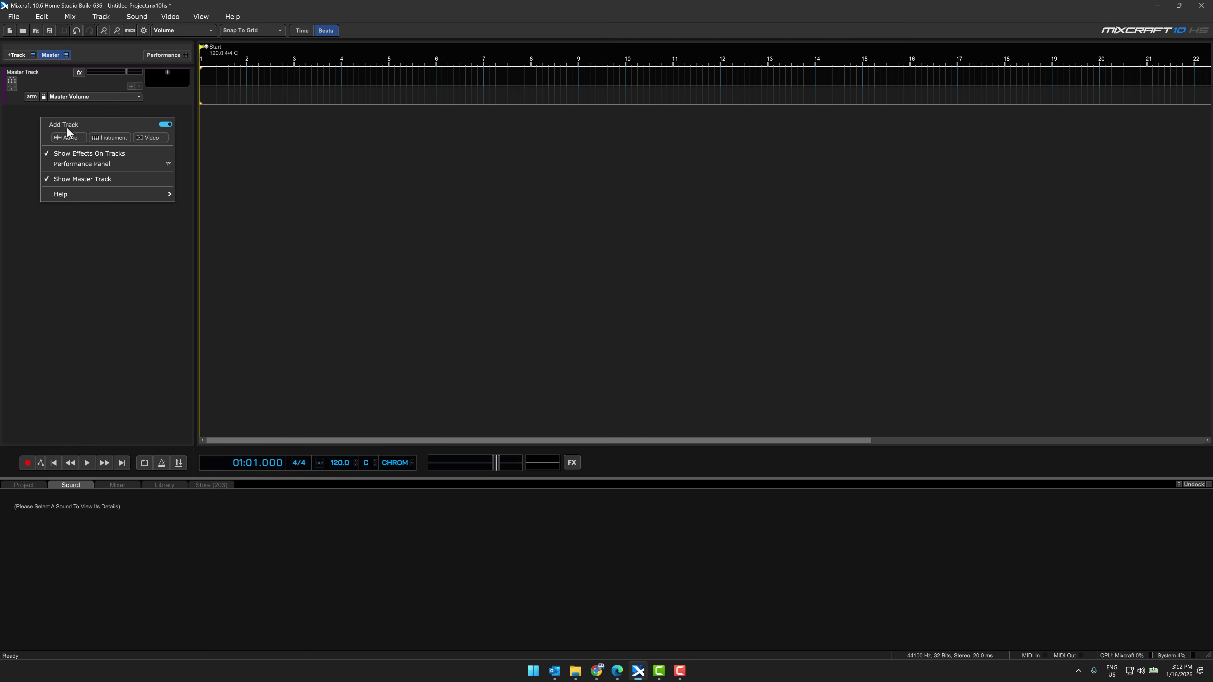
left_click(99, 138)
left_click(50, 209)
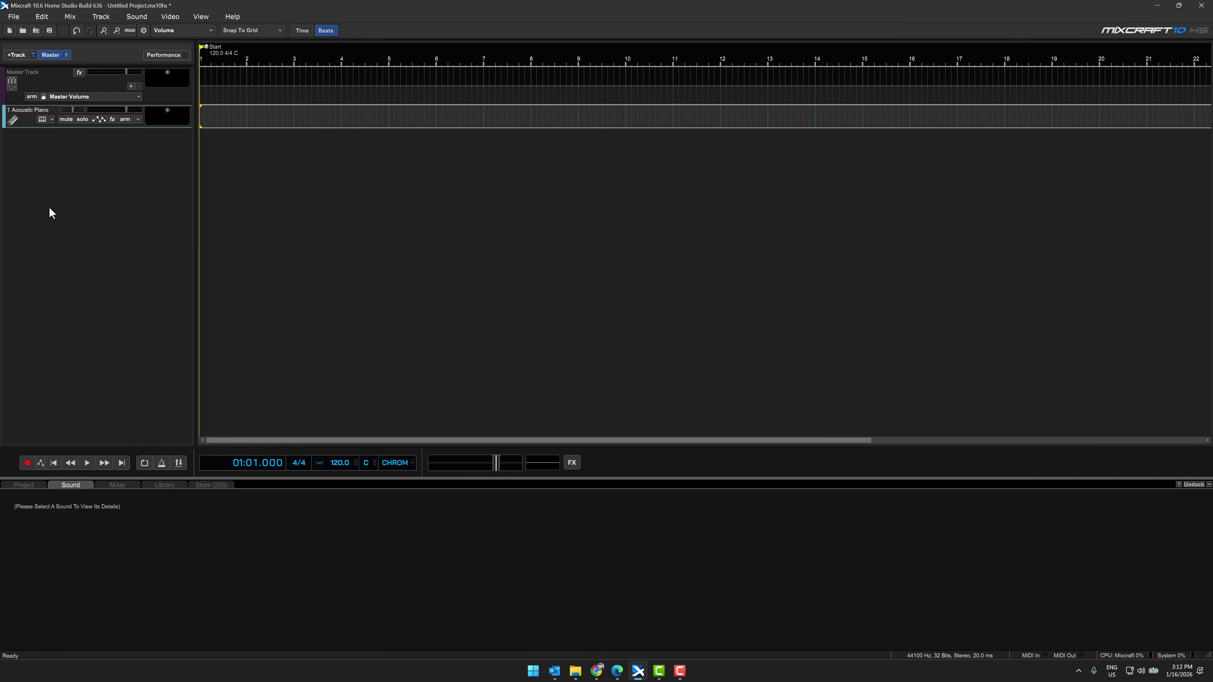
Browse the new track's instrument presets to the Percussion - Drum Kits category
left_click(42, 119)
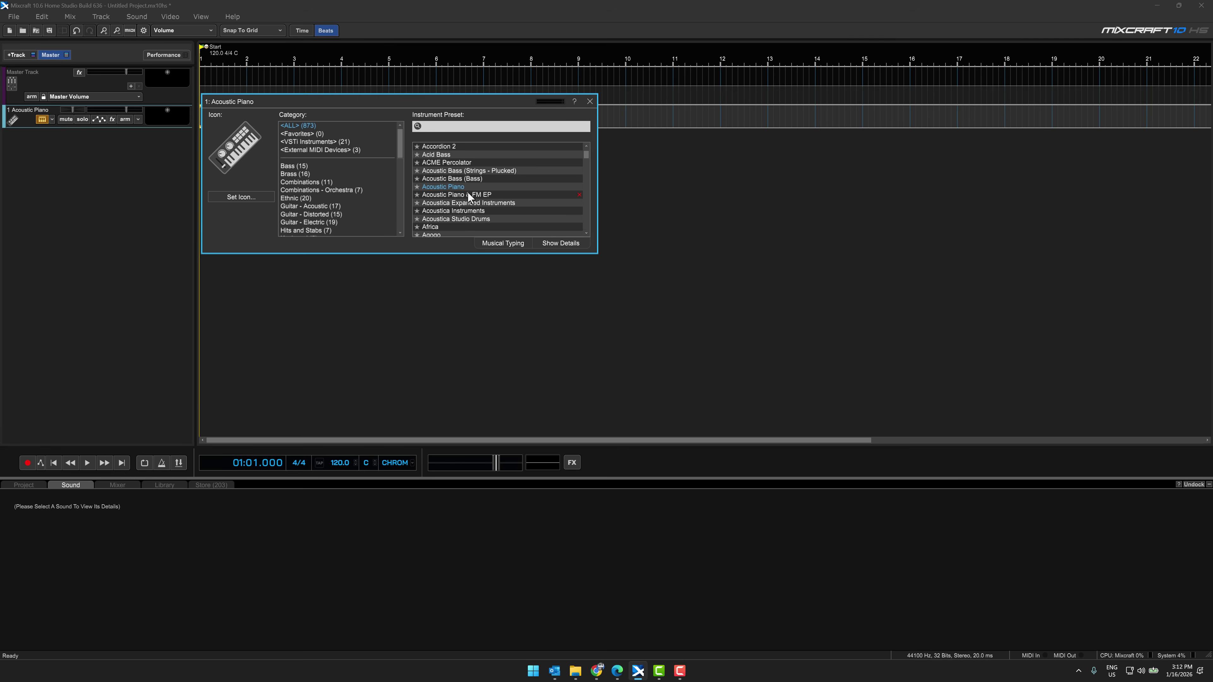
scroll(306, 198, "down", 5)
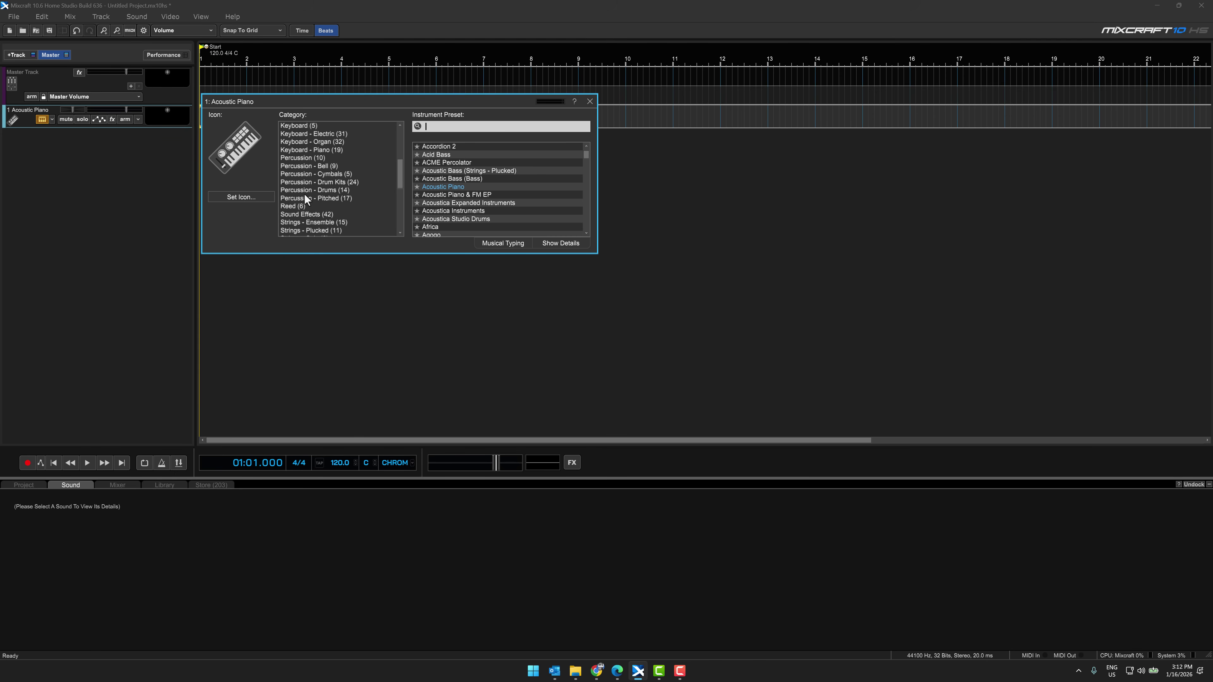
left_click(310, 182)
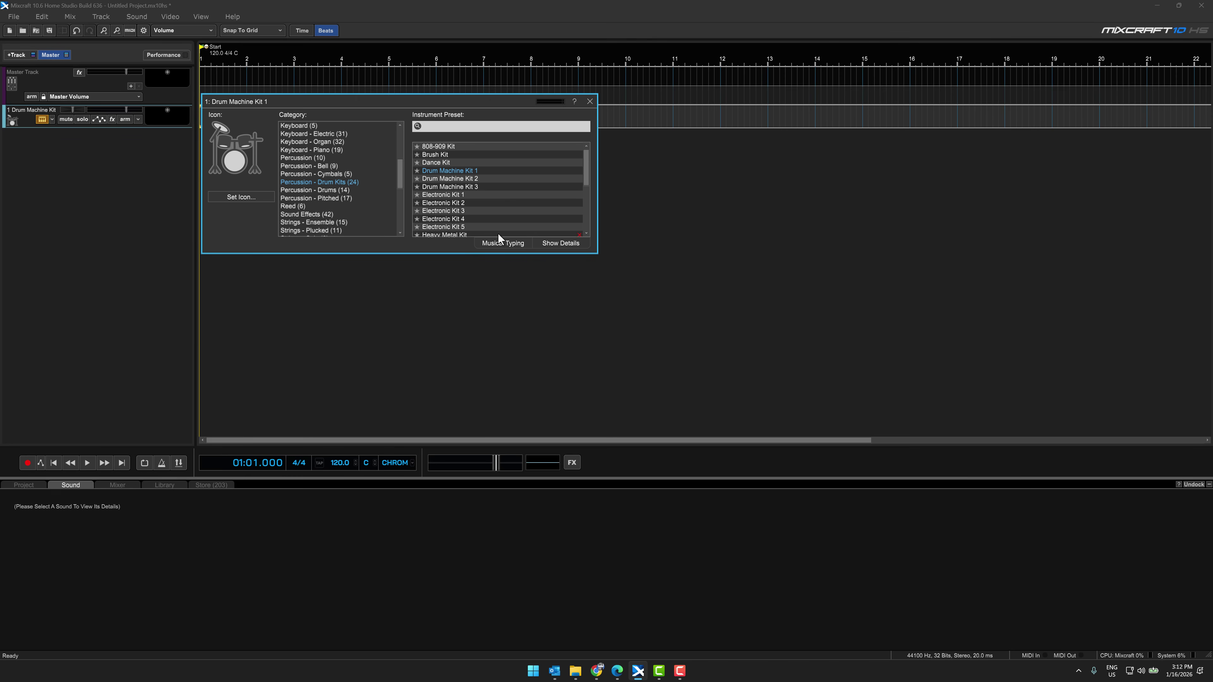
left_click(503, 241)
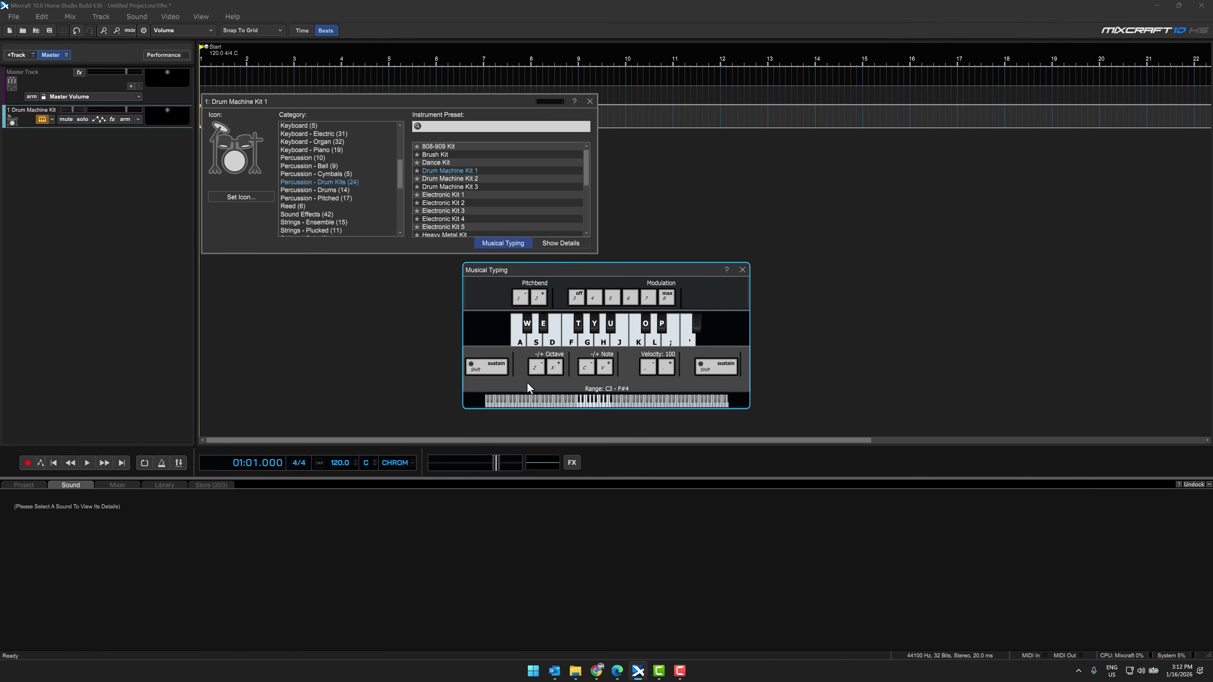
key("d")
key("a")
key("s")
key("f")
key("g")
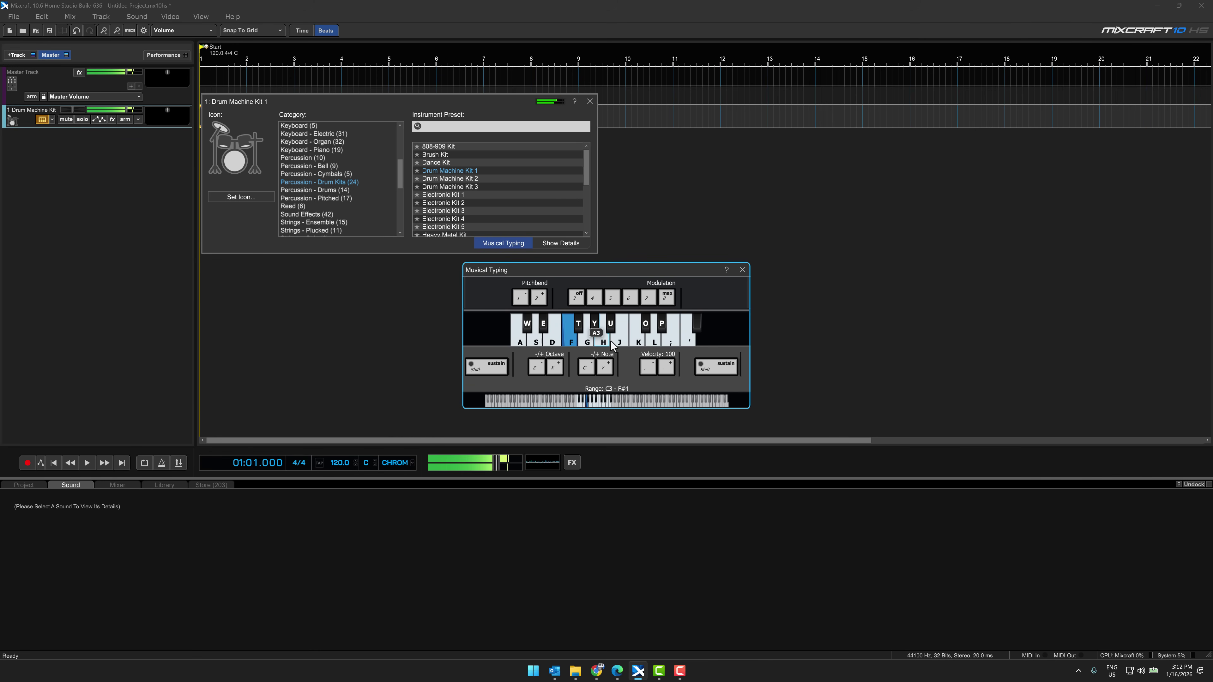
key("a")
key("s")
key("d")
key("h")
left_click(742, 270)
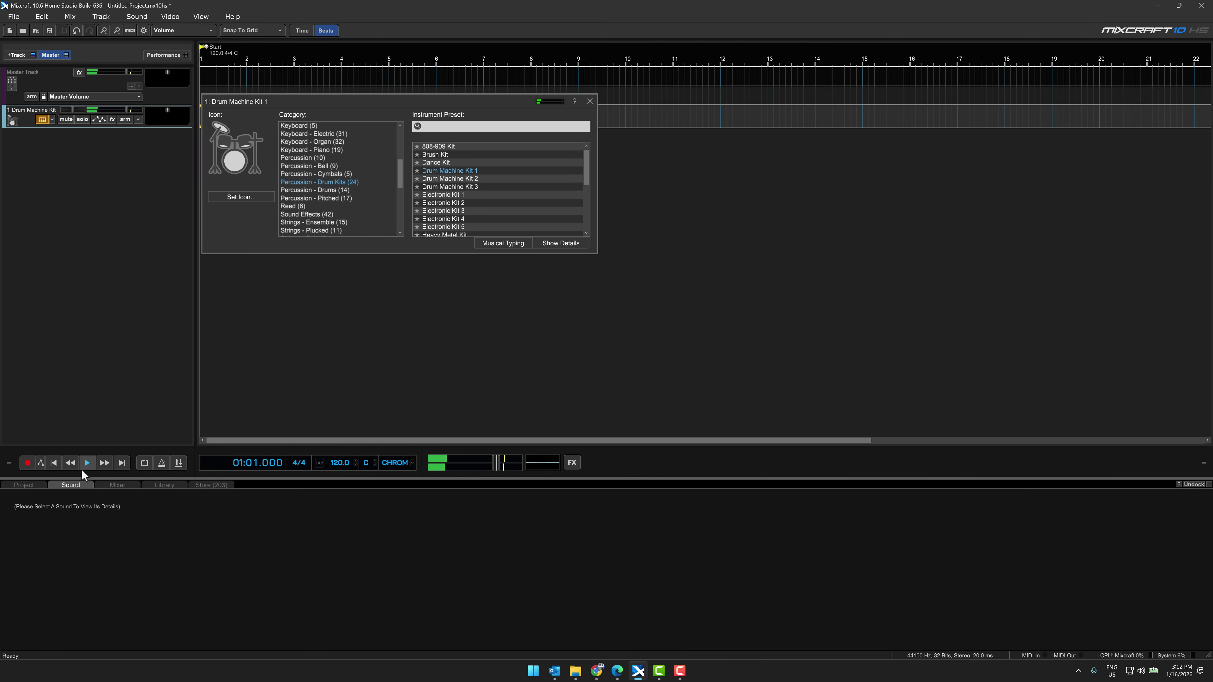
Record a drum part, then move Low Tom 2 notes to the clip start, Hi-Hat 2 and Snare Drum 4
left_click(27, 463)
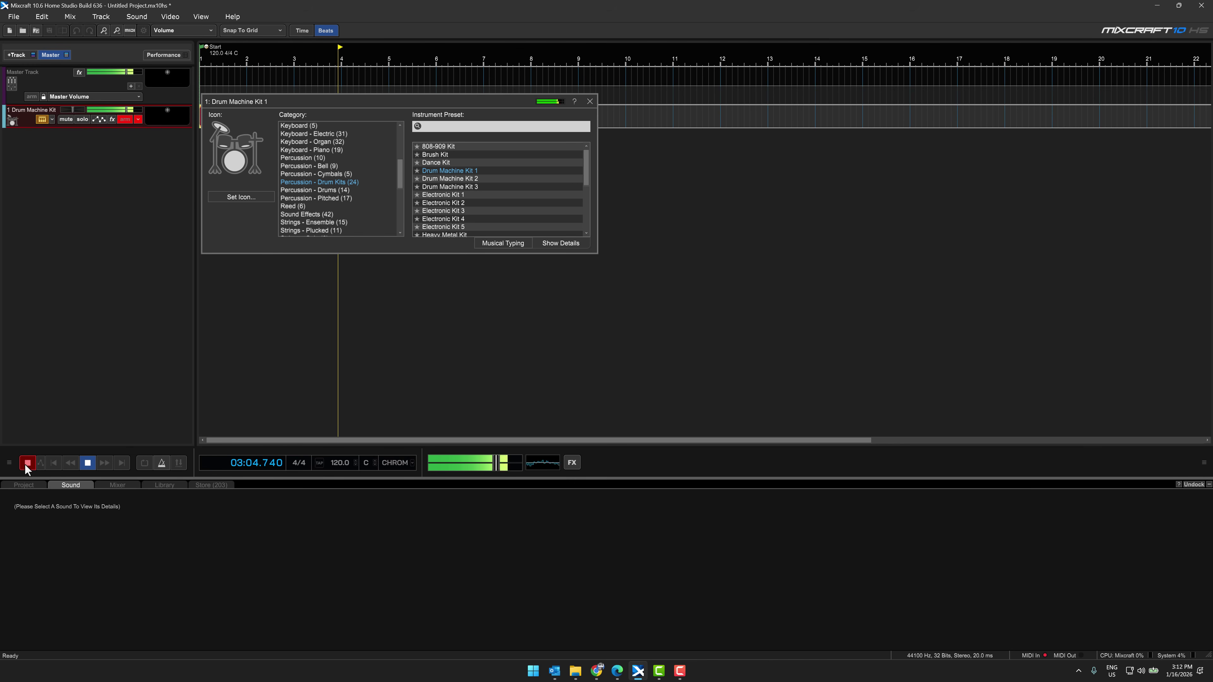
left_click(31, 462)
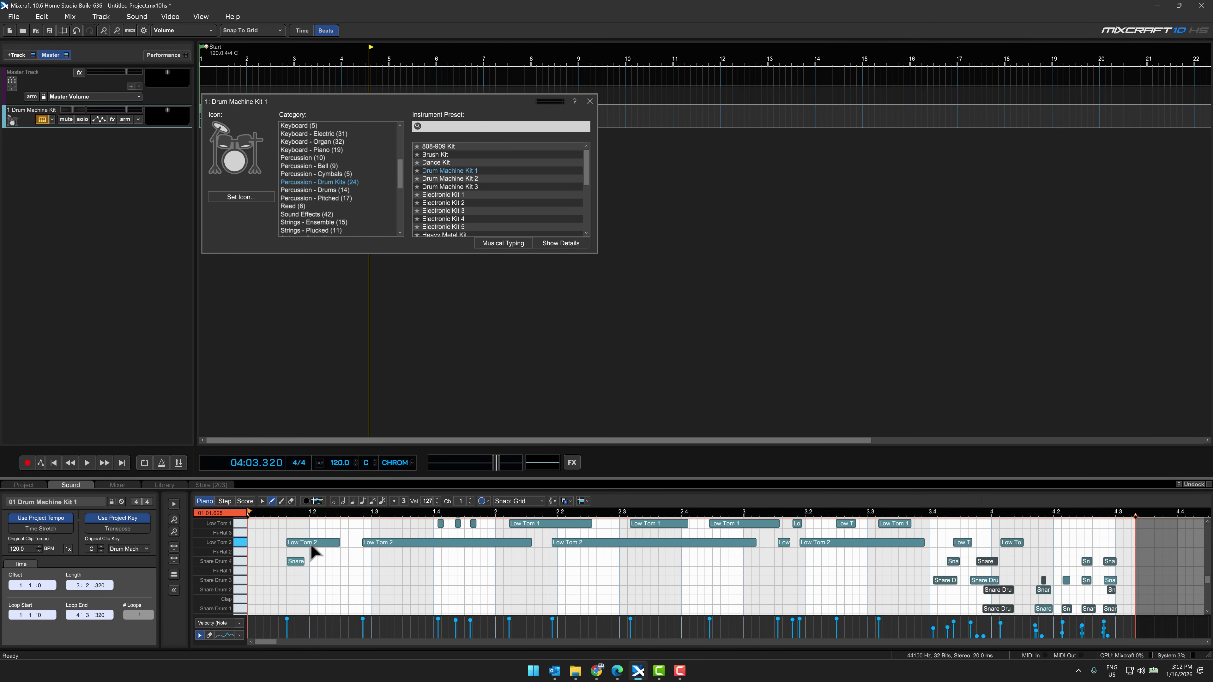
left_click_drag(312, 545, 266, 563)
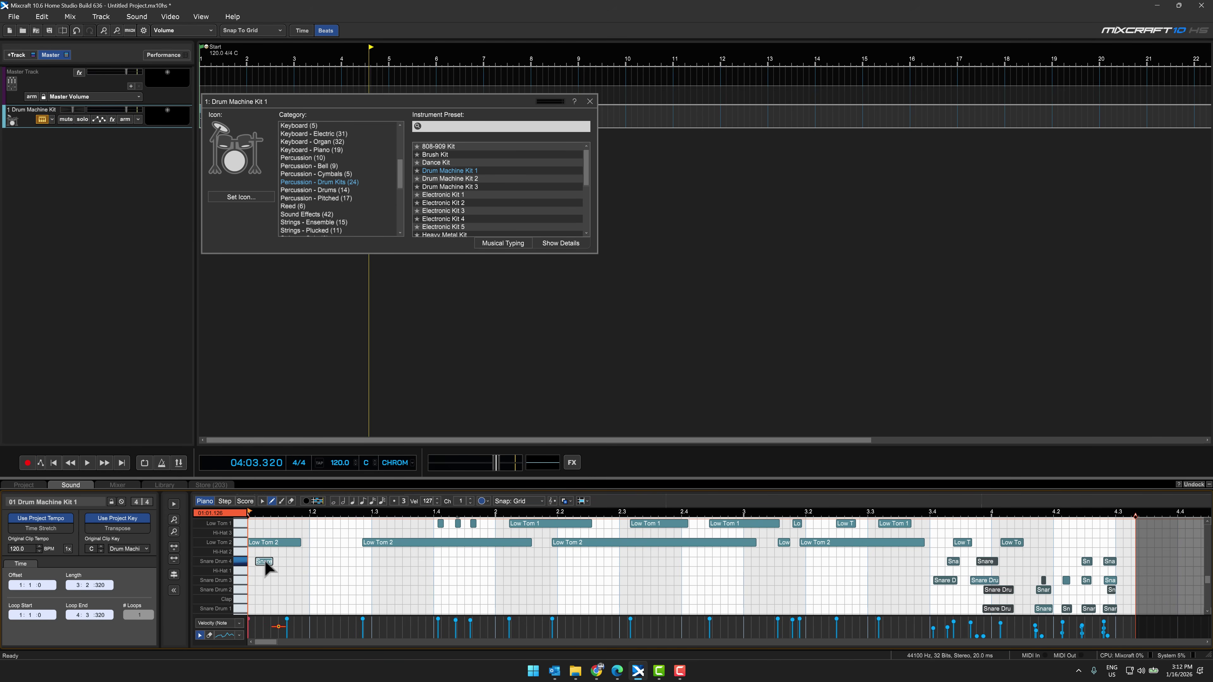
left_click_drag(401, 544, 317, 555)
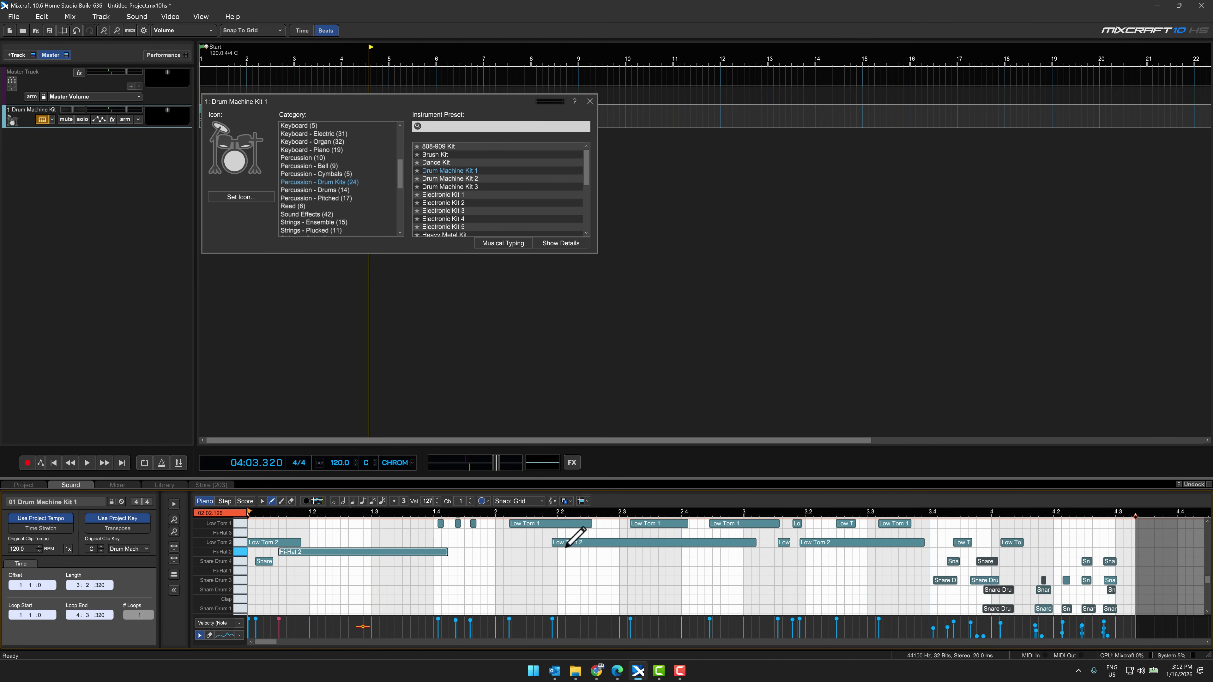
left_click_drag(566, 545, 418, 563)
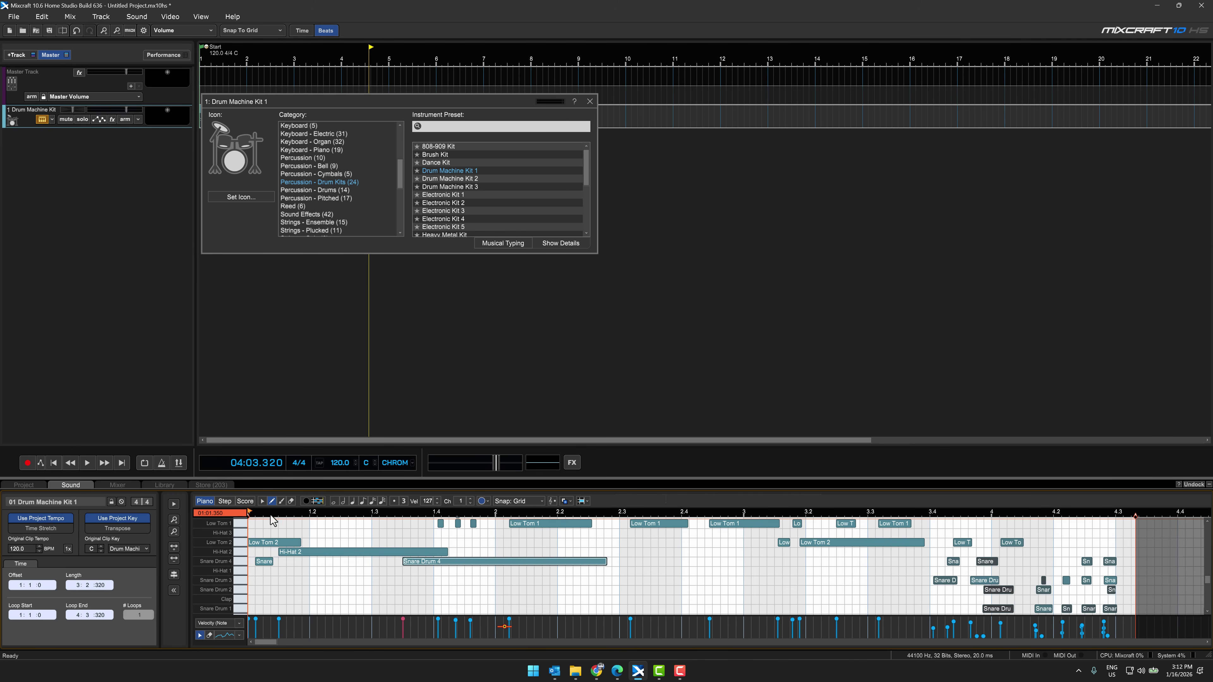
Erase two Snare Drum 2 notes and play the edited drum part from the start
left_click(292, 502)
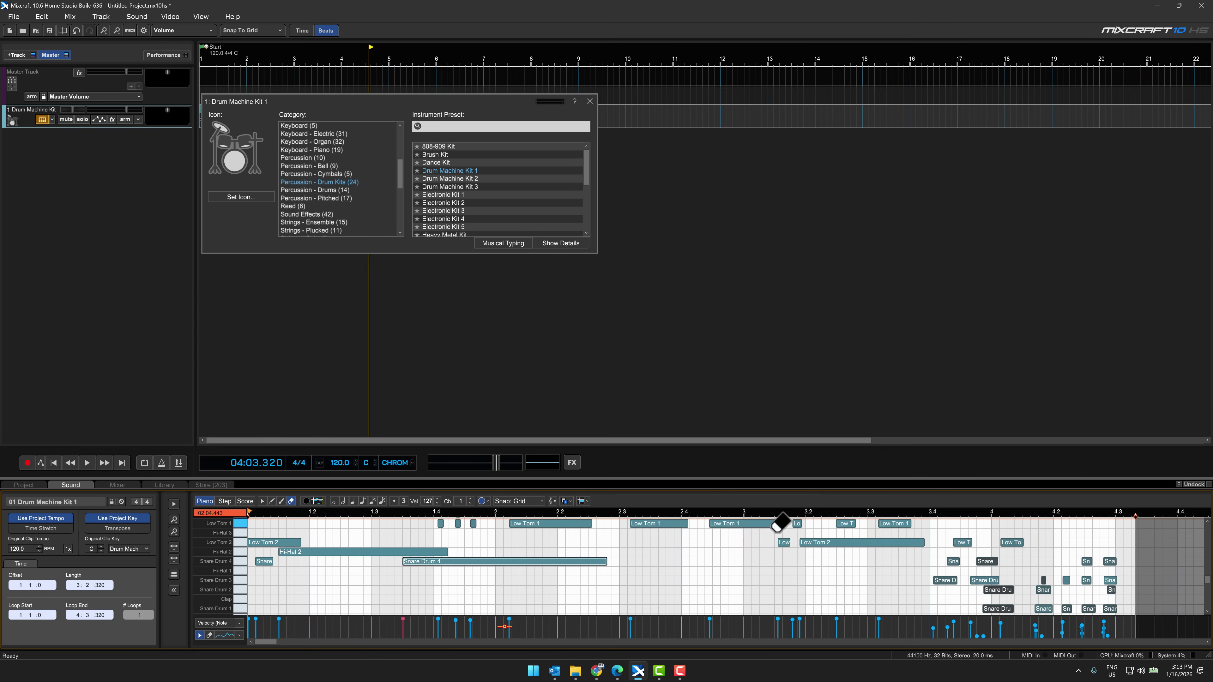
left_click(1043, 590)
left_click(998, 589)
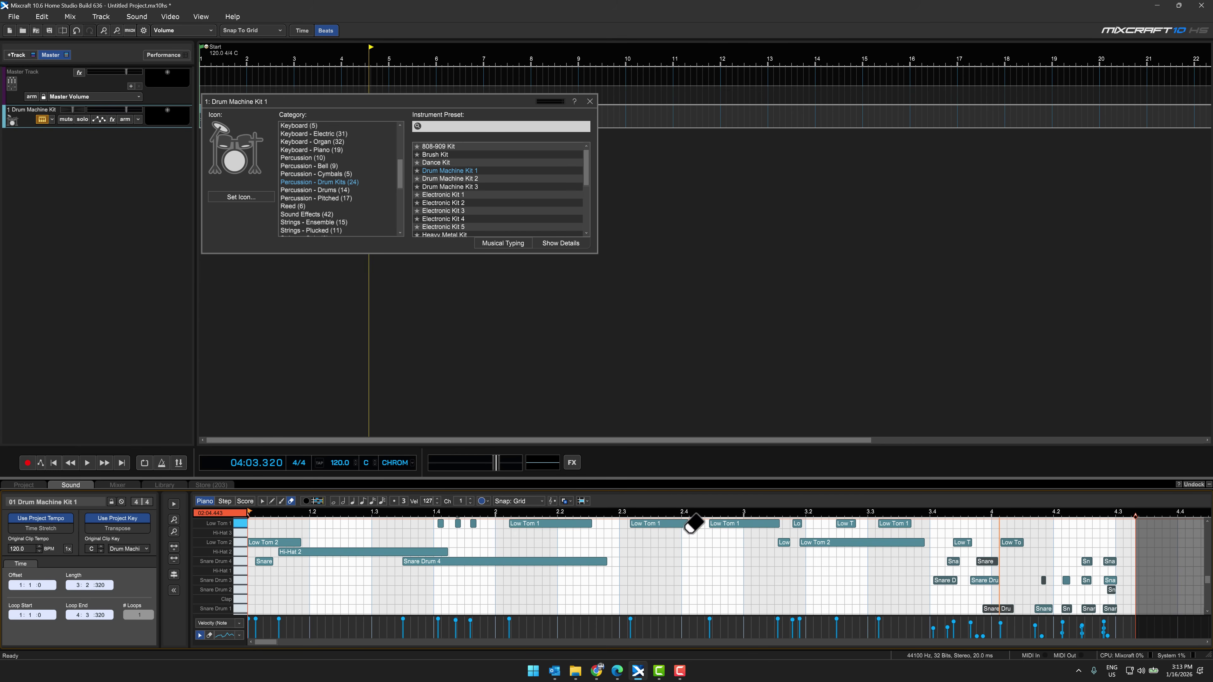
left_click(52, 462)
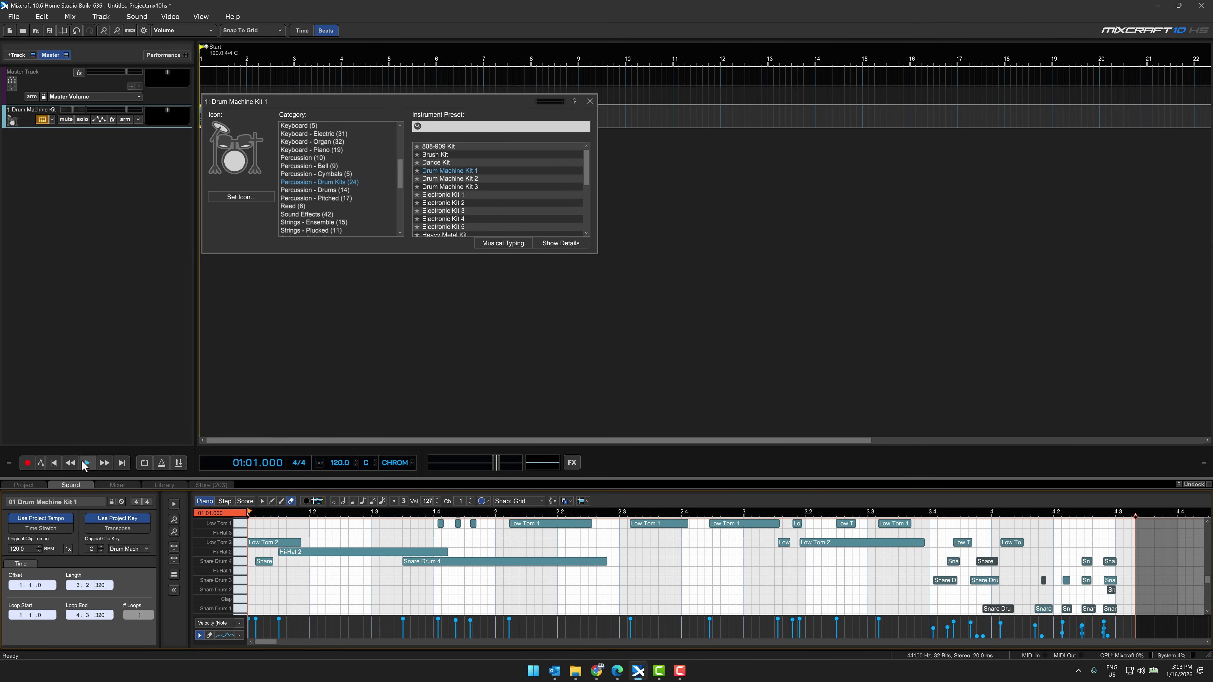
left_click(87, 462)
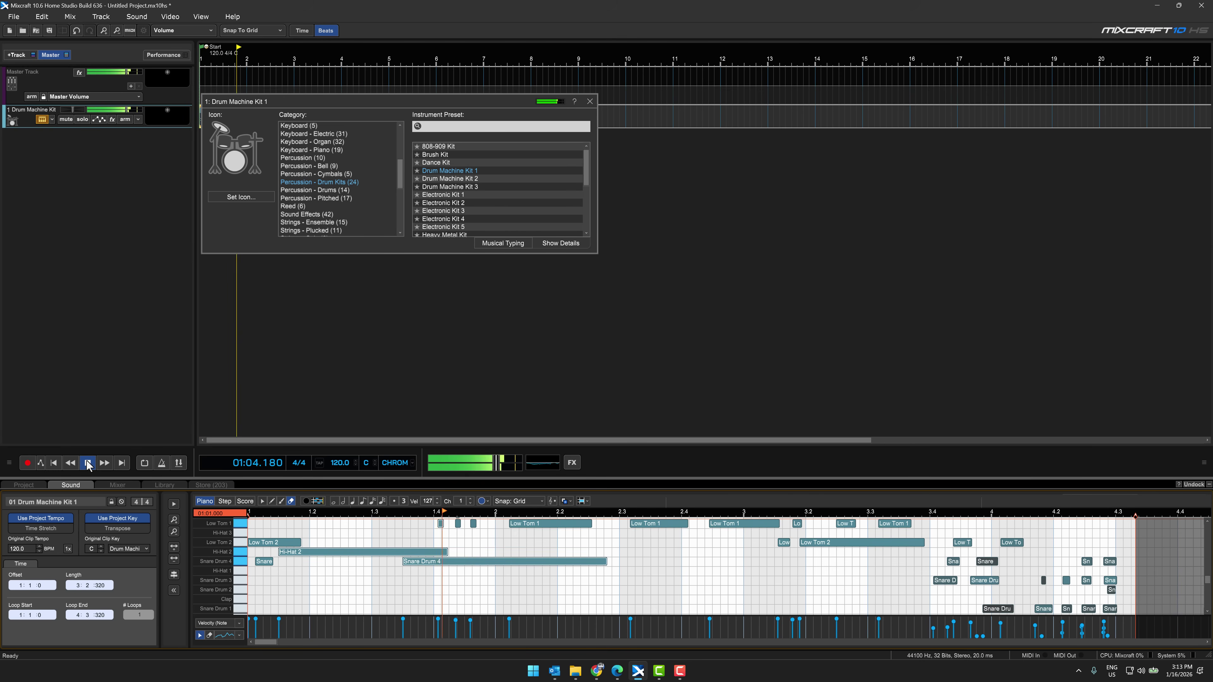
left_click(87, 463)
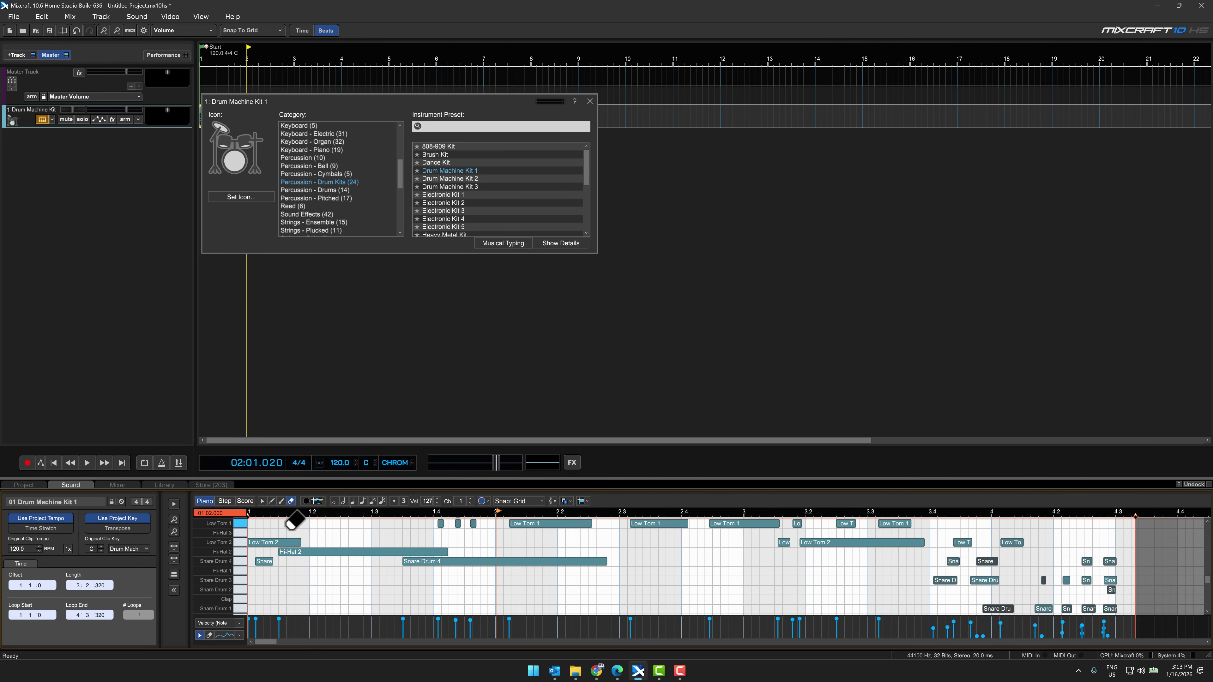
Shift the Snare Drum 4 note earlier and move the Low Tom 1 notes into Hi-Hat 3, then play back
left_click(262, 501)
left_click_drag(461, 563, 384, 563)
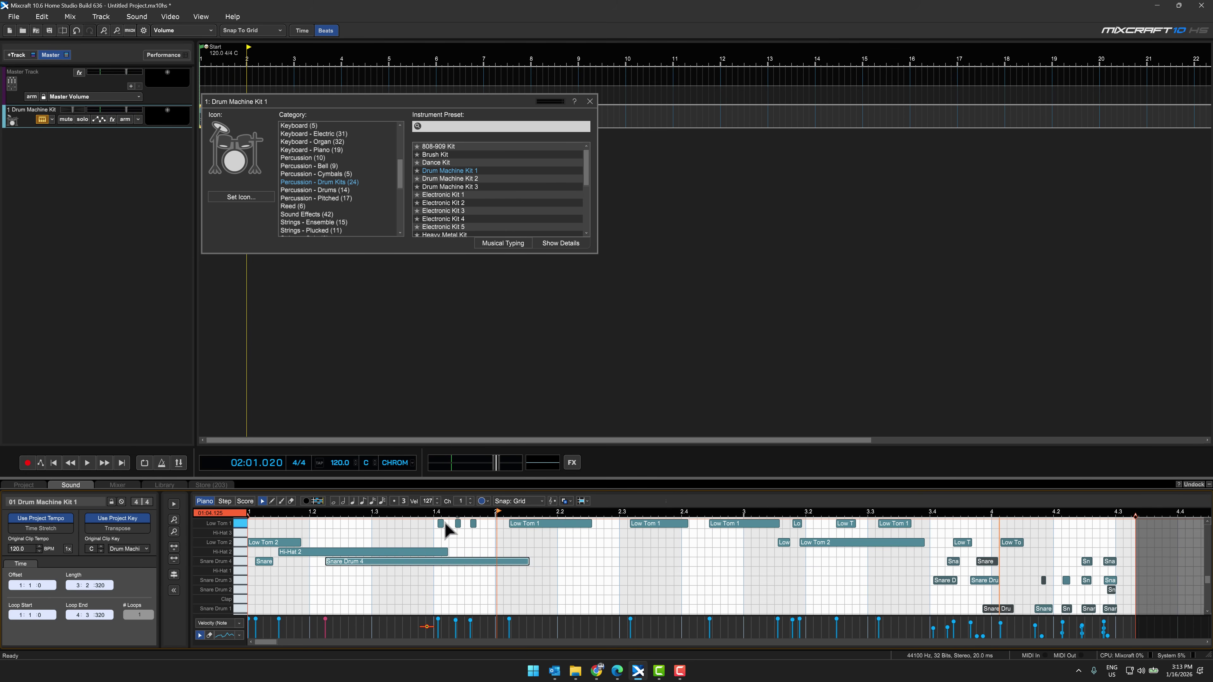
left_click_drag(620, 536, 906, 528)
left_click_drag(905, 525, 709, 533)
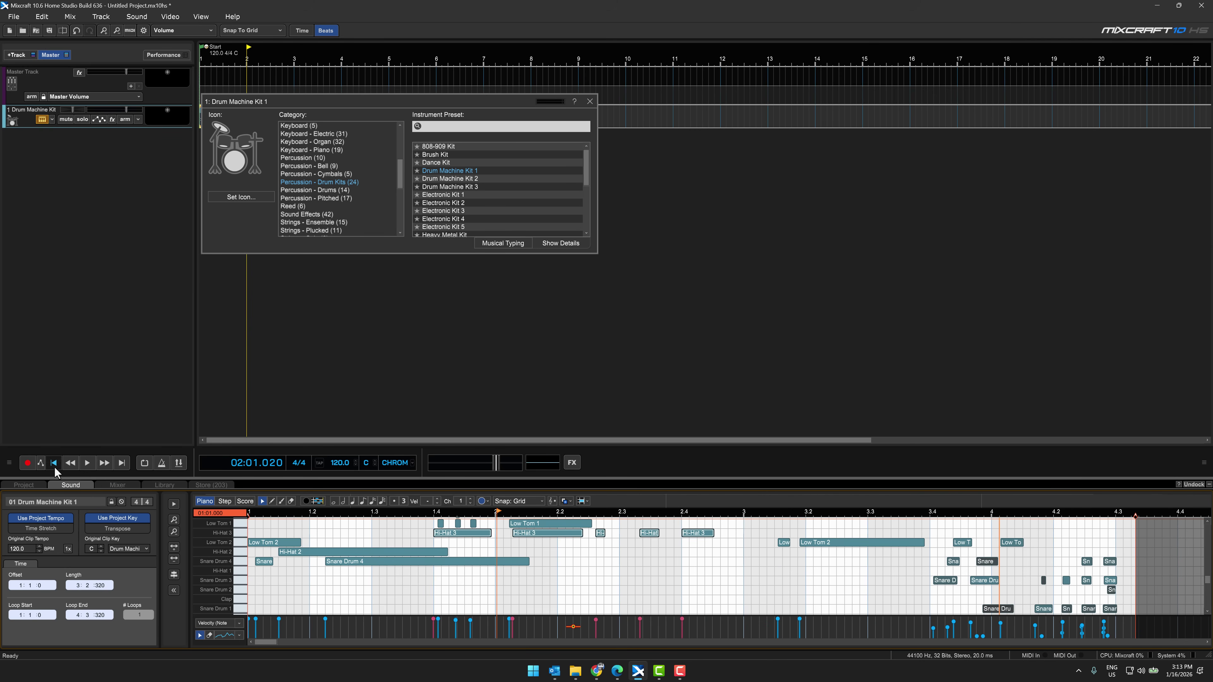
left_click(55, 464)
left_click(83, 462)
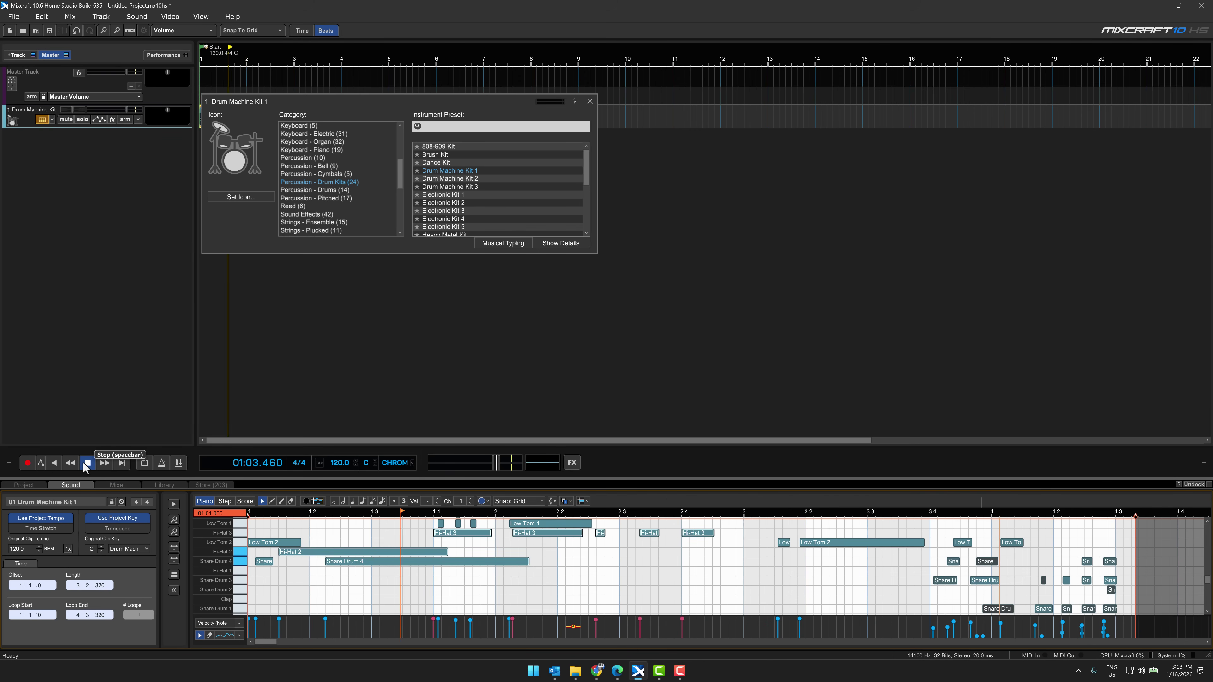
left_click(83, 463)
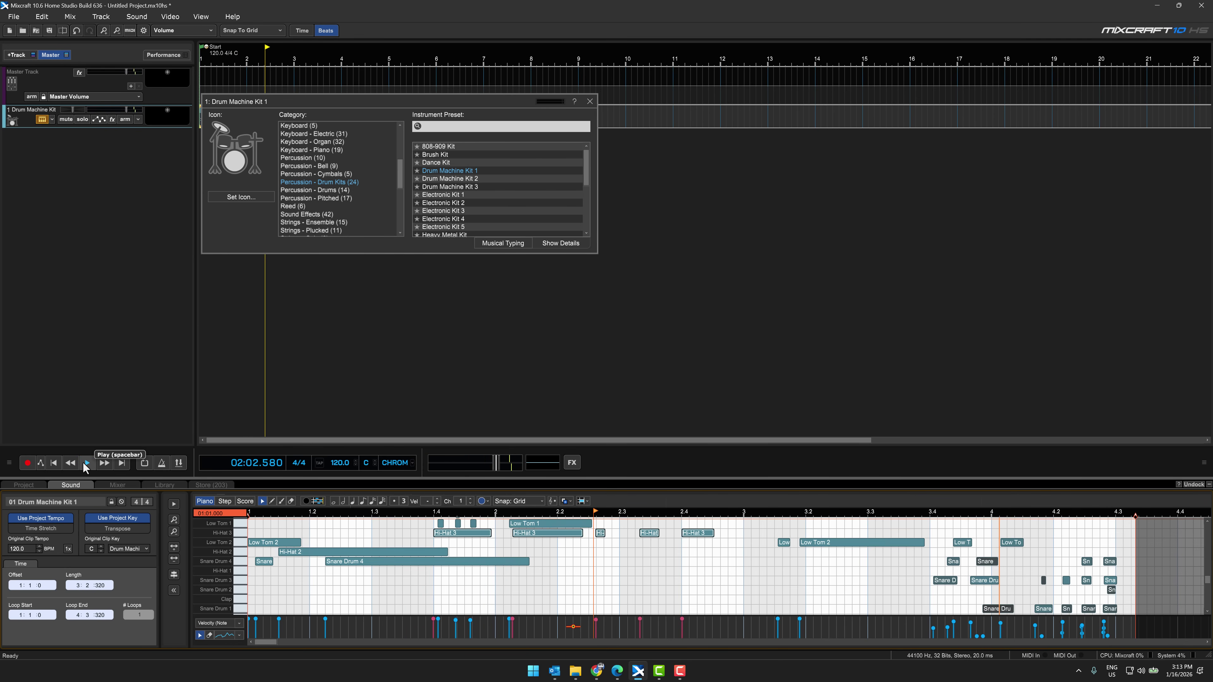
Add the Acoustica Reverb effect to the drum track
left_click(590, 101)
left_click(168, 109)
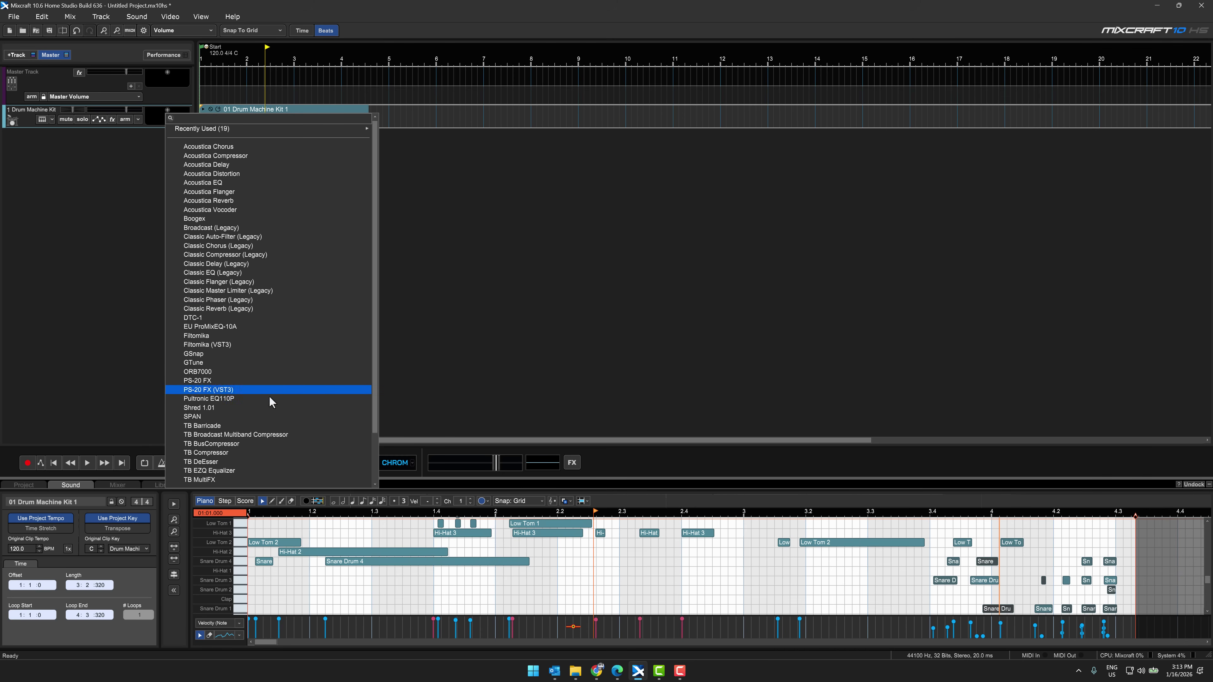
left_click(229, 200)
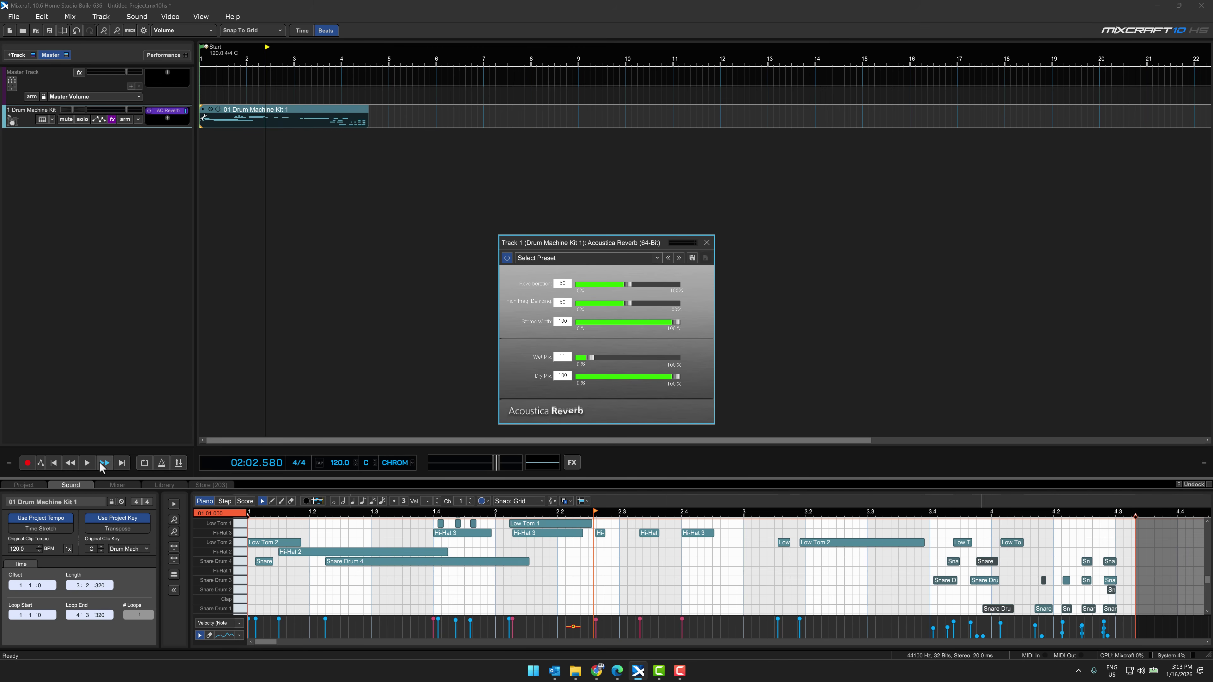
While playing, set the reverb's High Freq. Damping to 88 and Wet Mix to 69
left_click(87, 463)
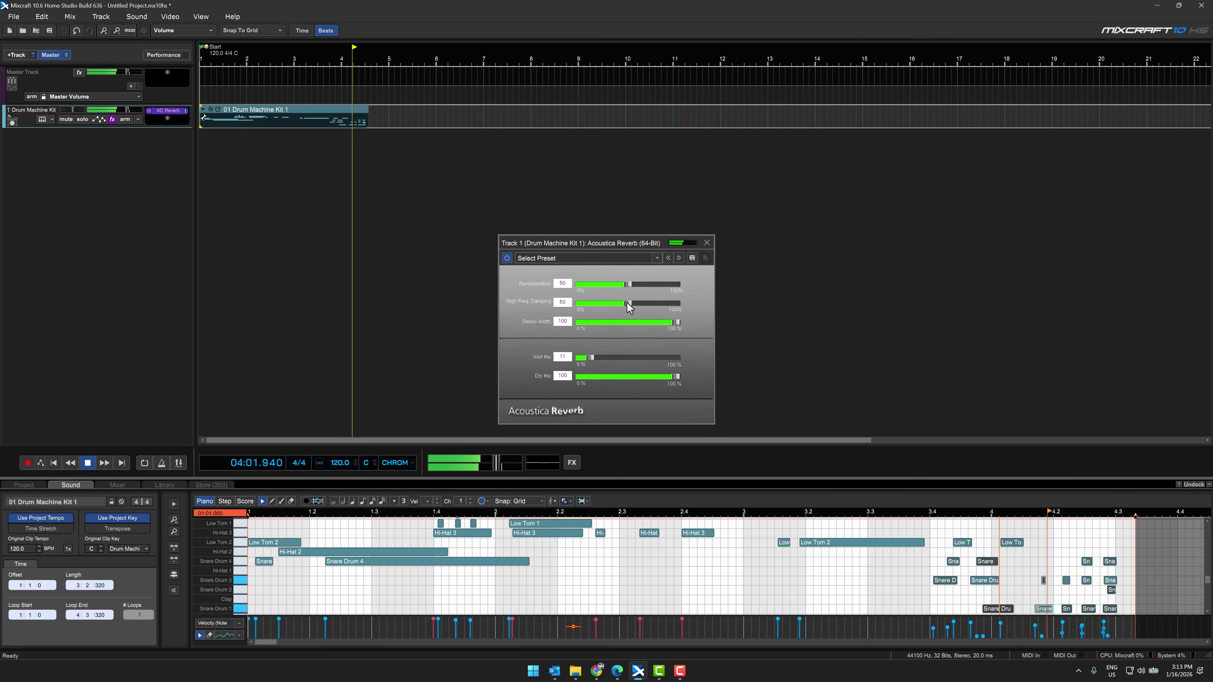
left_click_drag(627, 302, 666, 305)
left_click(592, 358)
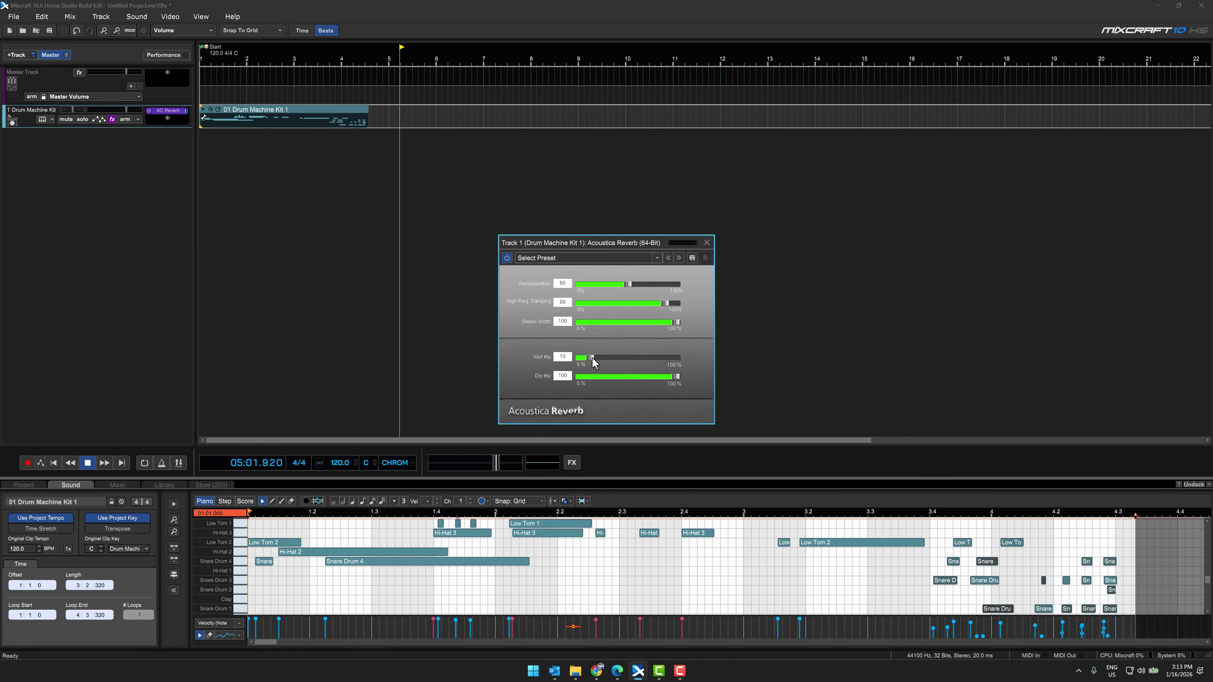
left_click_drag(592, 358, 647, 356)
key("space")
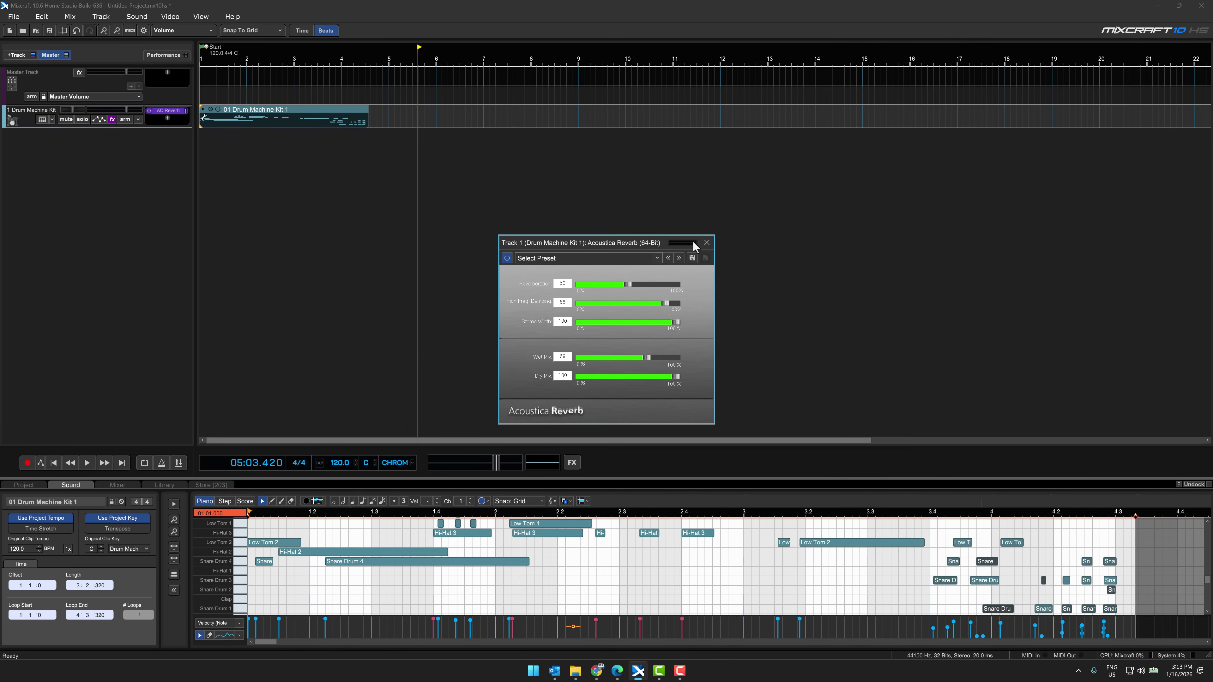
Close the reverb settings and play the drums from the start with reverb
left_click(707, 242)
left_click(53, 463)
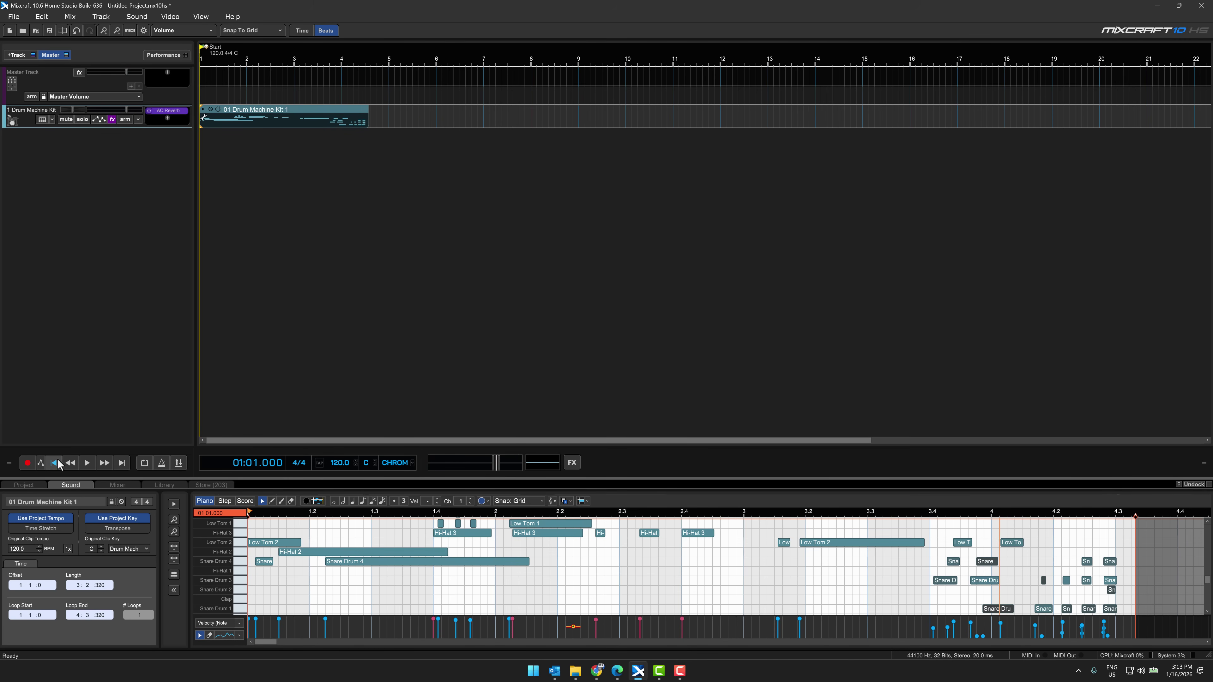
left_click(87, 462)
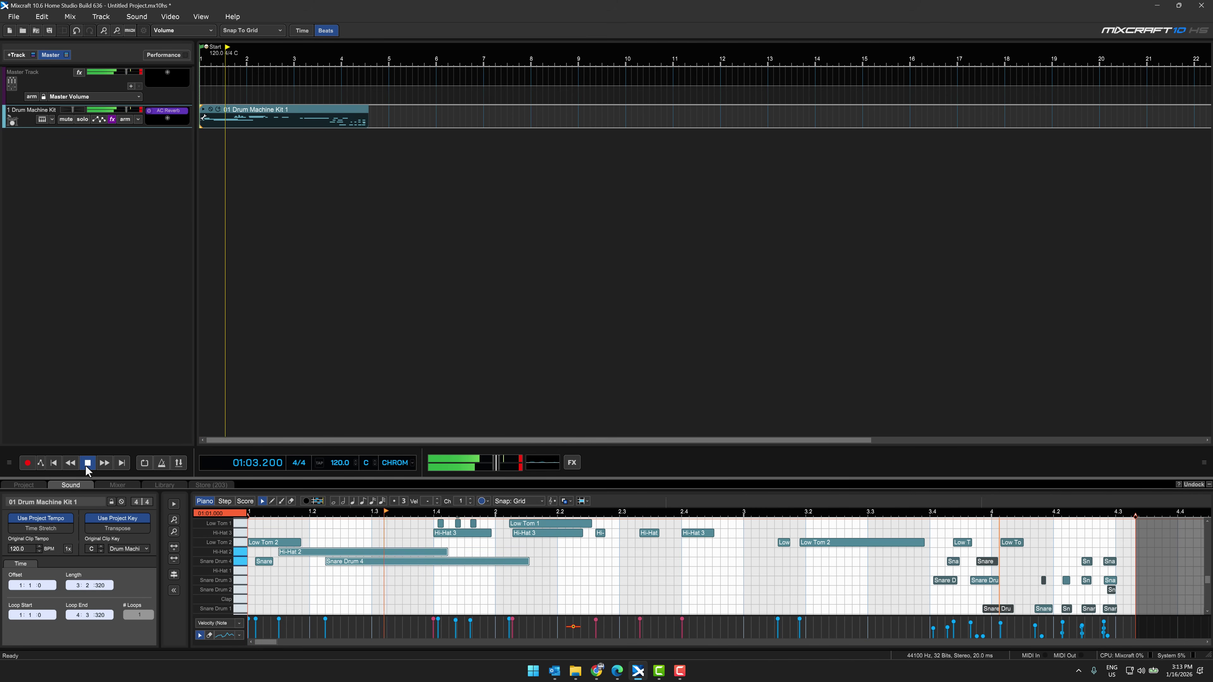
left_click(87, 466)
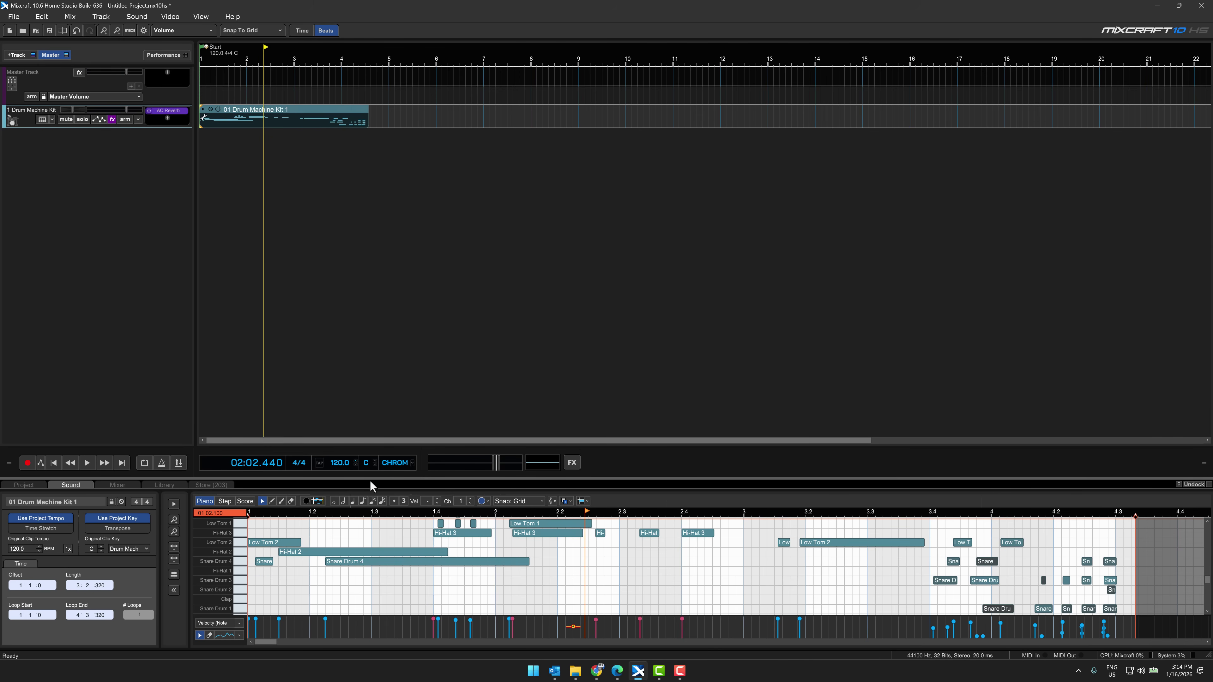
Navigate Downloads > ukelele > Ukulele WAV > Soundtrack Loops > Loops and drag out SL_Ukulele_12_F_144.wav
mouse_move(575, 670)
left_click(584, 628)
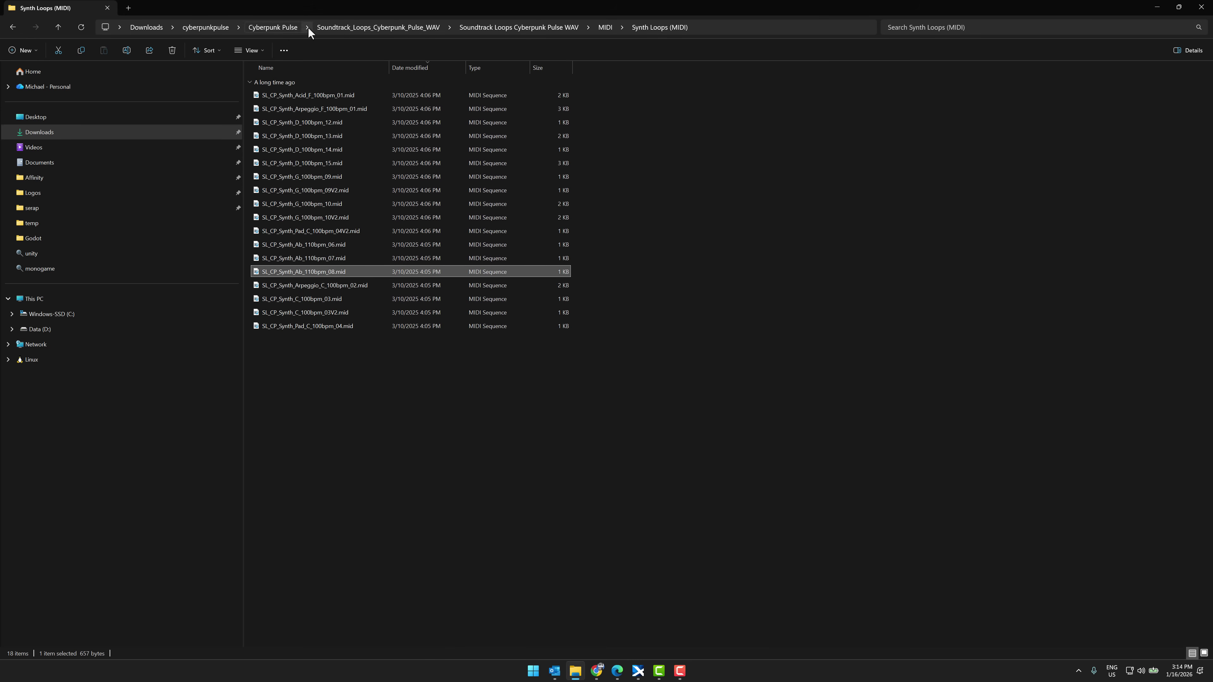
left_click(149, 27)
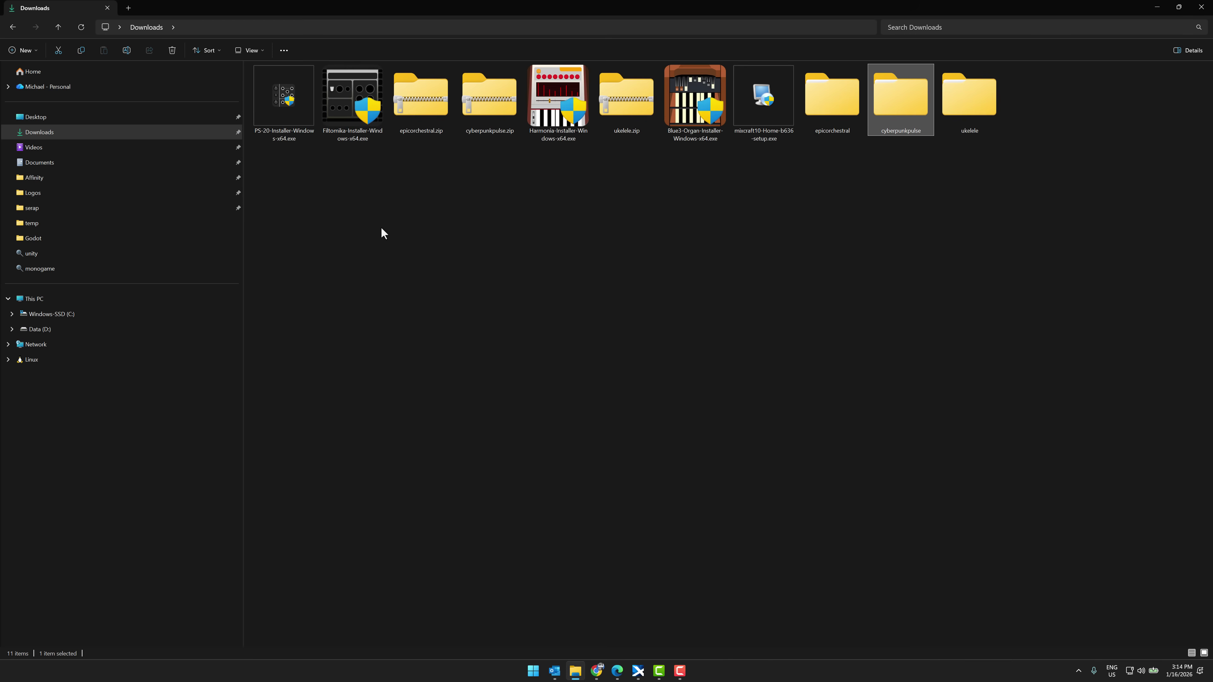
double_click(973, 116)
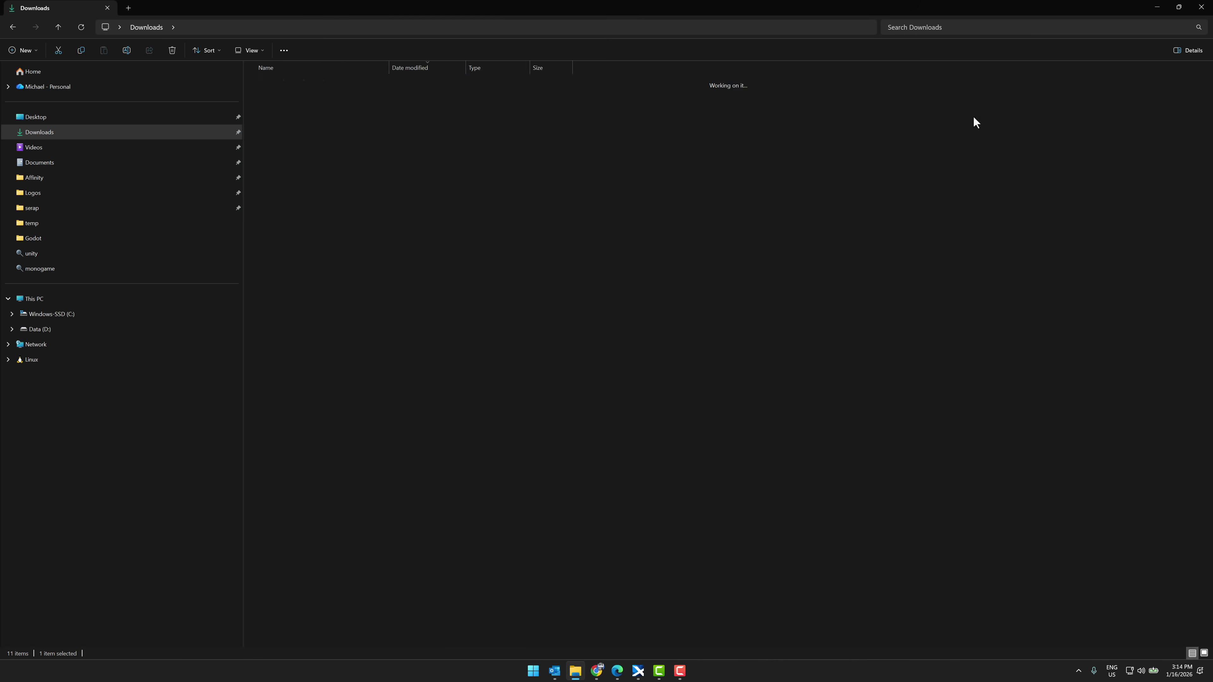
double_click(278, 97)
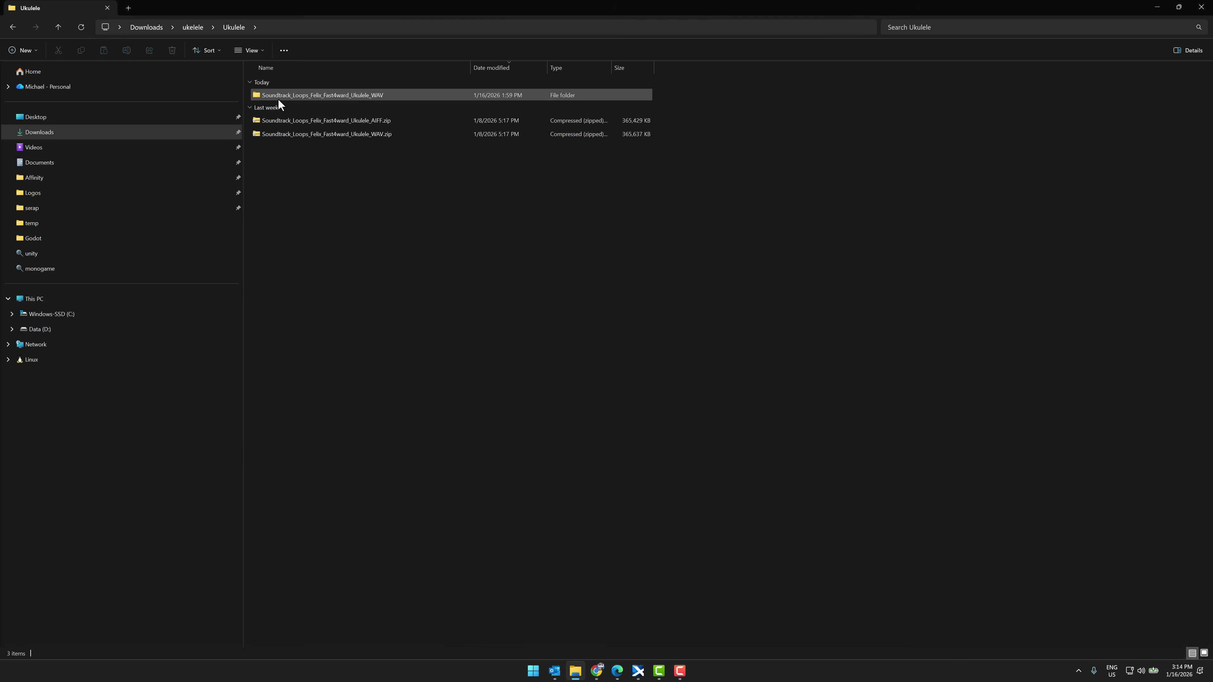
double_click(287, 97)
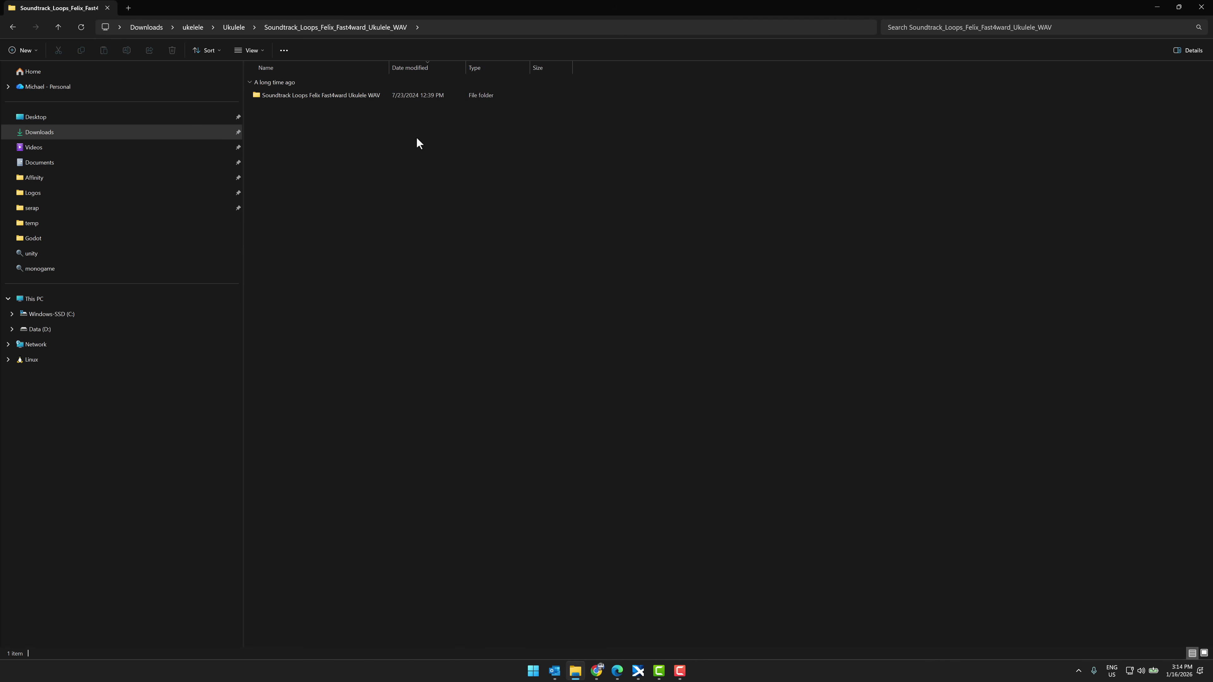
double_click(303, 94)
double_click(299, 117)
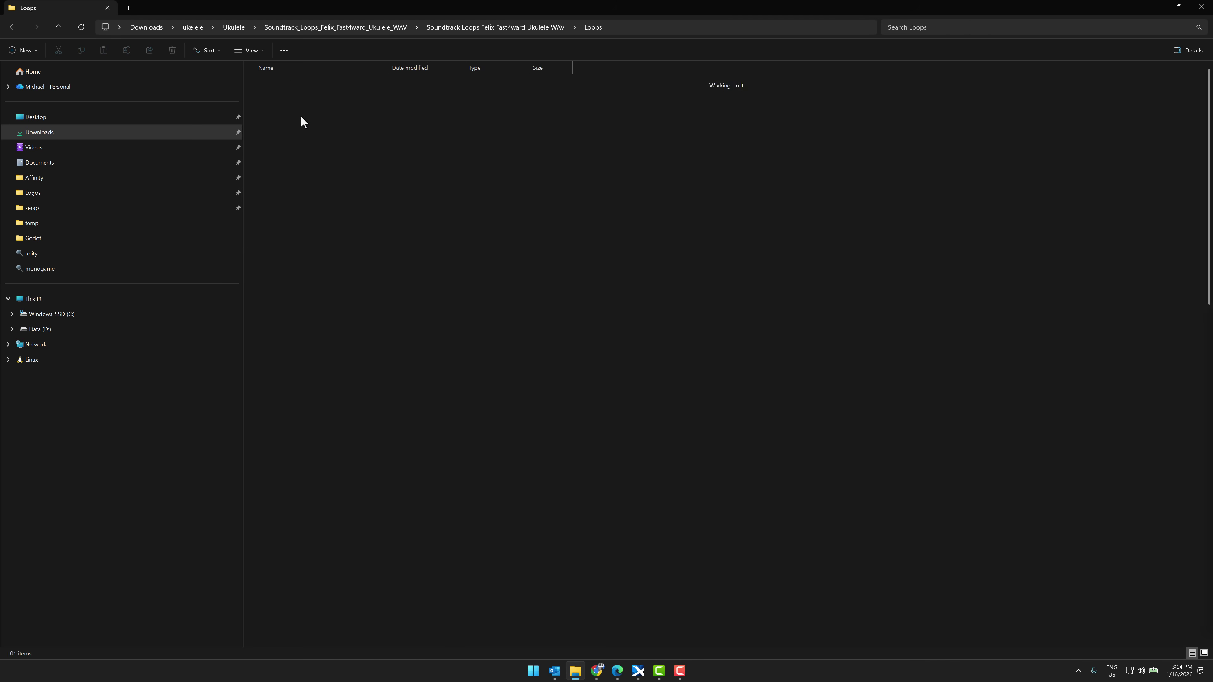
left_click_drag(302, 340, 546, 528)
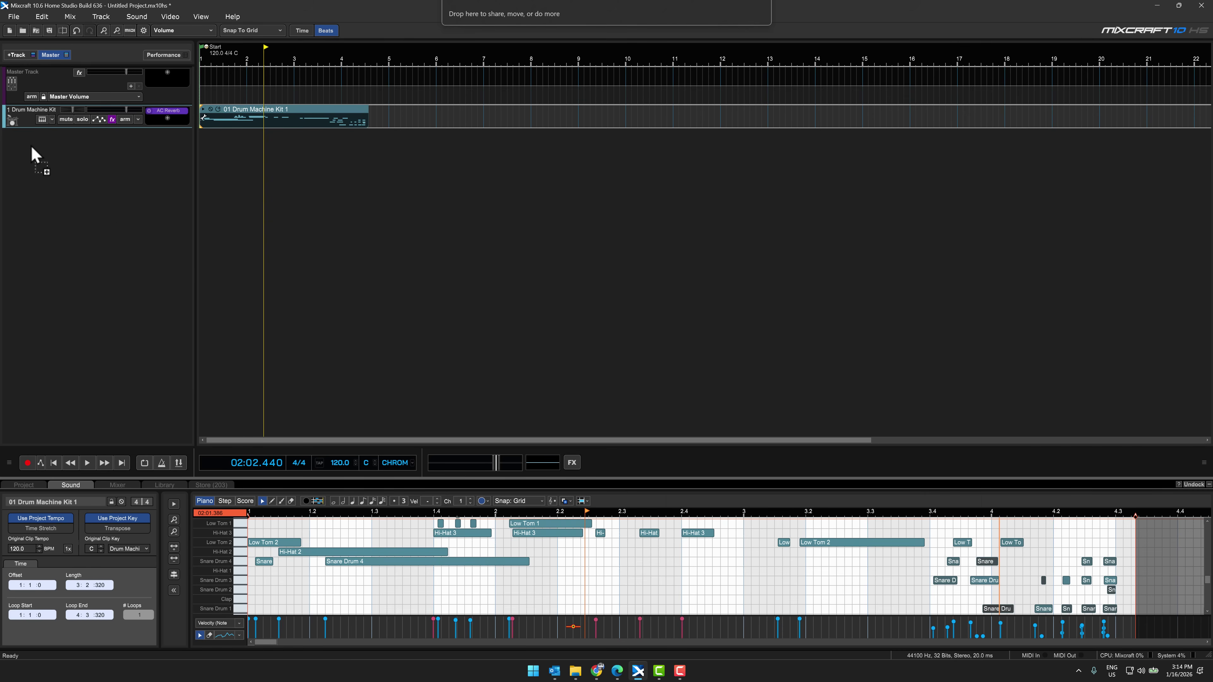
Drop the ukulele loop as a new track, loop the drum clip to bar 14, and trim the ukulele to match
left_click_drag(31, 153, 33, 155)
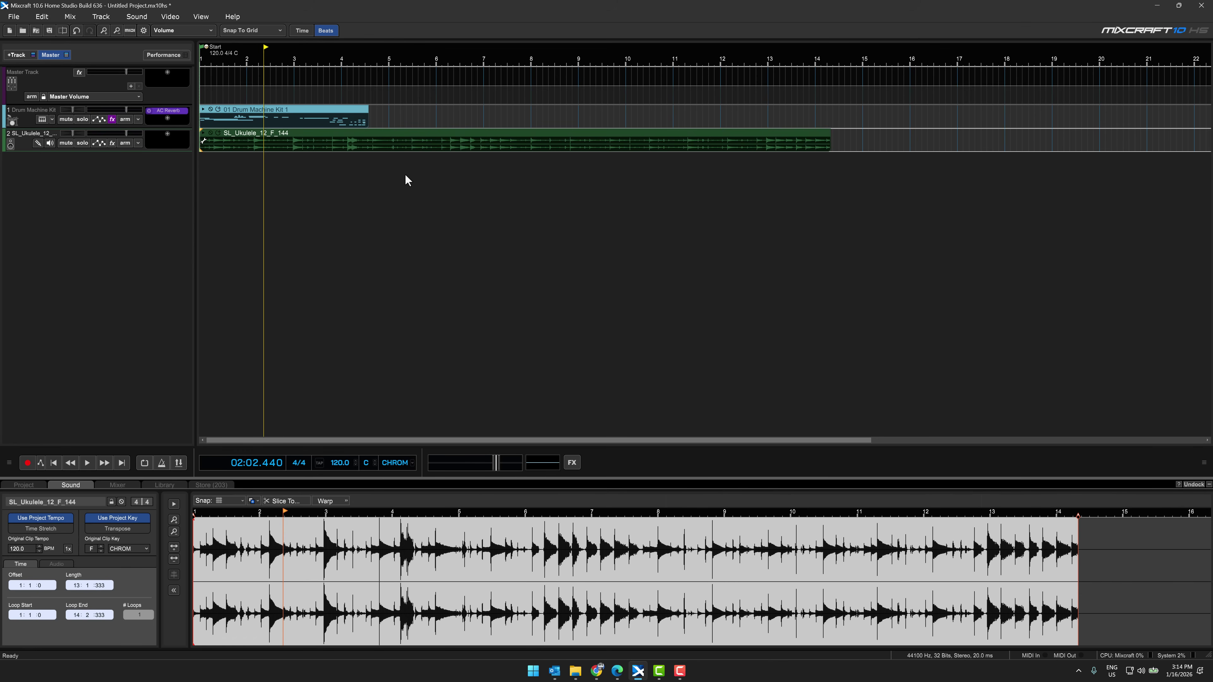
left_click_drag(369, 109, 821, 122)
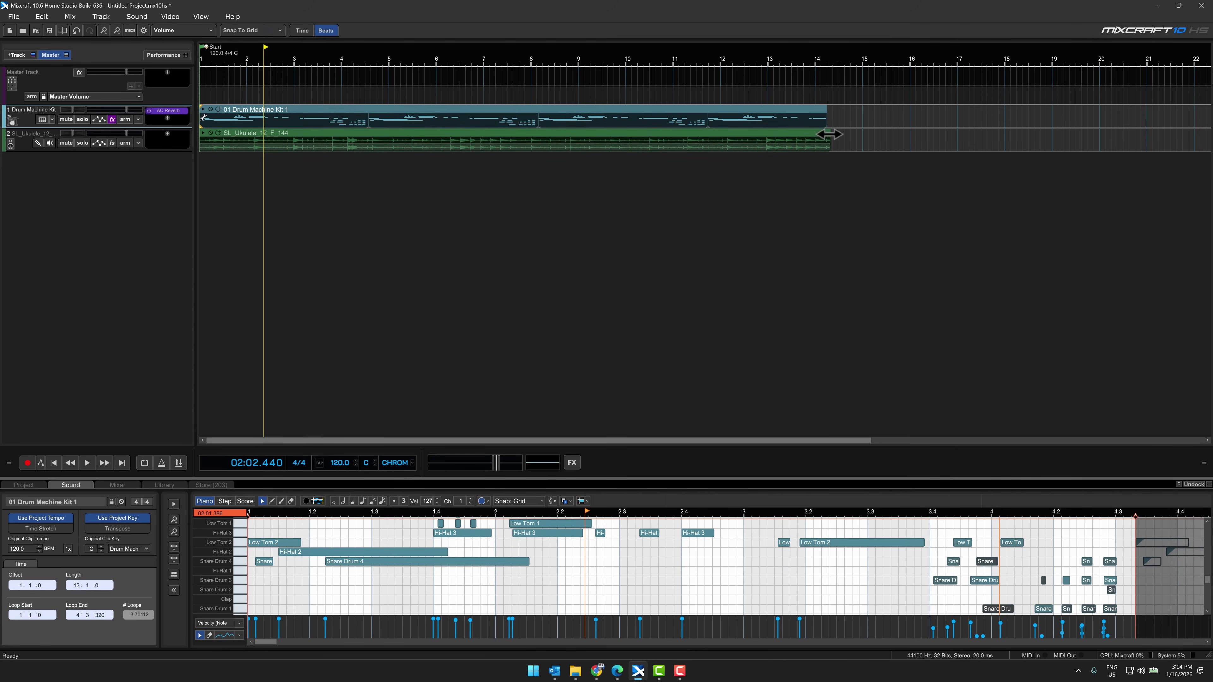
left_click_drag(829, 135, 826, 135)
Enable Loop Playback Mode over bars 1–14 and play the project through
left_click(820, 57)
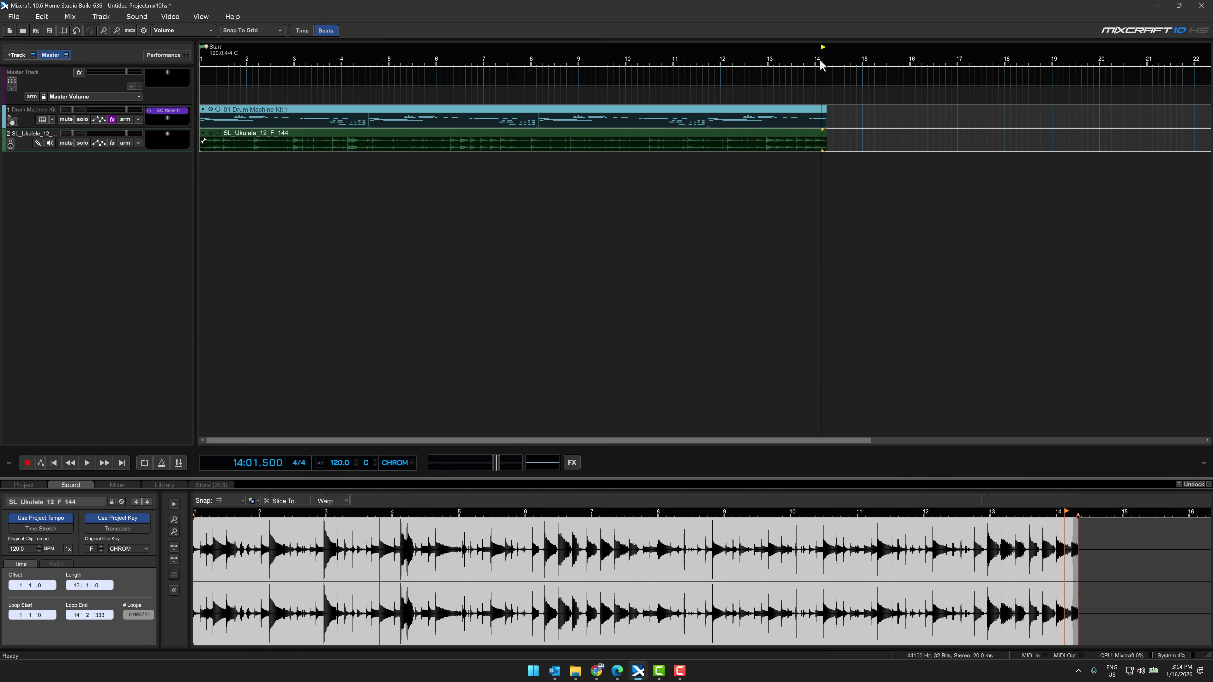
right_click(820, 59)
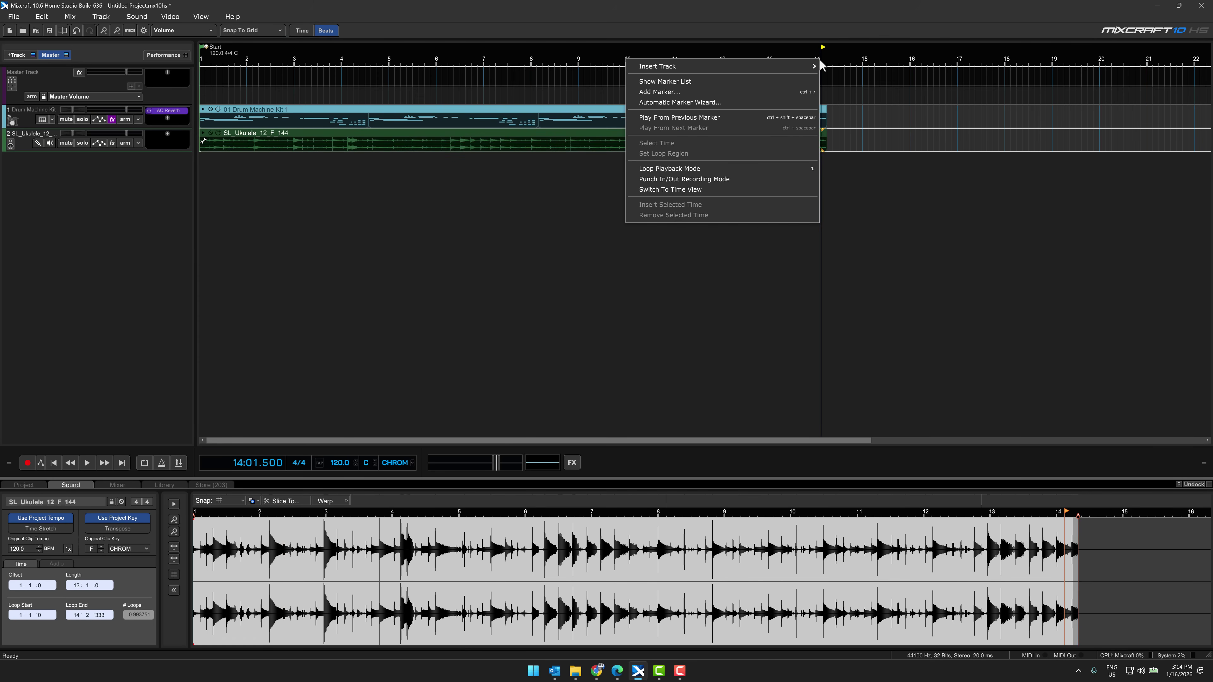
left_click(692, 169)
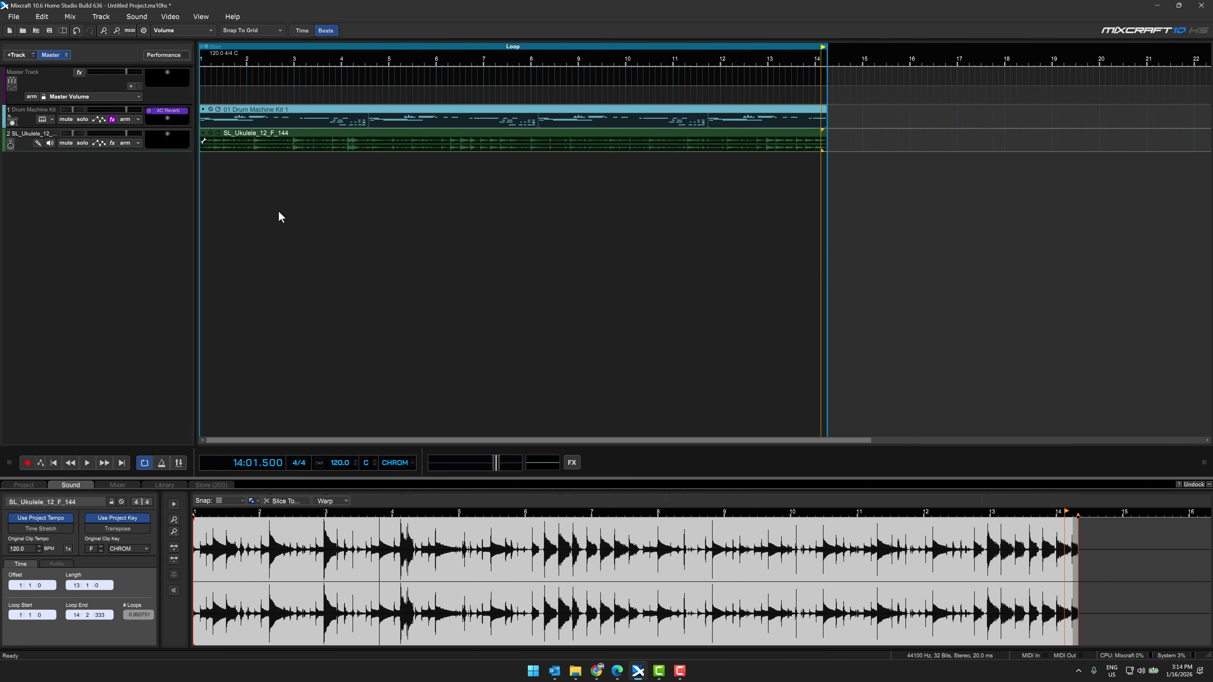
left_click(87, 463)
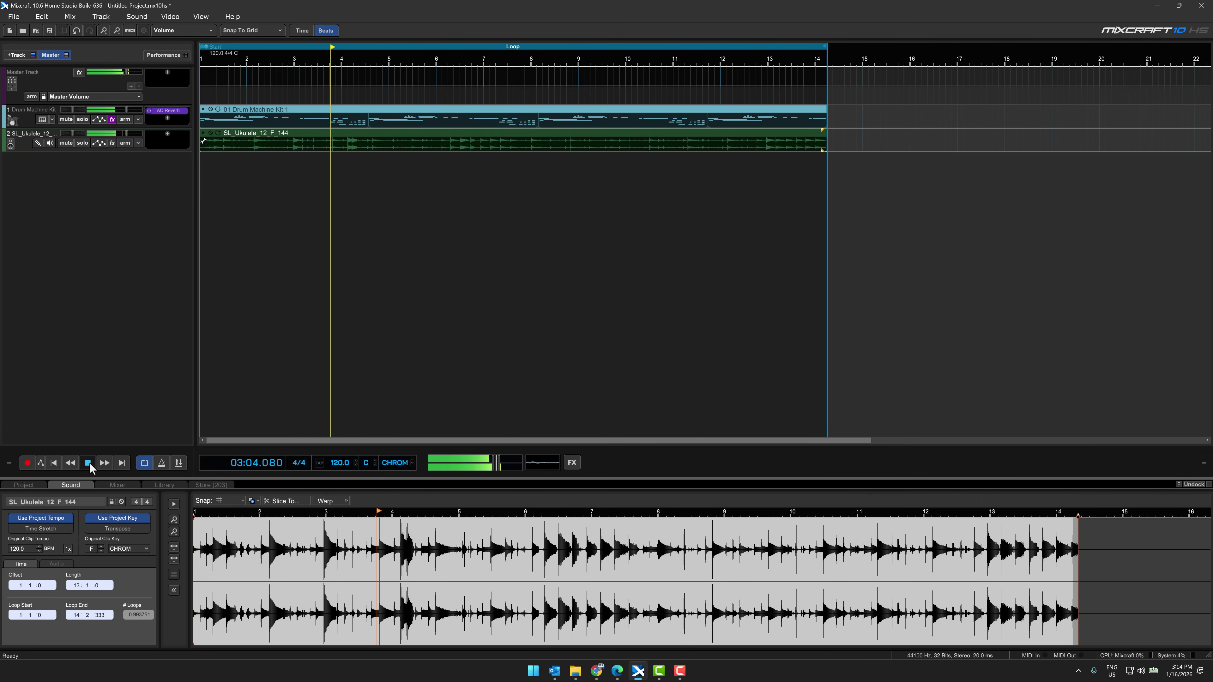
left_click(90, 462)
left_click(54, 464)
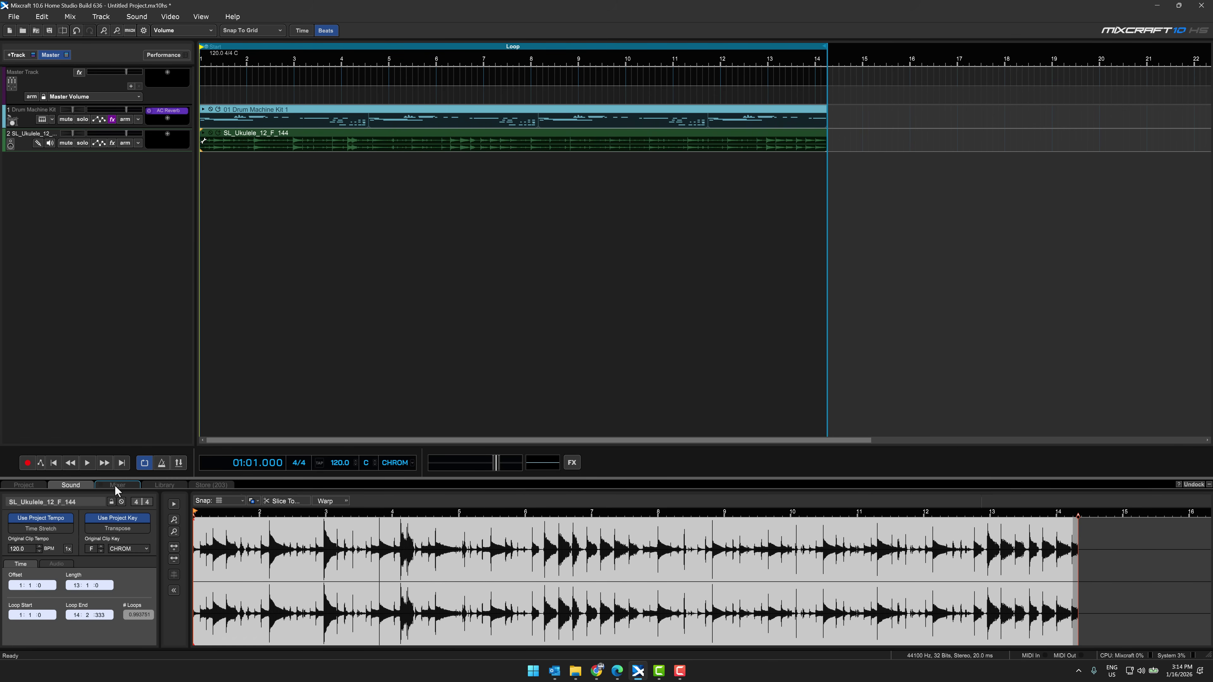
Delete the Drum Machine Kit track and drag the Disco Rock Drums 2 library loop in as a track
left_click(162, 485)
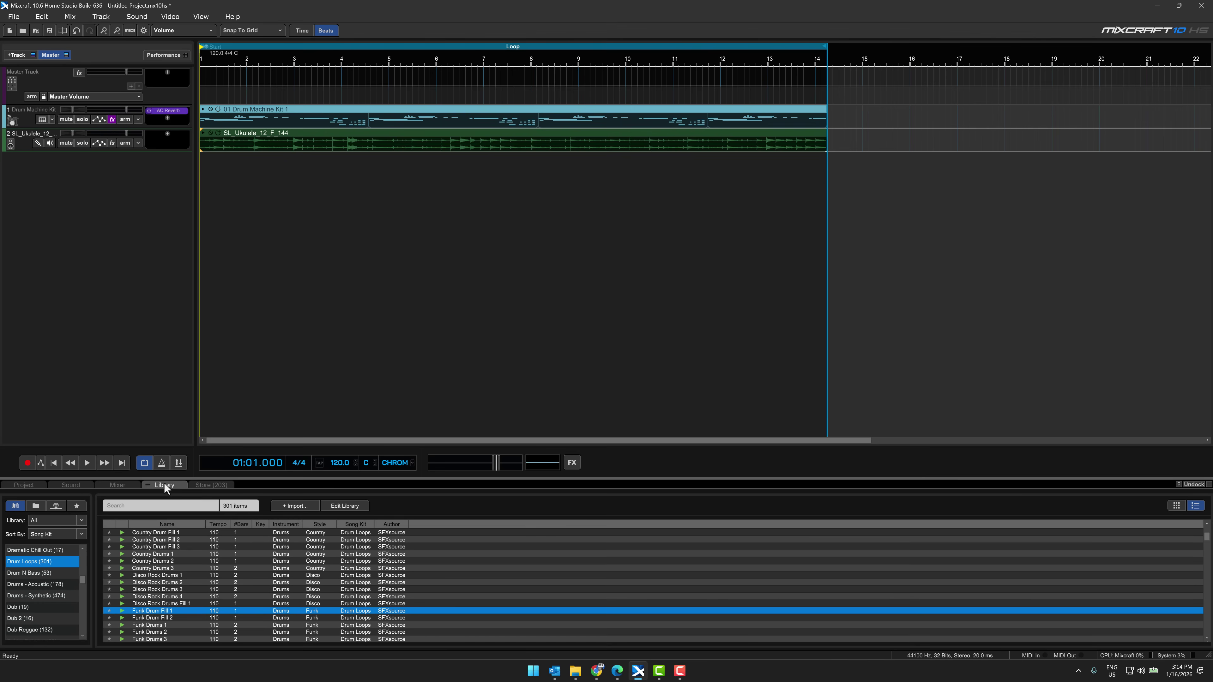
scroll(255, 605, "up", 4)
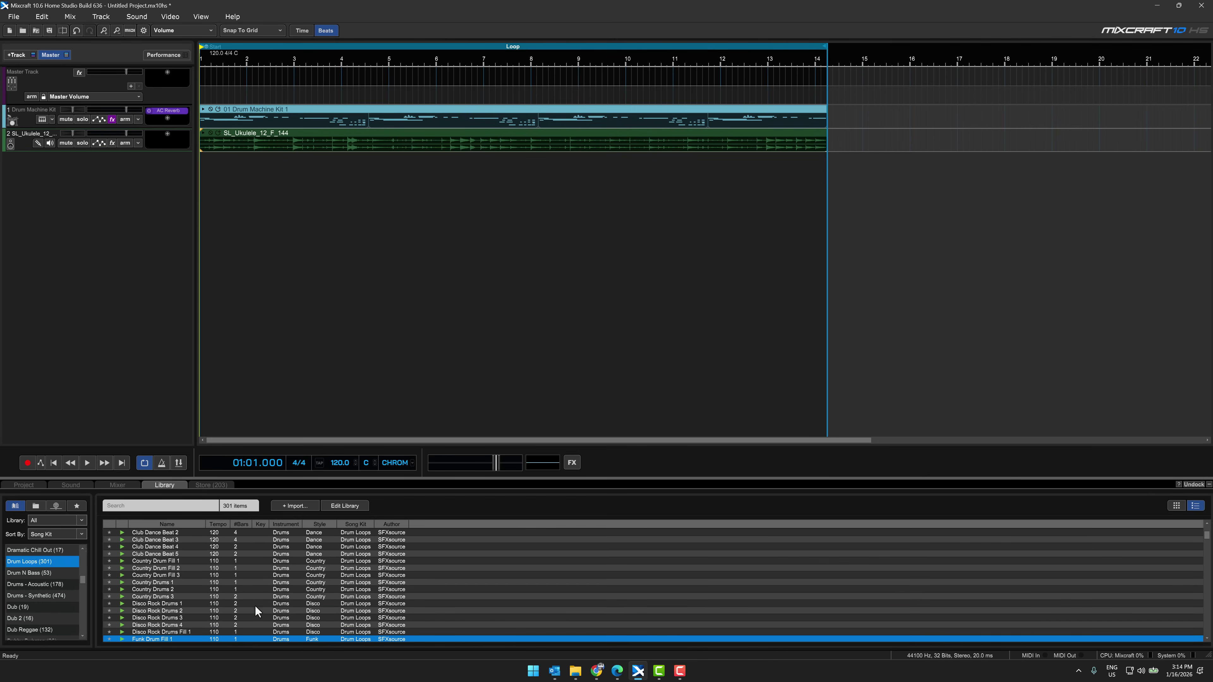
left_click(30, 109)
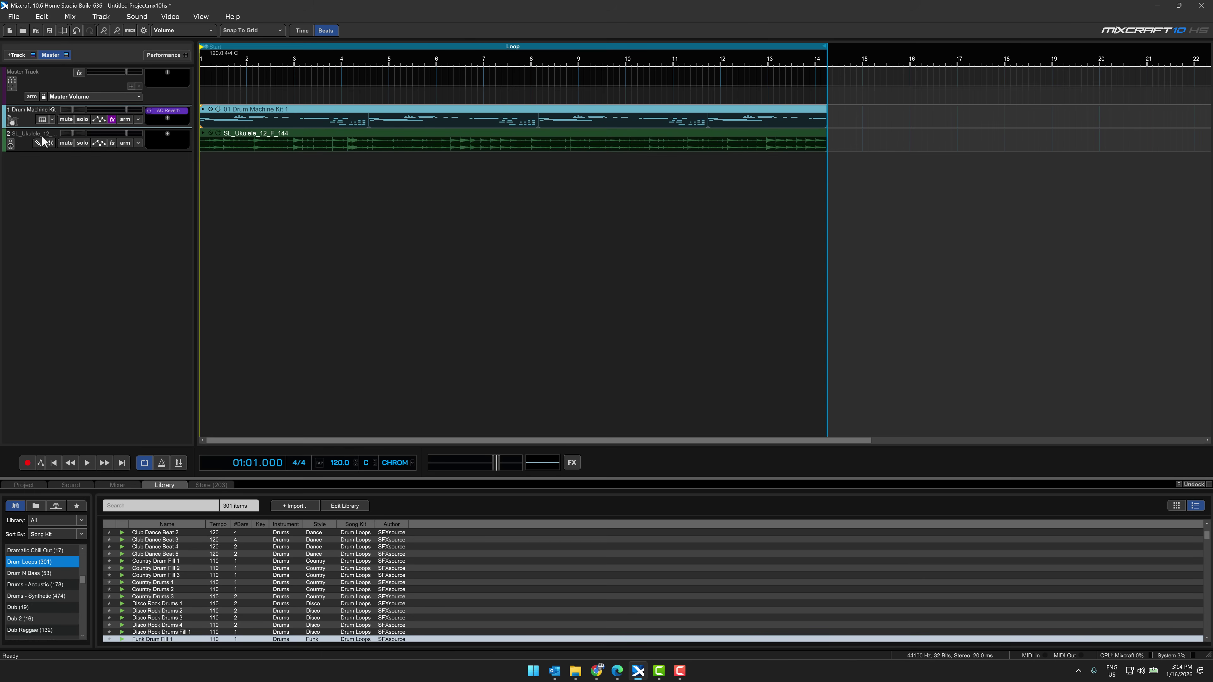
key("Delete")
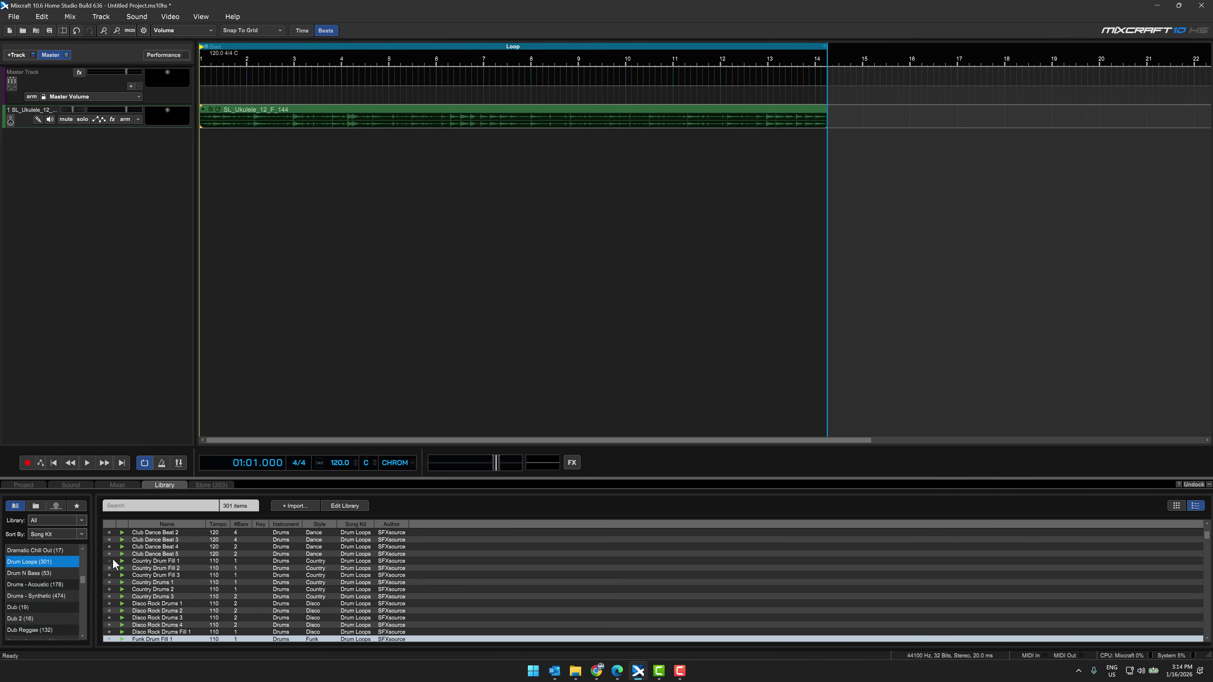
left_click_drag(169, 613, 48, 138)
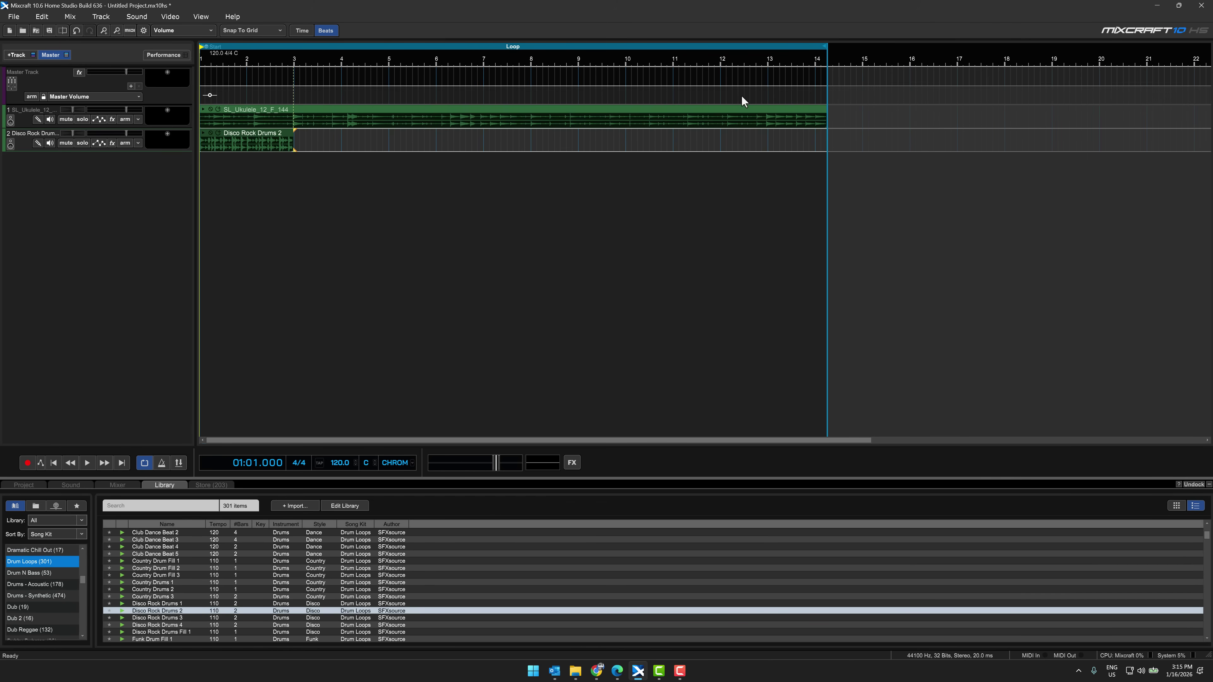
Audition the new drums, then loop the Disco Rock Drums 2 clip out to bar 14
left_click(86, 462)
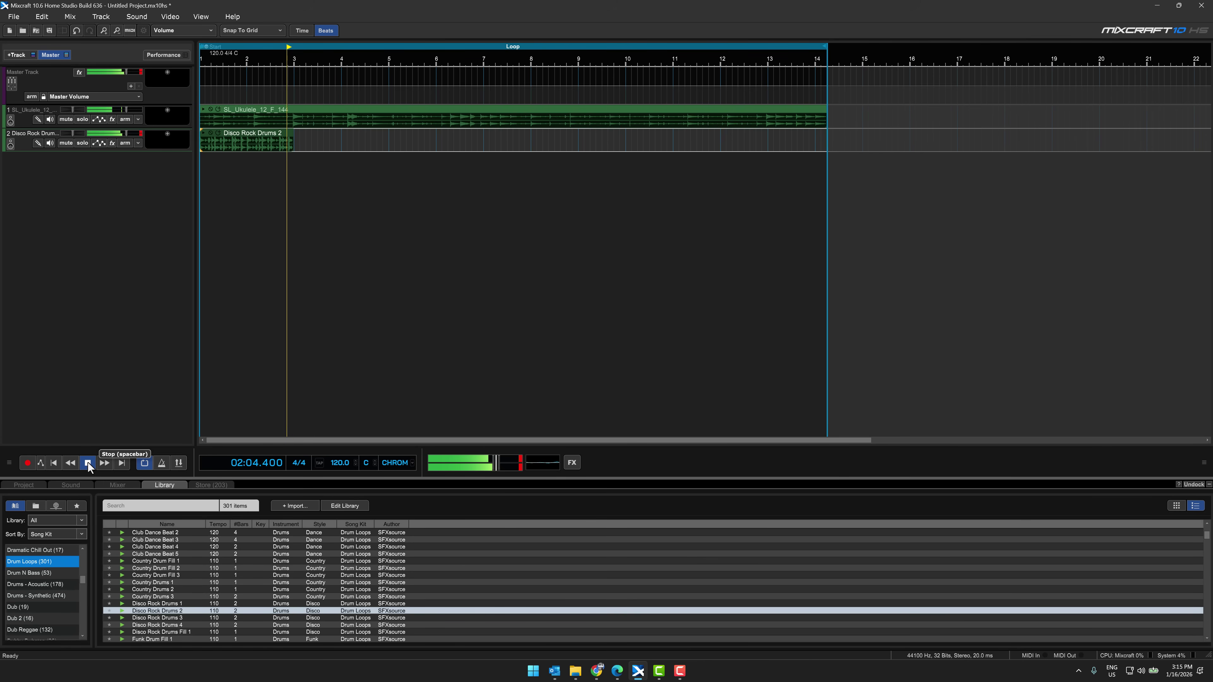
left_click(88, 461)
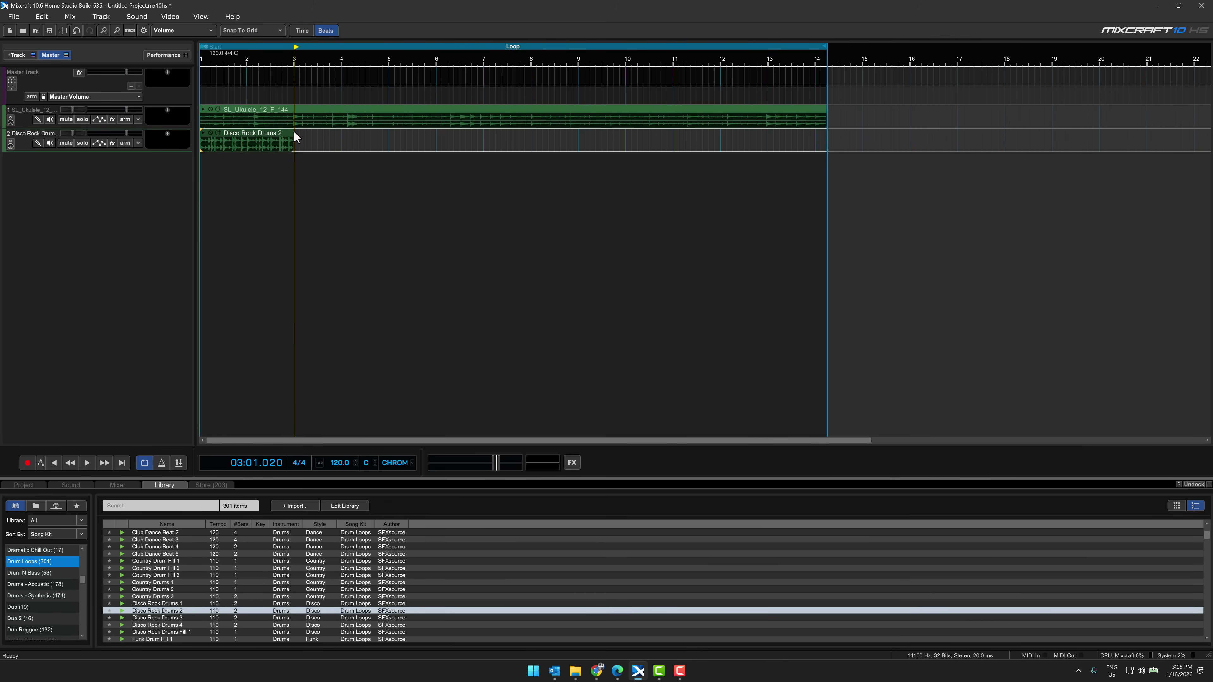
left_click_drag(294, 131, 825, 118)
left_click(434, 251)
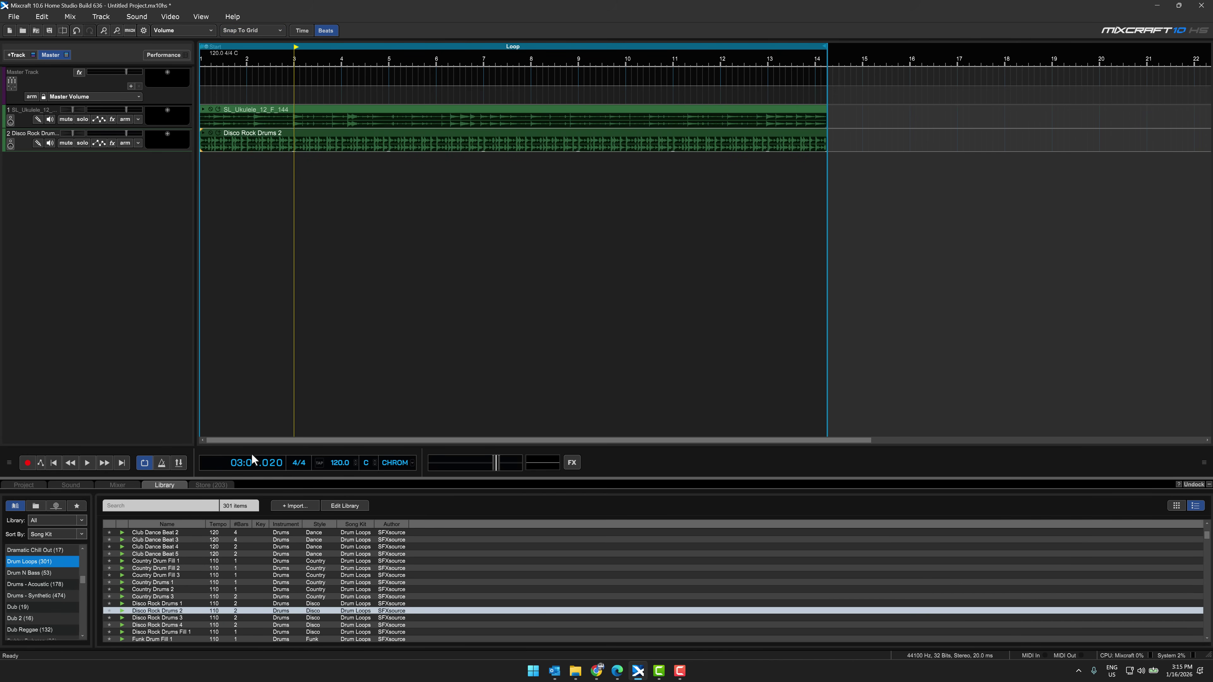
Go from Downloads into Cyberpunk Pulse's Synth Loops (MIDI) folder and drag out SL_CP_Synth_Ab_110bpm_06.mid
left_click(575, 671)
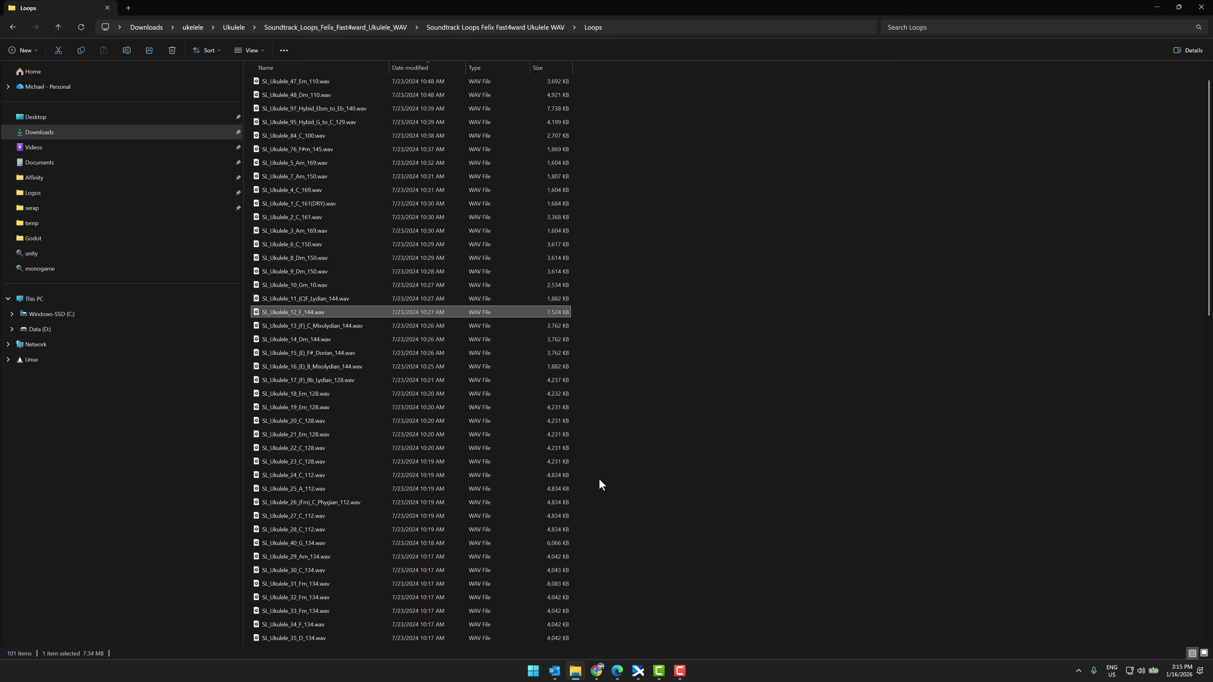
left_click(152, 25)
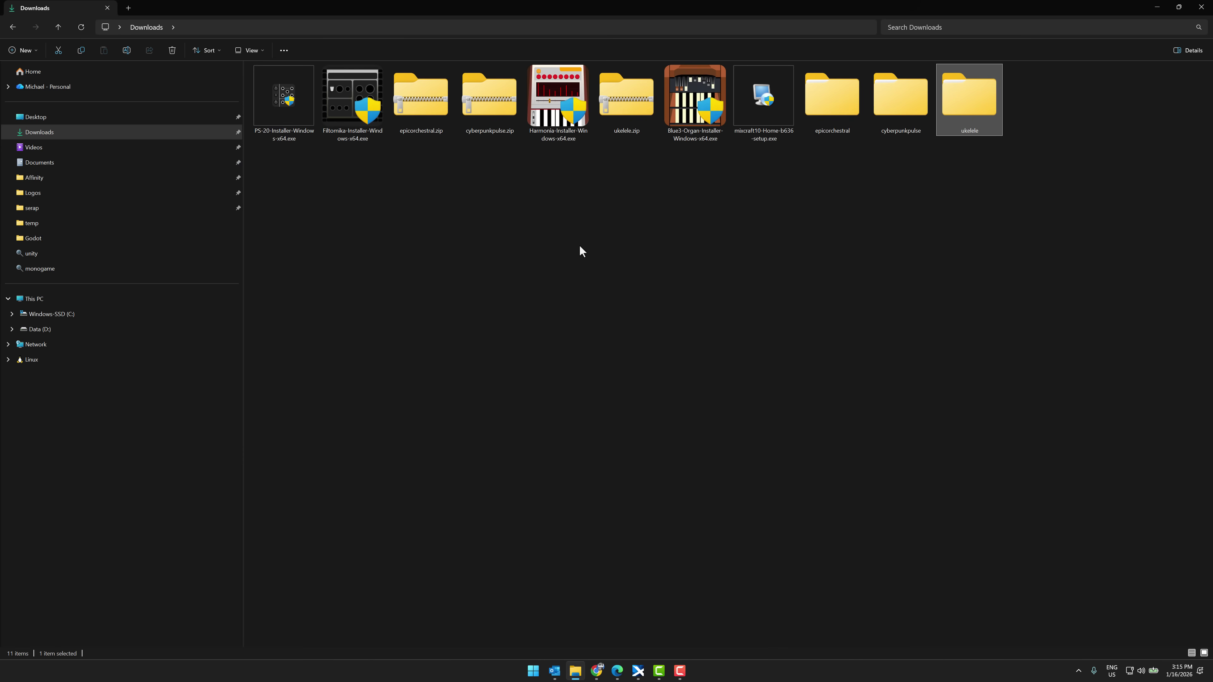
double_click(883, 110)
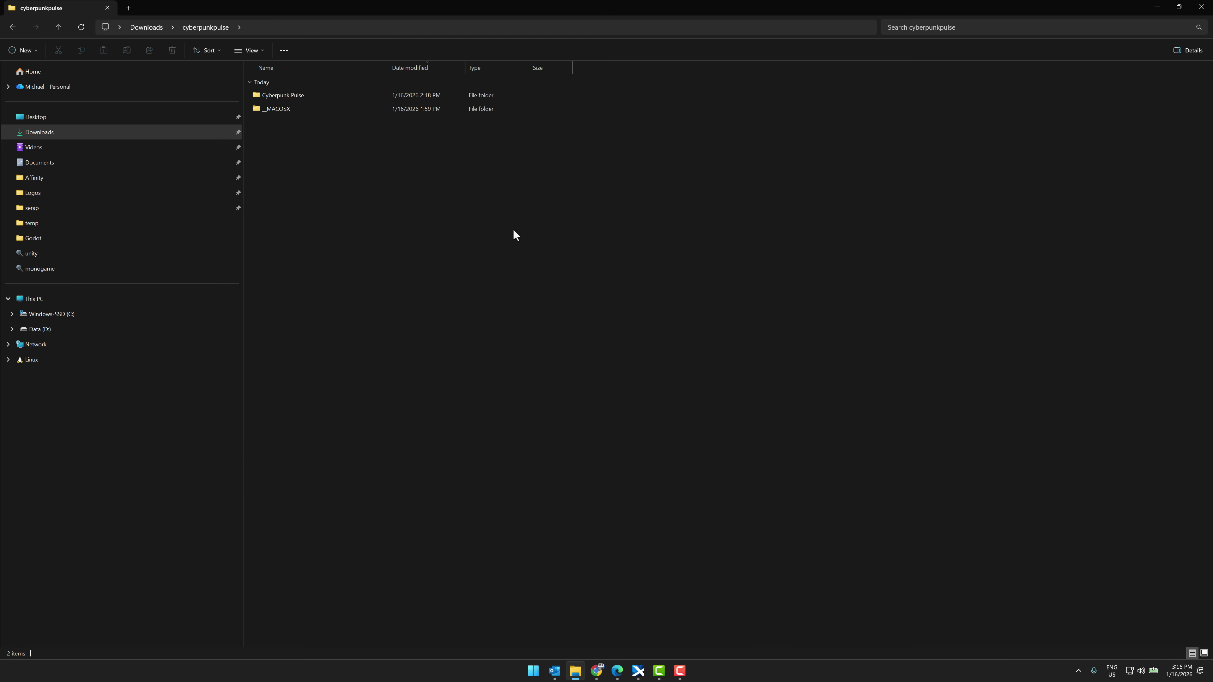
double_click(299, 92)
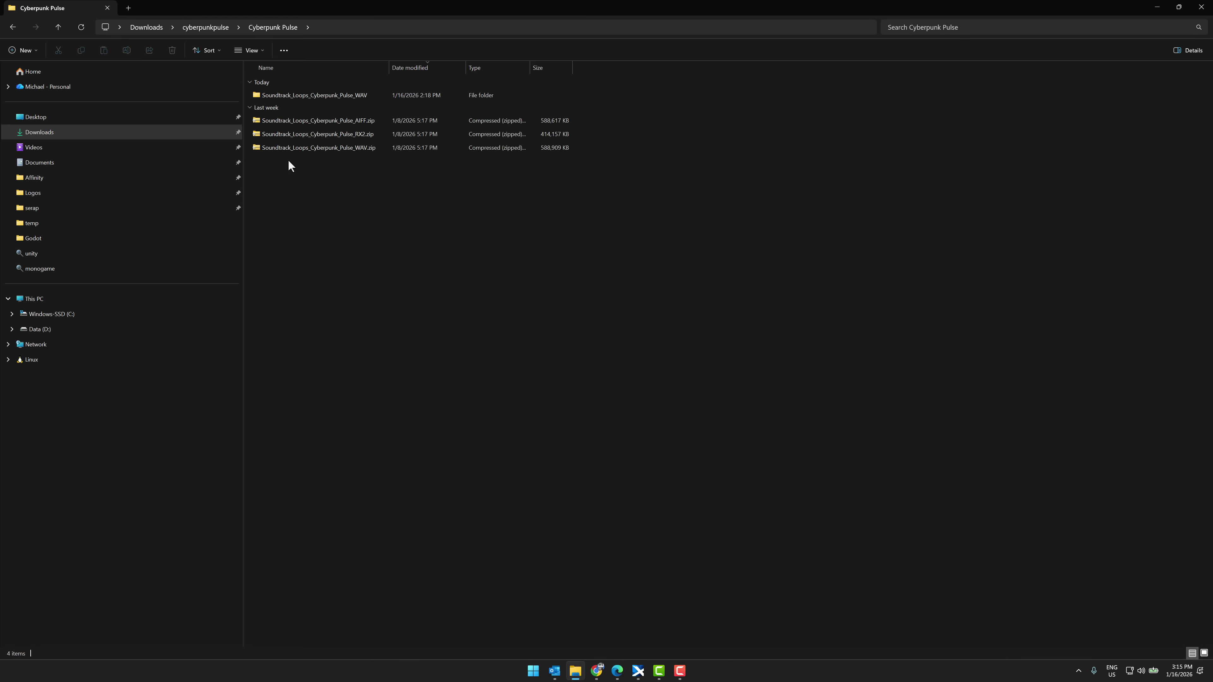
double_click(292, 98)
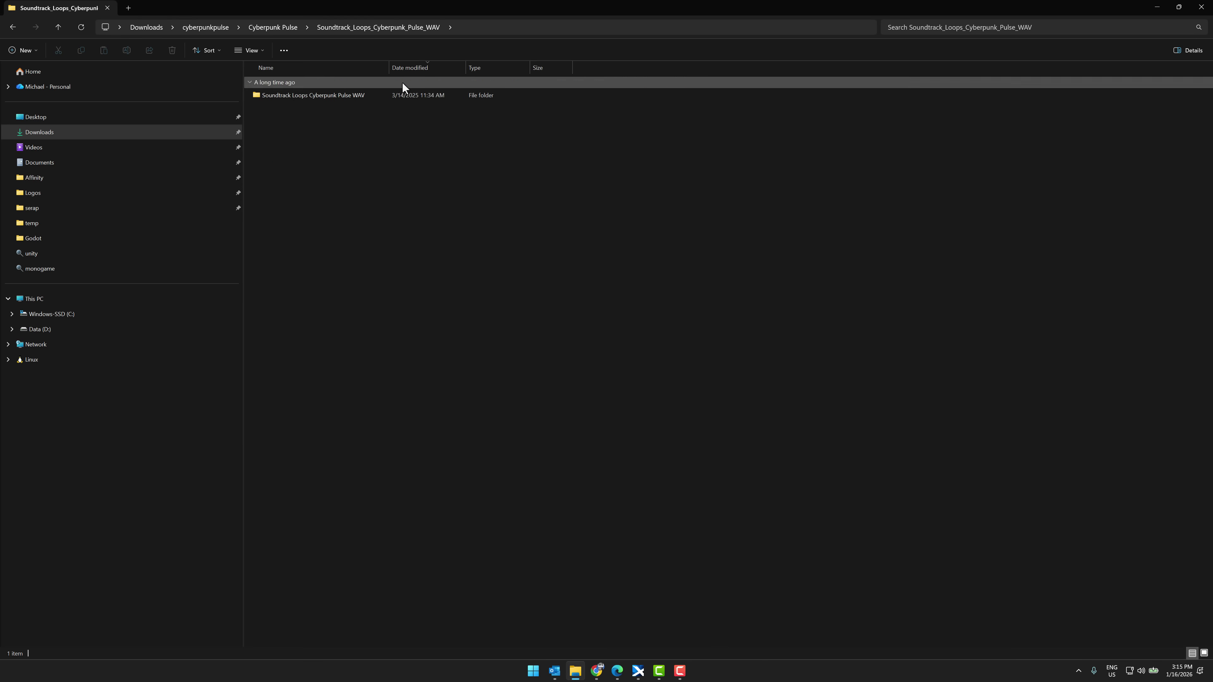
double_click(340, 94)
double_click(283, 123)
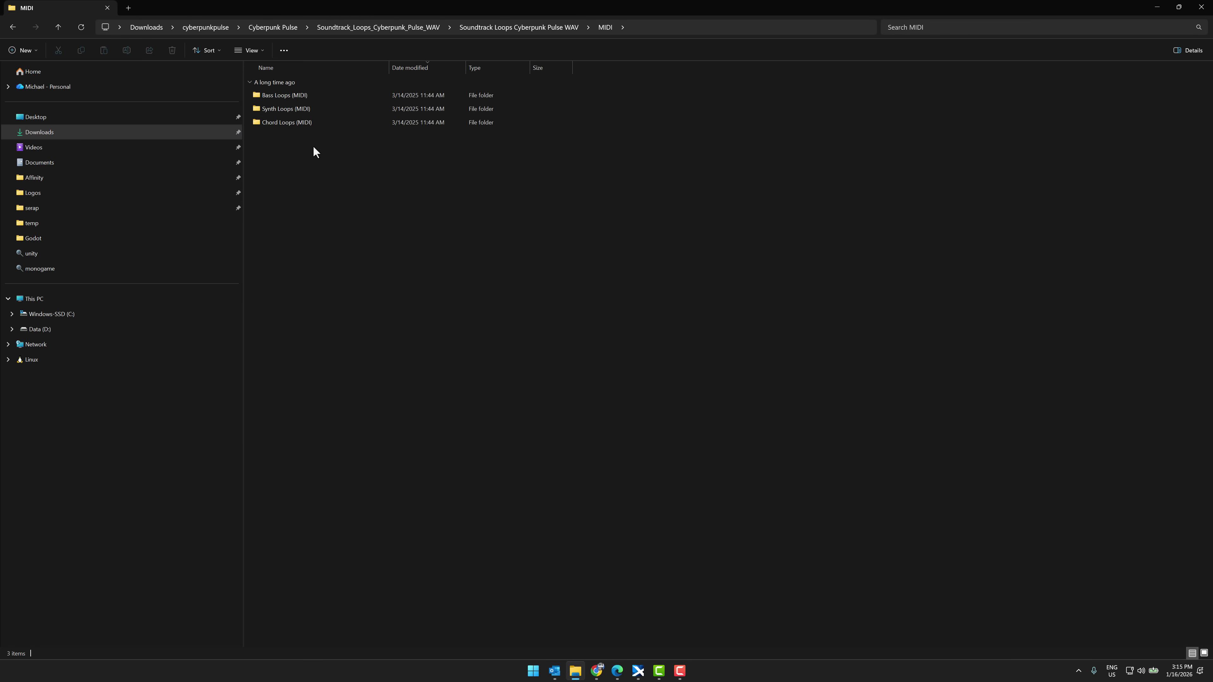
double_click(281, 109)
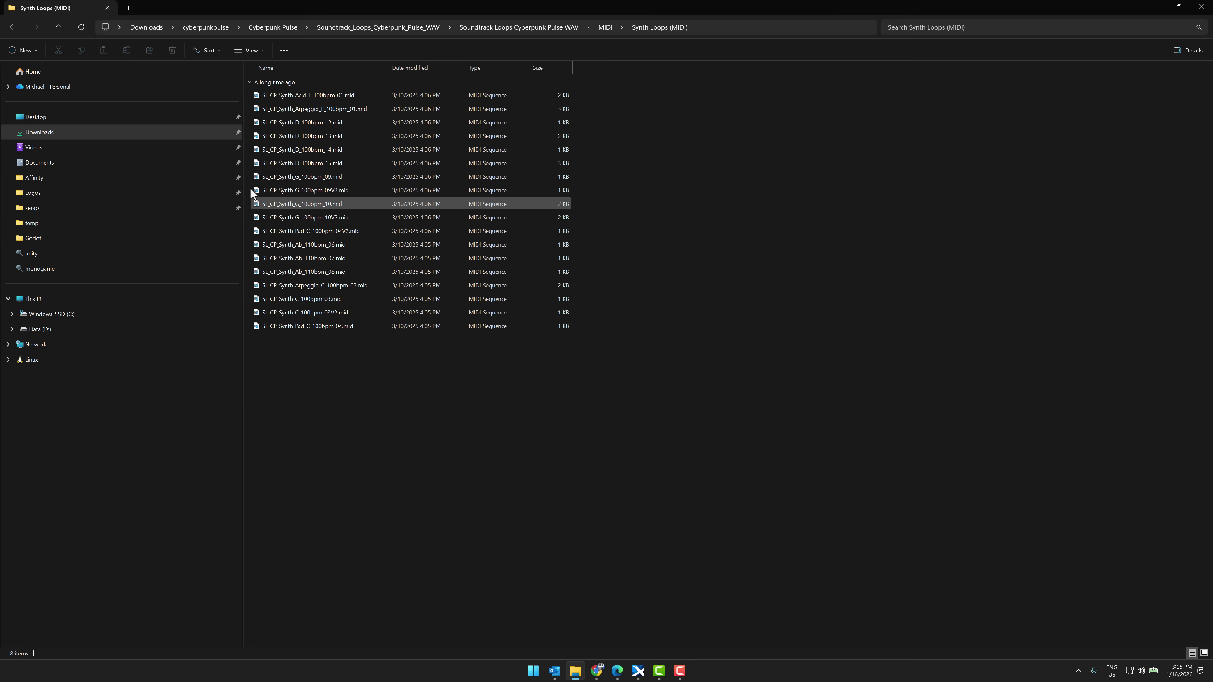
left_click_drag(303, 241, 96, 170)
Drop the MIDI file onto track 3, set it to the Synth Guitar 1 preset, and loop the clip to bar 14
key("alt+Tab")
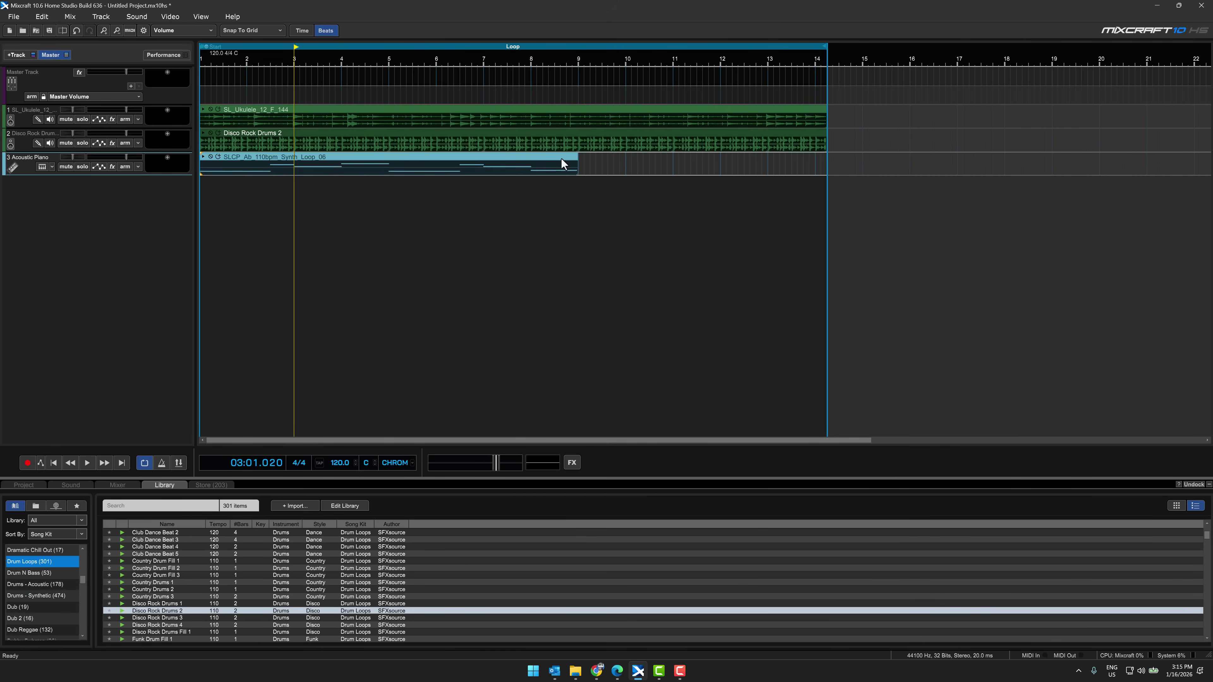
left_click(42, 166)
type("synth")
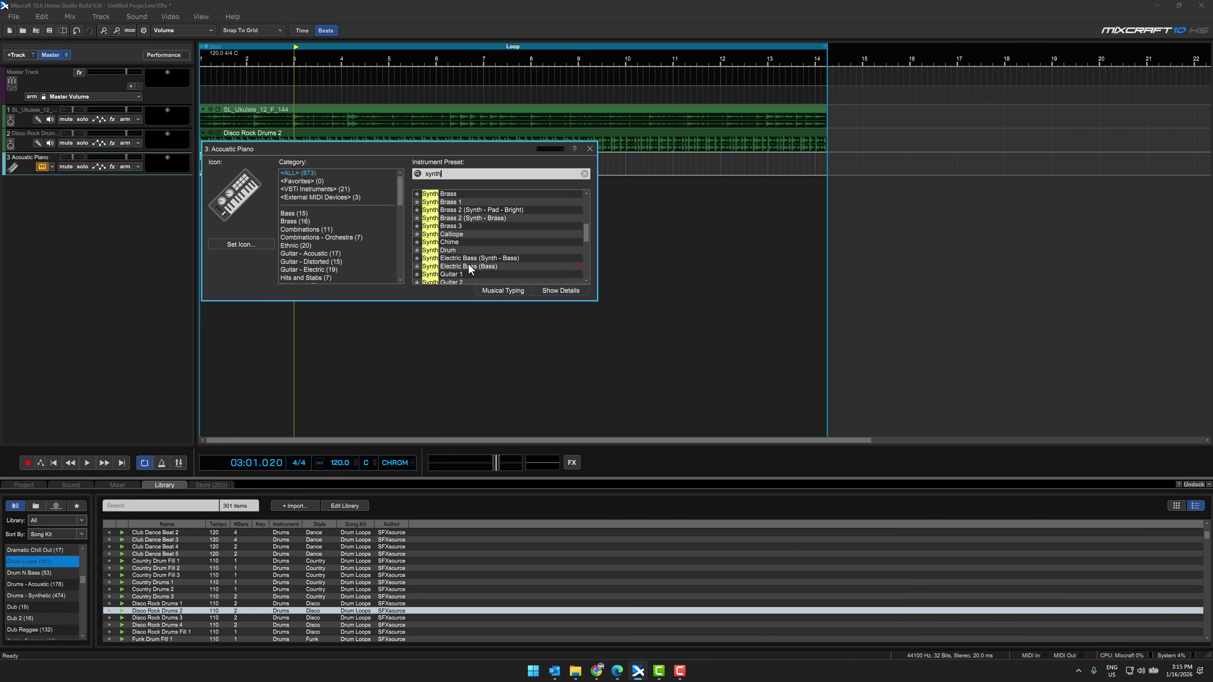
scroll(469, 266, "down", 3)
left_click(452, 235)
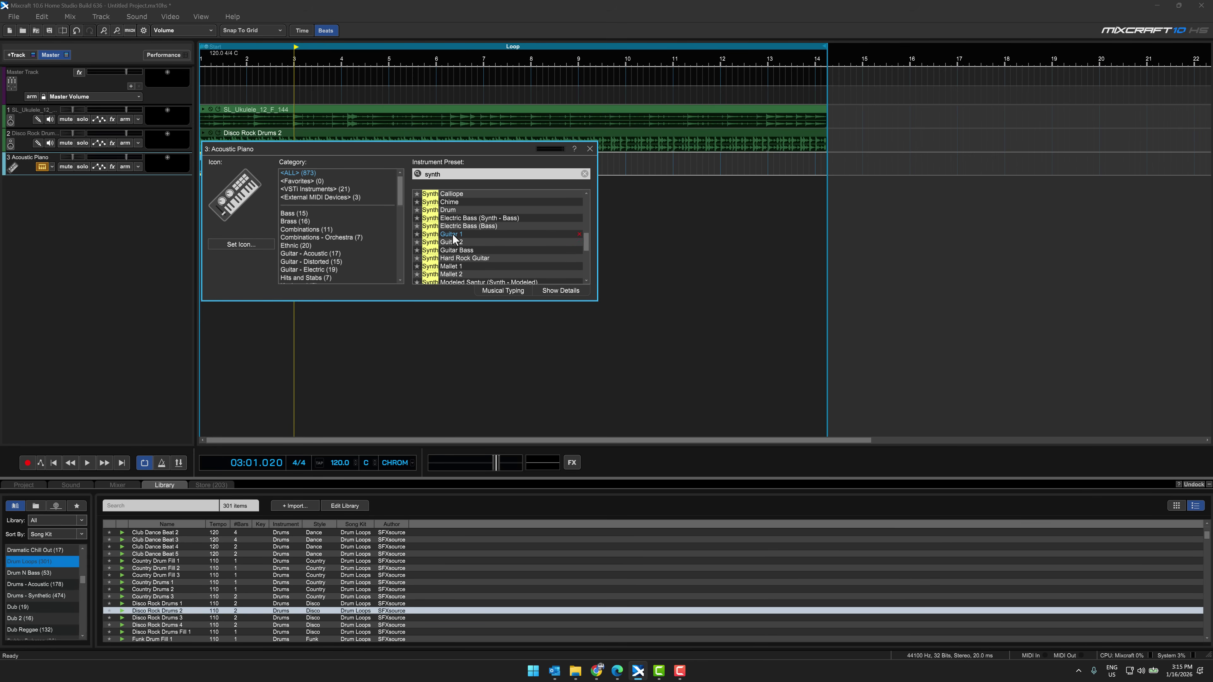
left_click(590, 149)
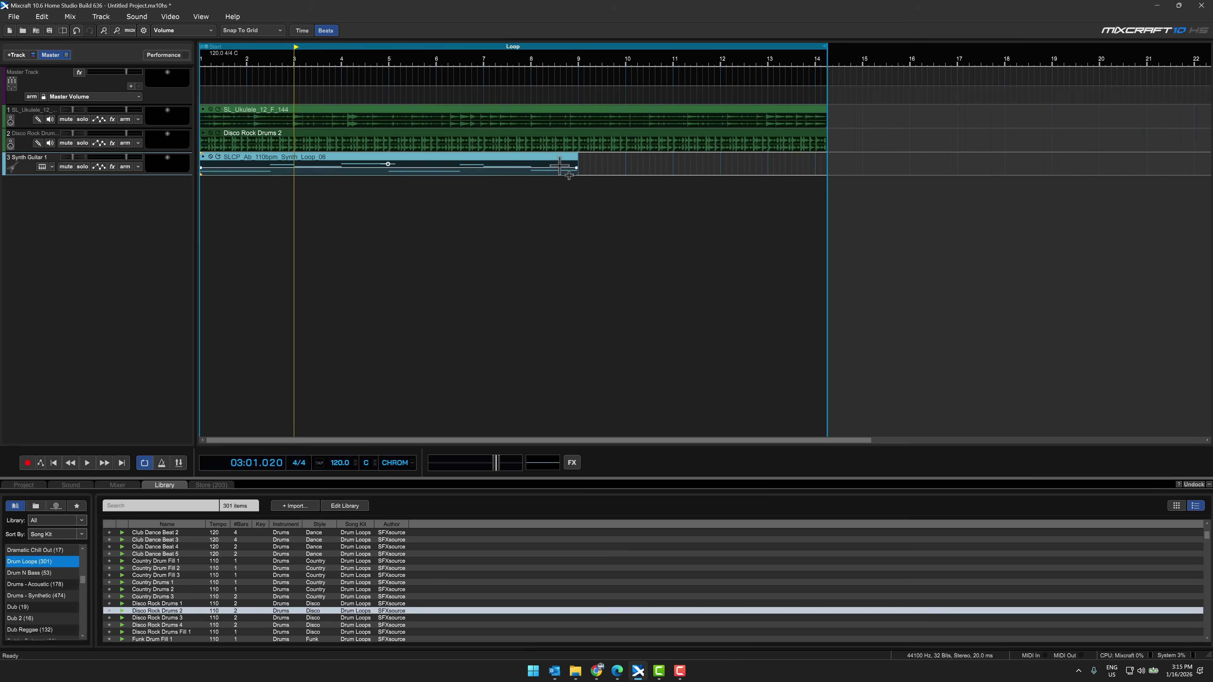
left_click_drag(574, 159, 825, 157)
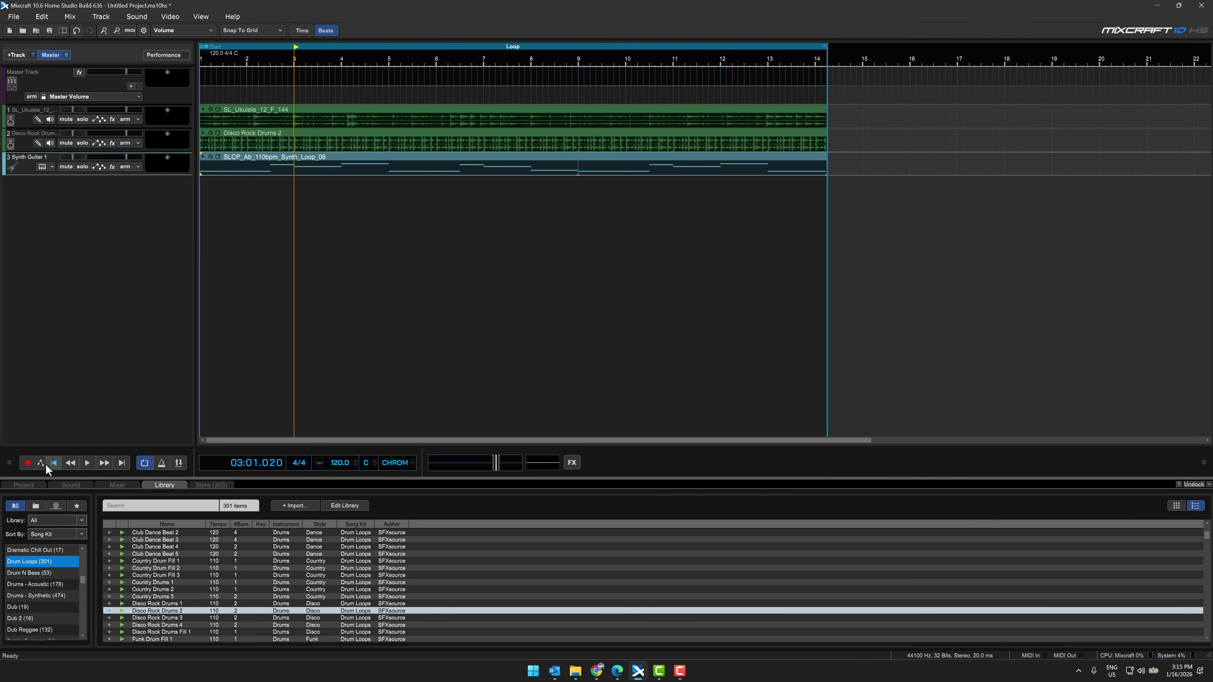
Play the project from the start, then solo track 3 (Synth Guitar 1) and replay it alone
left_click(58, 463)
left_click(87, 465)
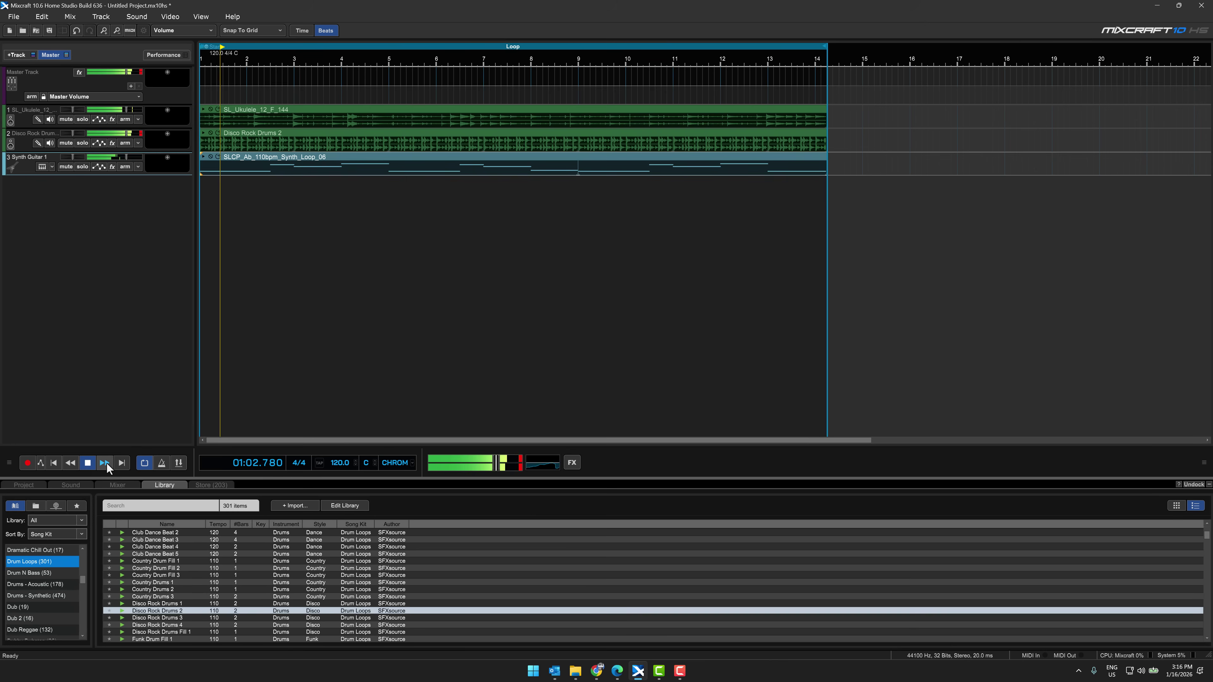
left_click(87, 463)
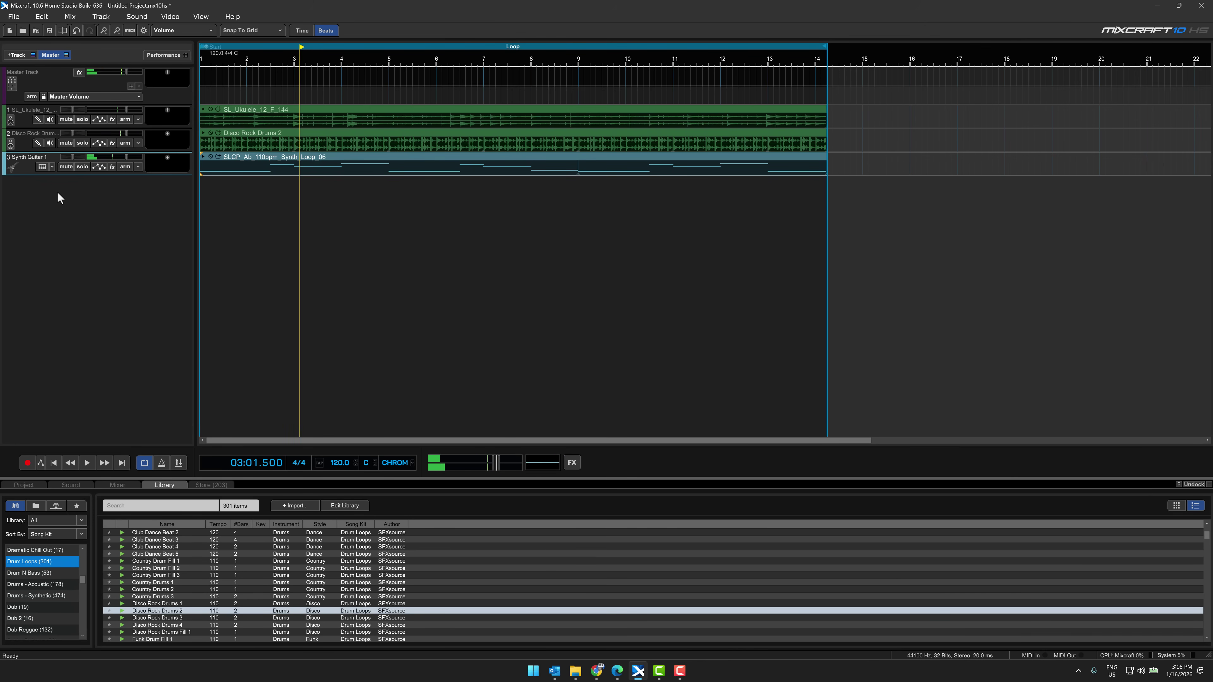
left_click(80, 167)
left_click(53, 462)
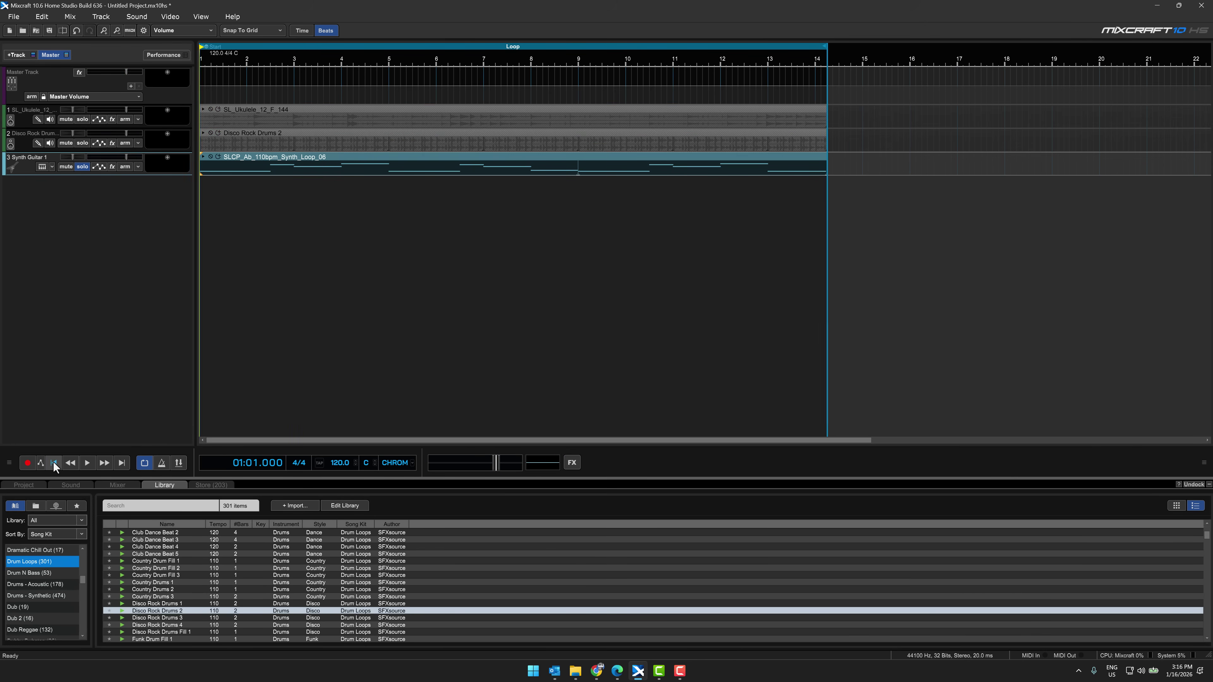
left_click(94, 463)
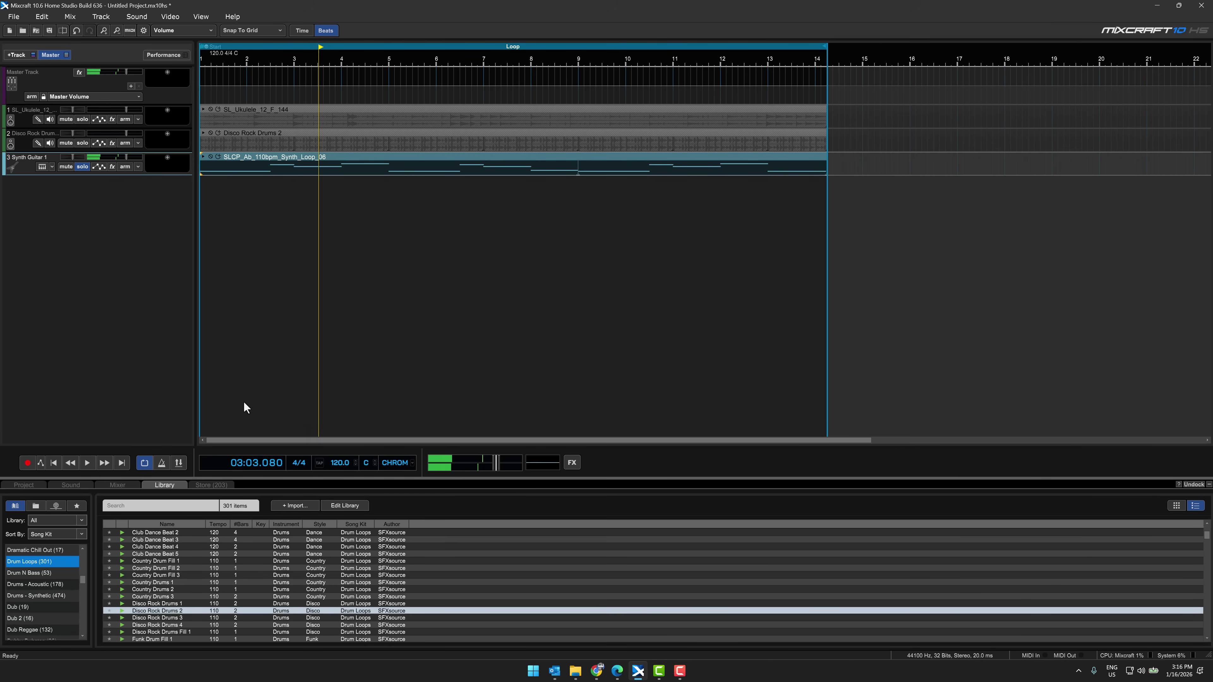
Drag SL_CP_Synth_D_100bpm_15.mid into the project as track 4 and trim its clip back to bar 14
key("alt+Tab")
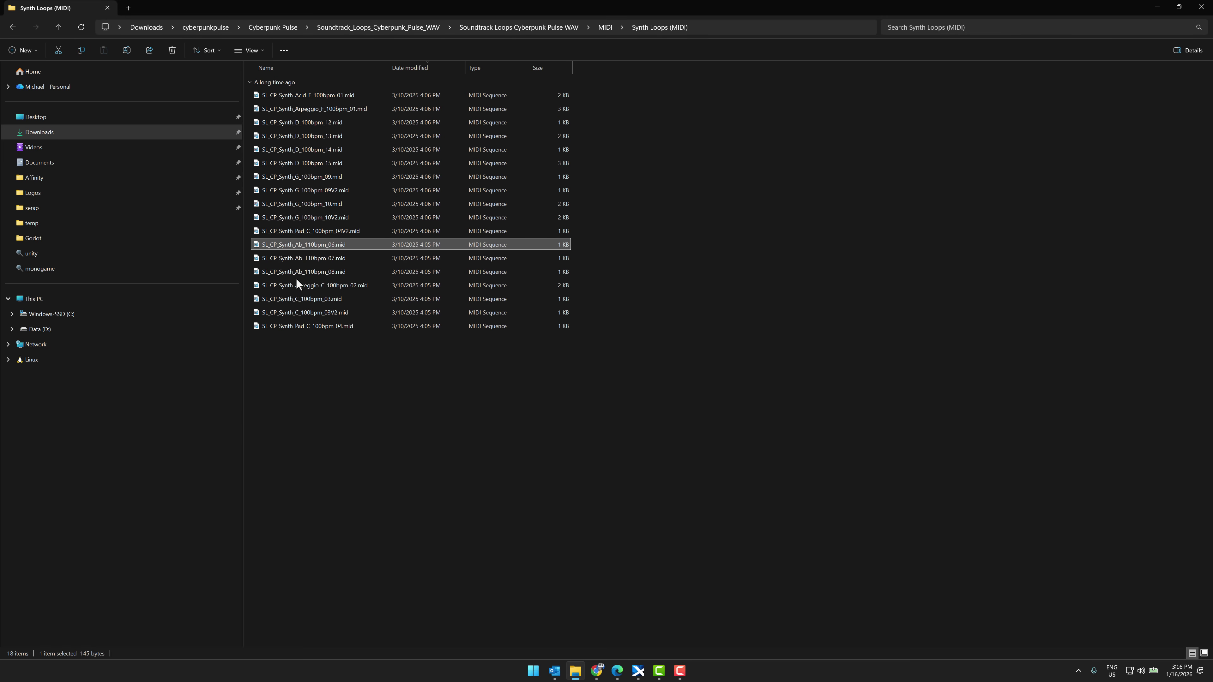
left_click(316, 163)
key("alt+Tab")
left_click_drag(315, 163, 228, 265)
key("alt+Tab")
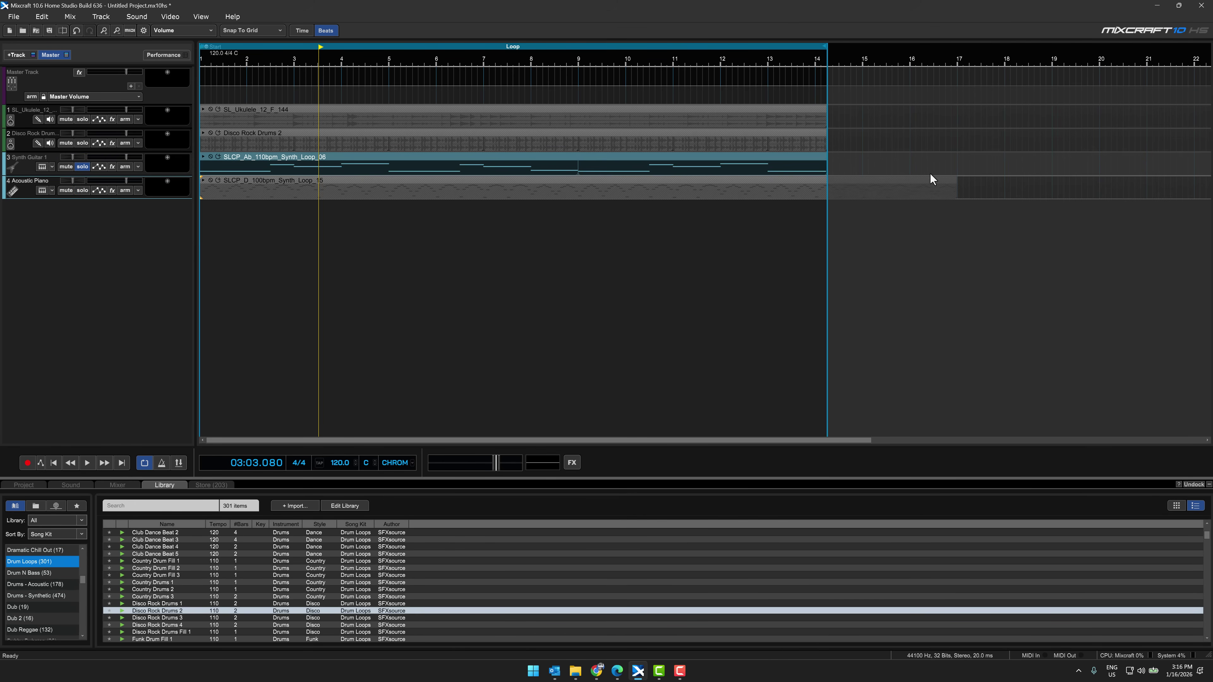
left_click_drag(961, 187, 827, 186)
left_click(278, 213)
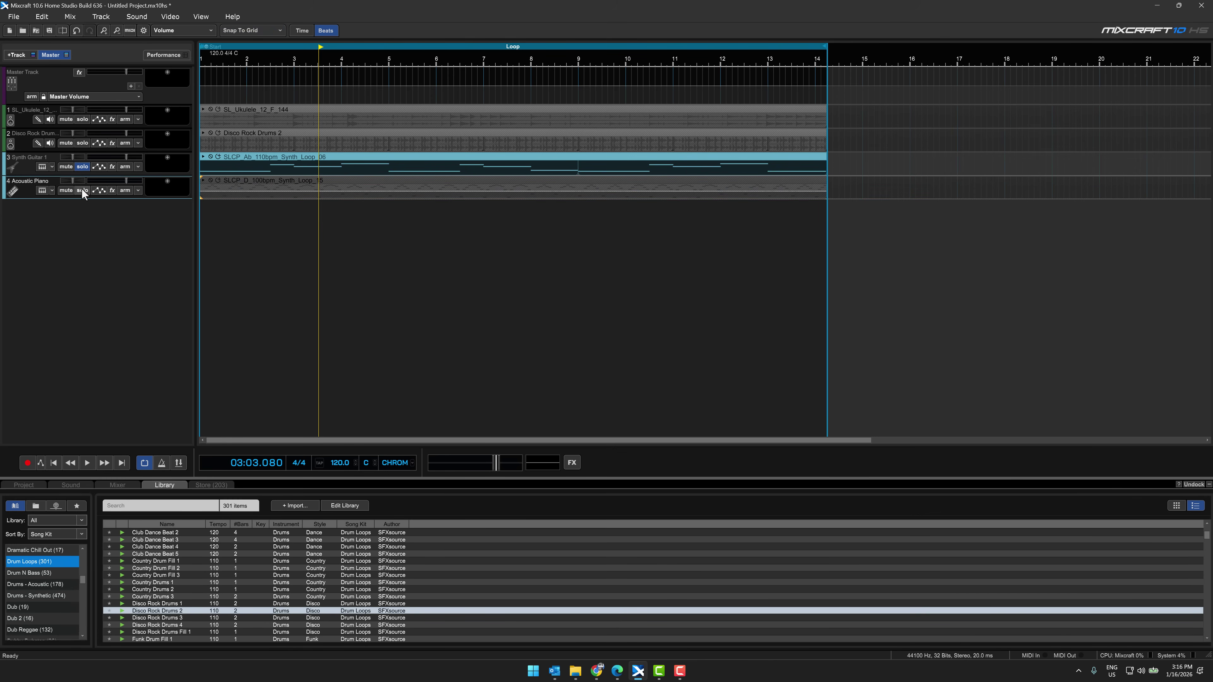
Search 'synth' and set track 4's instrument to the Strings 1 preset
left_click(41, 191)
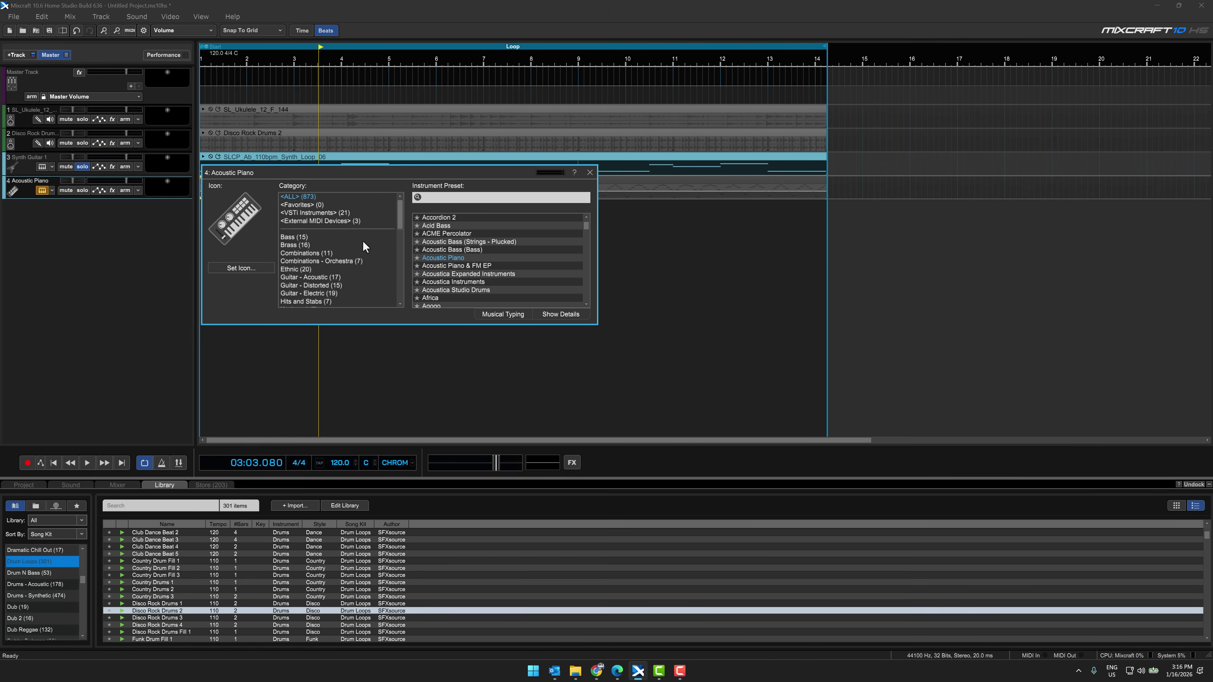
type("synth")
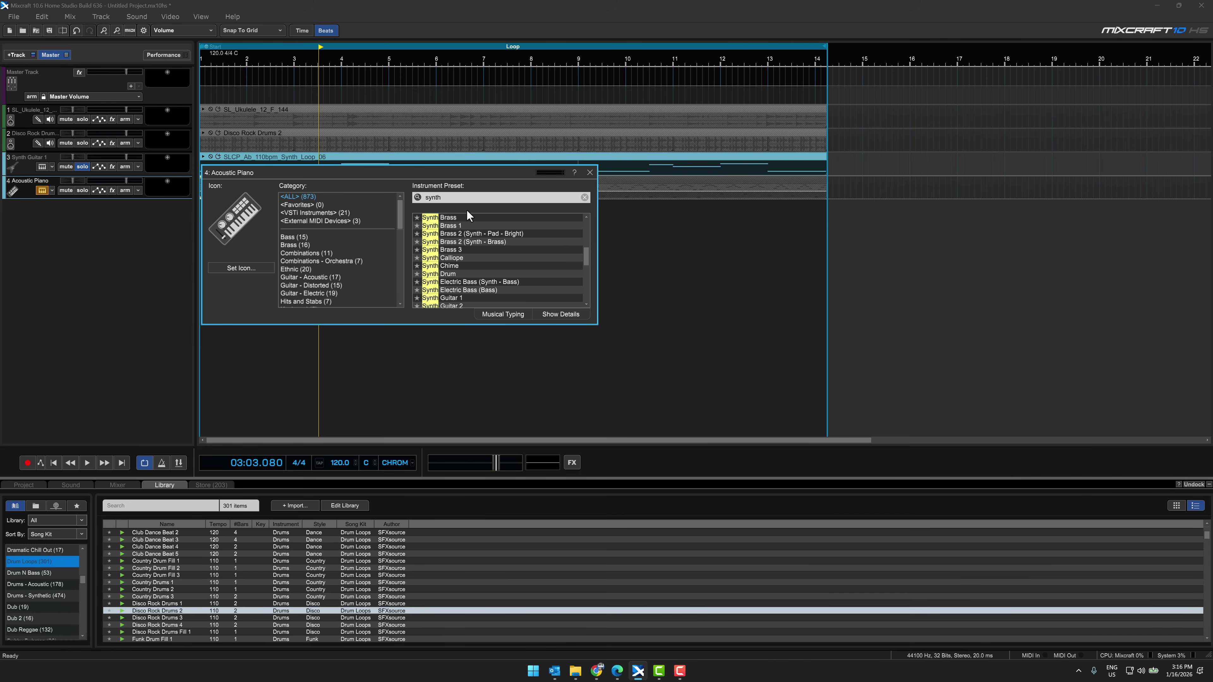
scroll(494, 276, "down", 3)
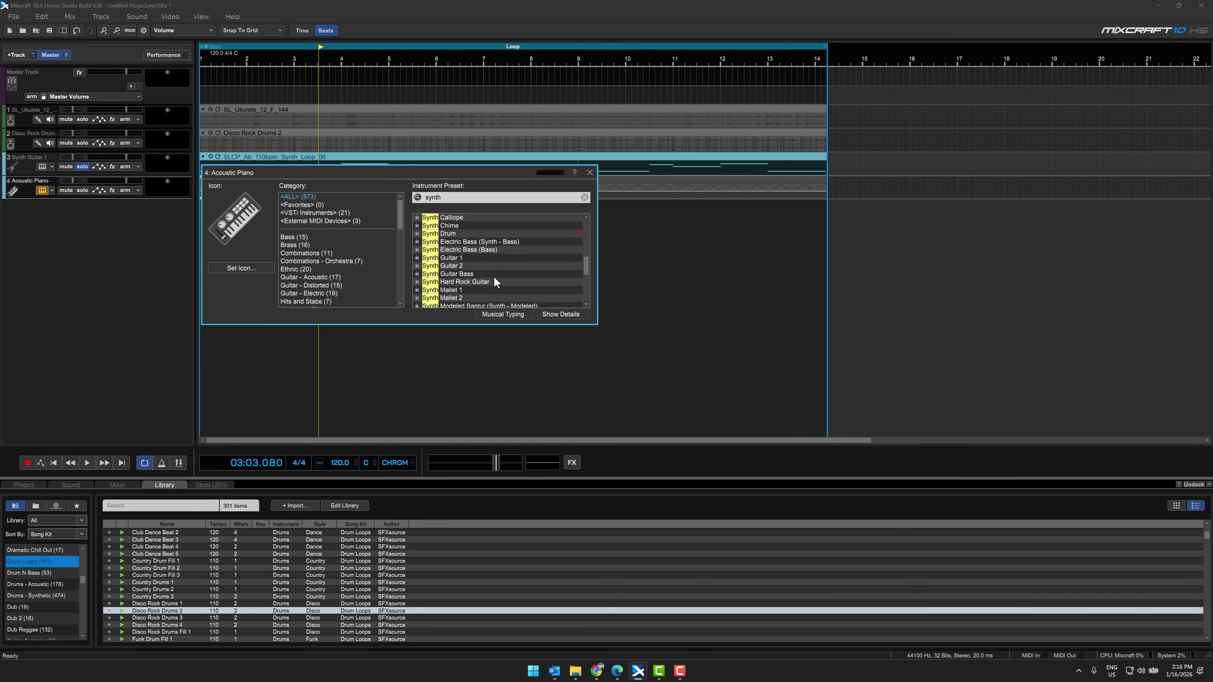
scroll(494, 276, "down", 3)
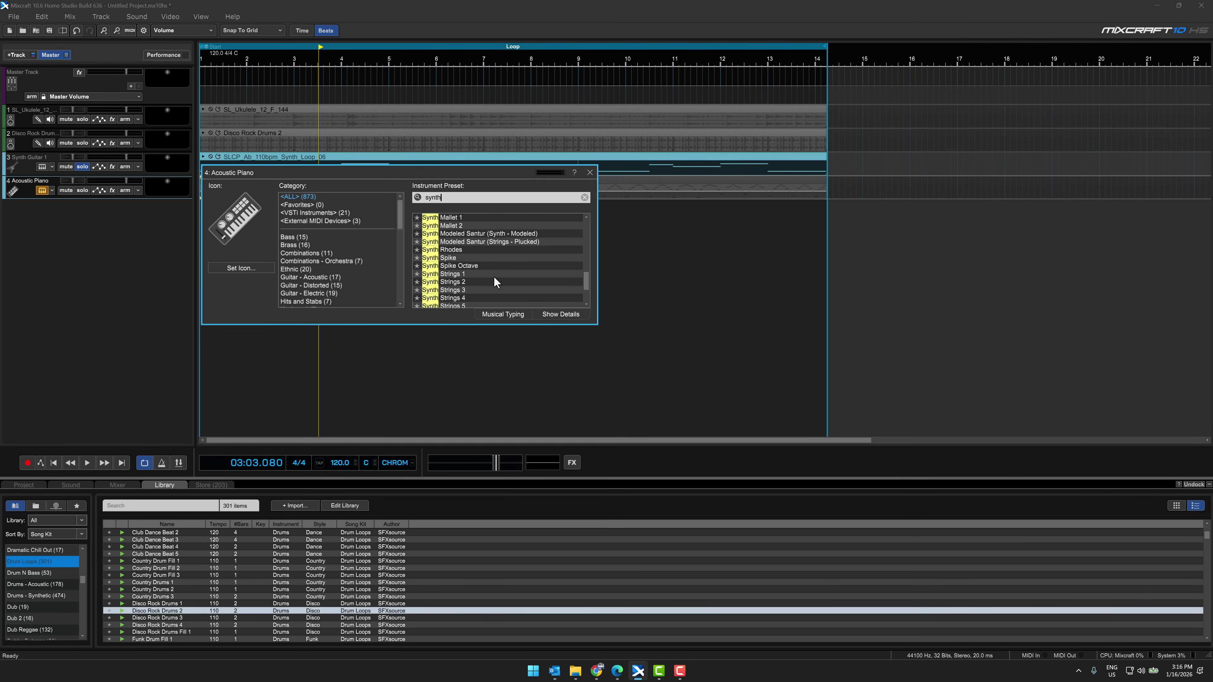
left_click(459, 250)
left_click(459, 258)
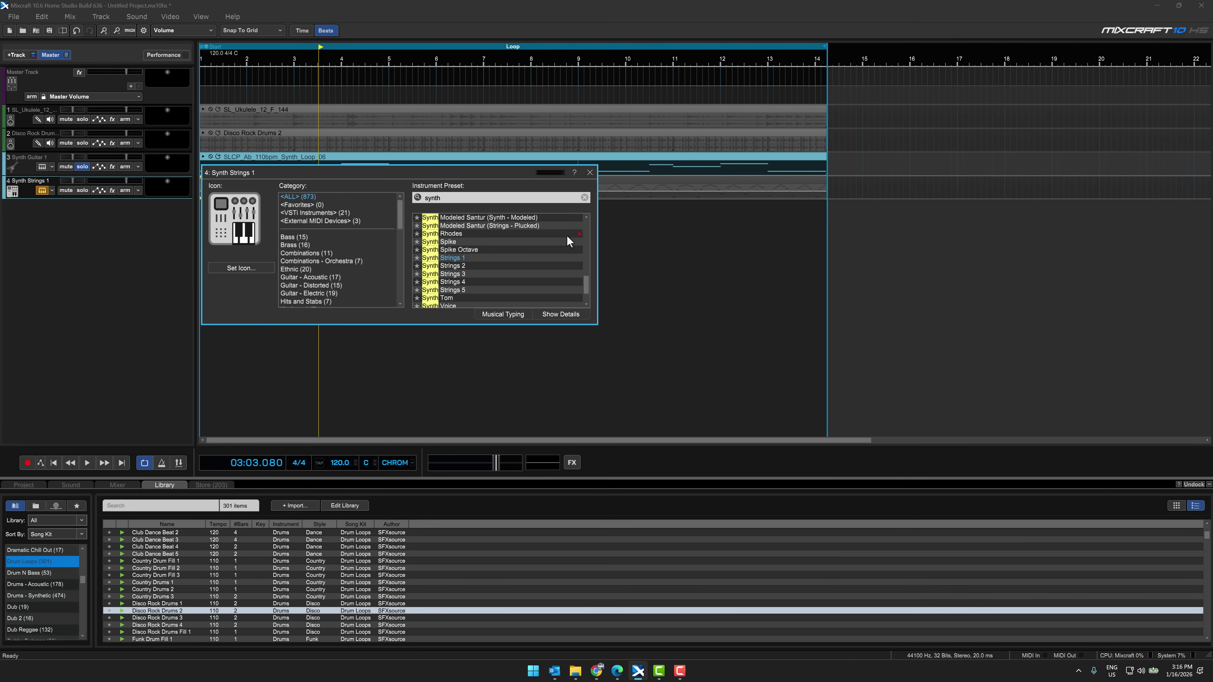
left_click(590, 173)
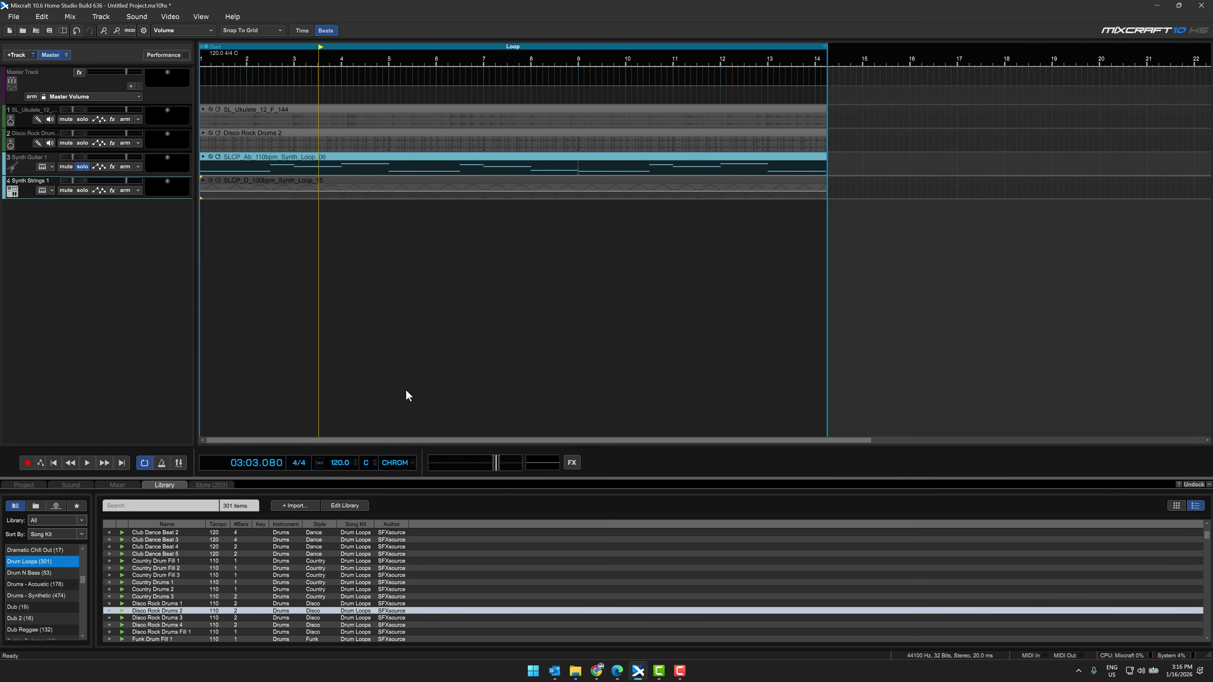
Audition track 4 soloed instead of track 3, then clear the solo and play all tracks from the start
left_click(60, 458)
left_click(89, 462)
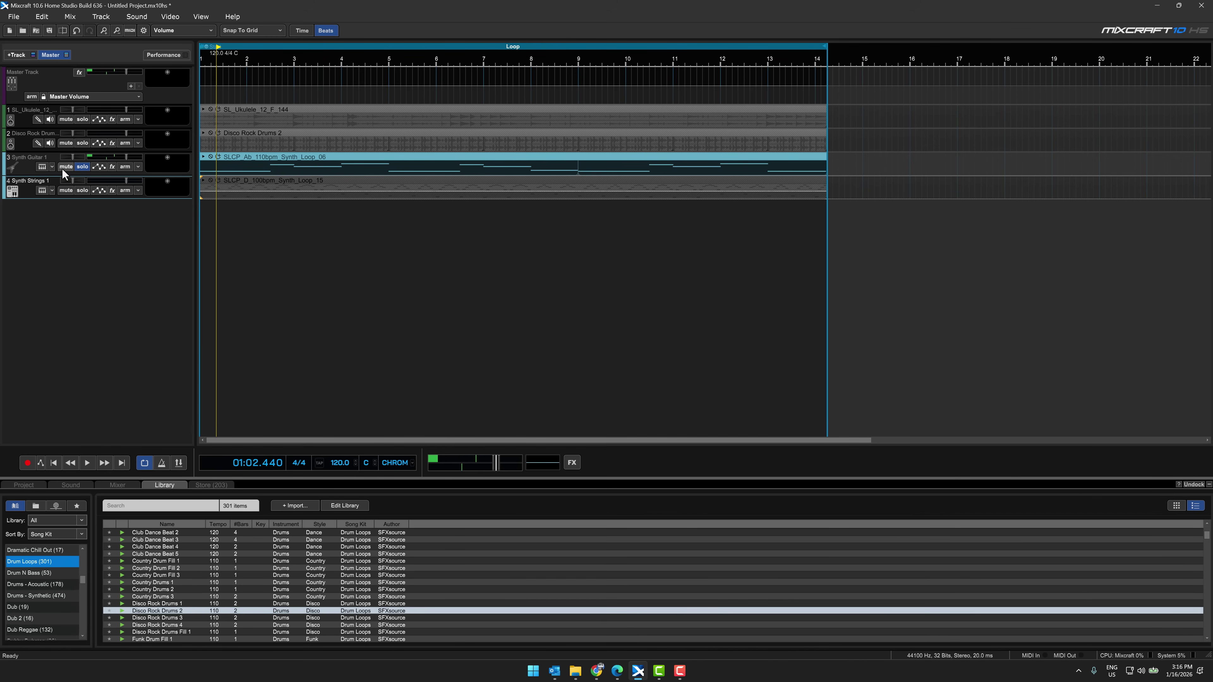
left_click(81, 166)
left_click(82, 190)
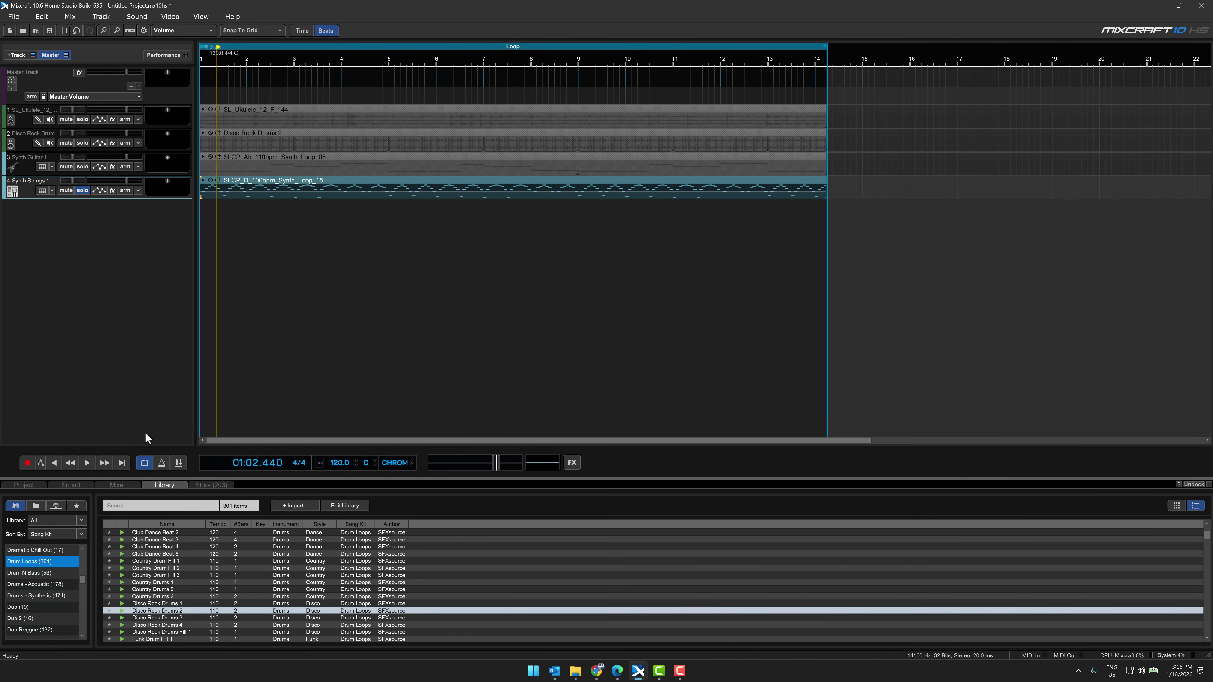
left_click(83, 464)
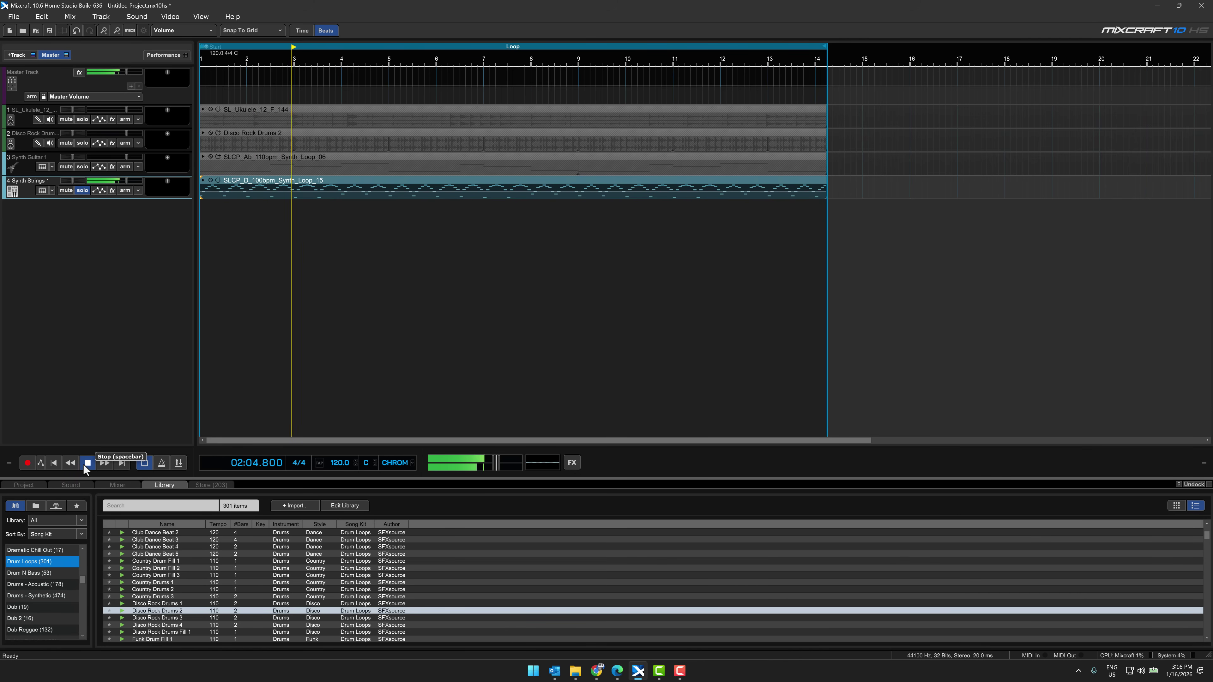
left_click(83, 464)
left_click(82, 190)
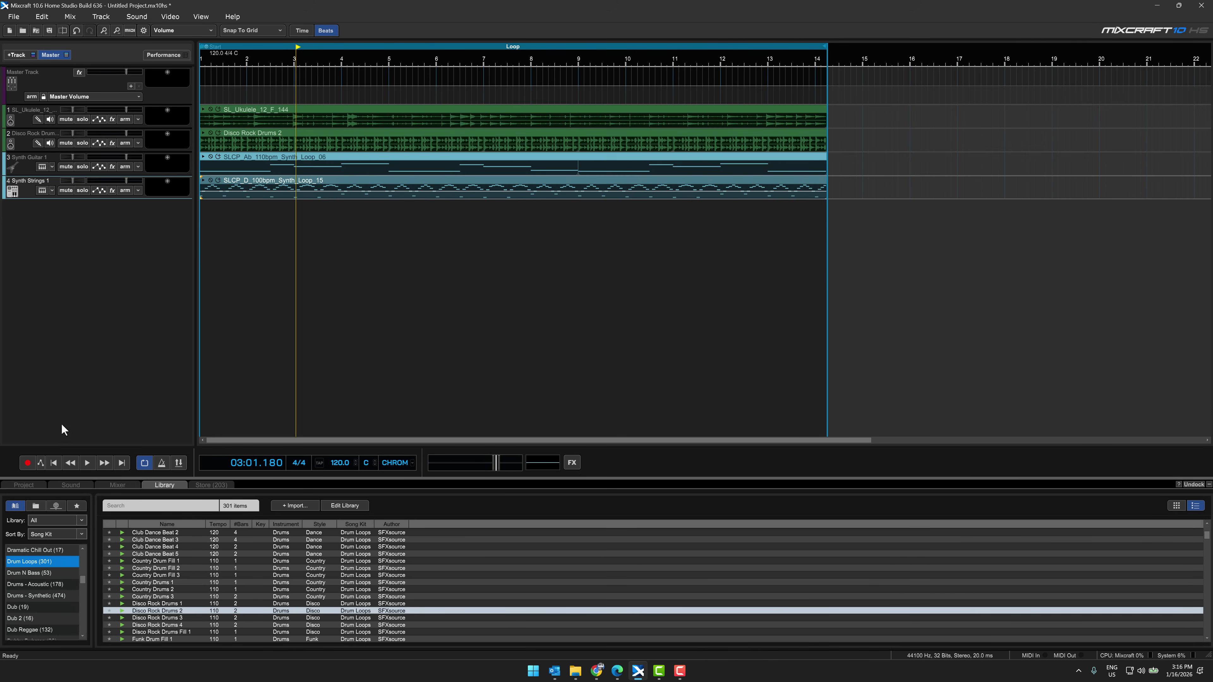
left_click(54, 463)
left_click(88, 462)
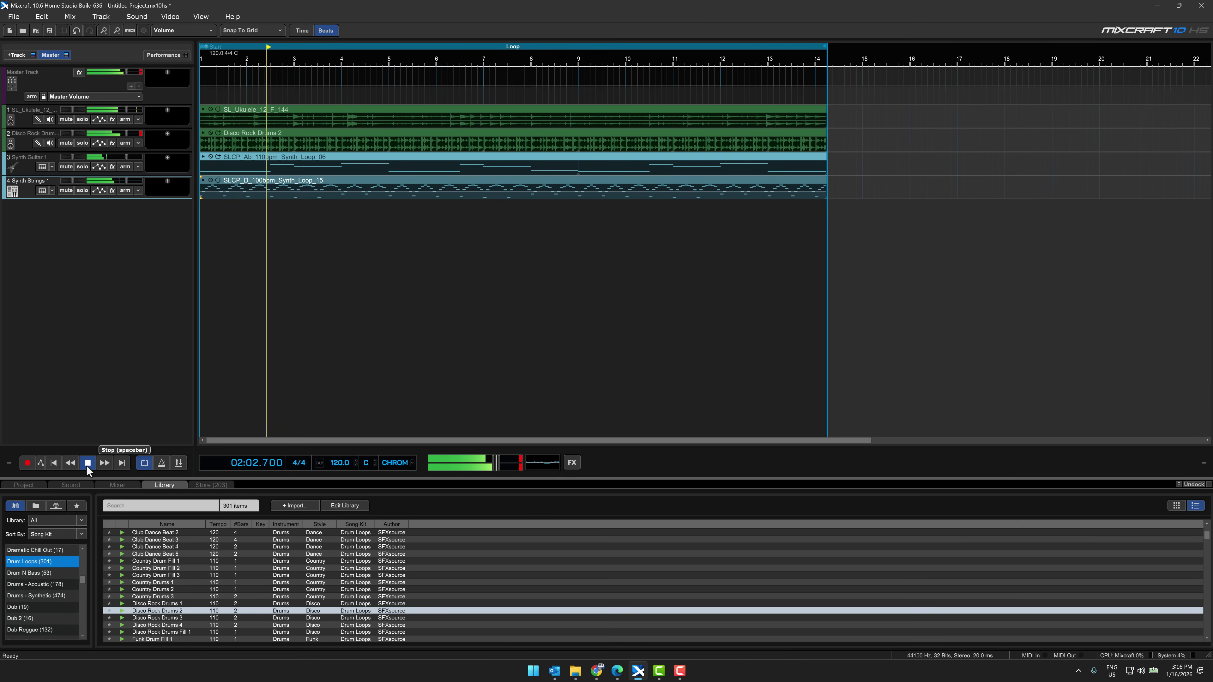
left_click(88, 463)
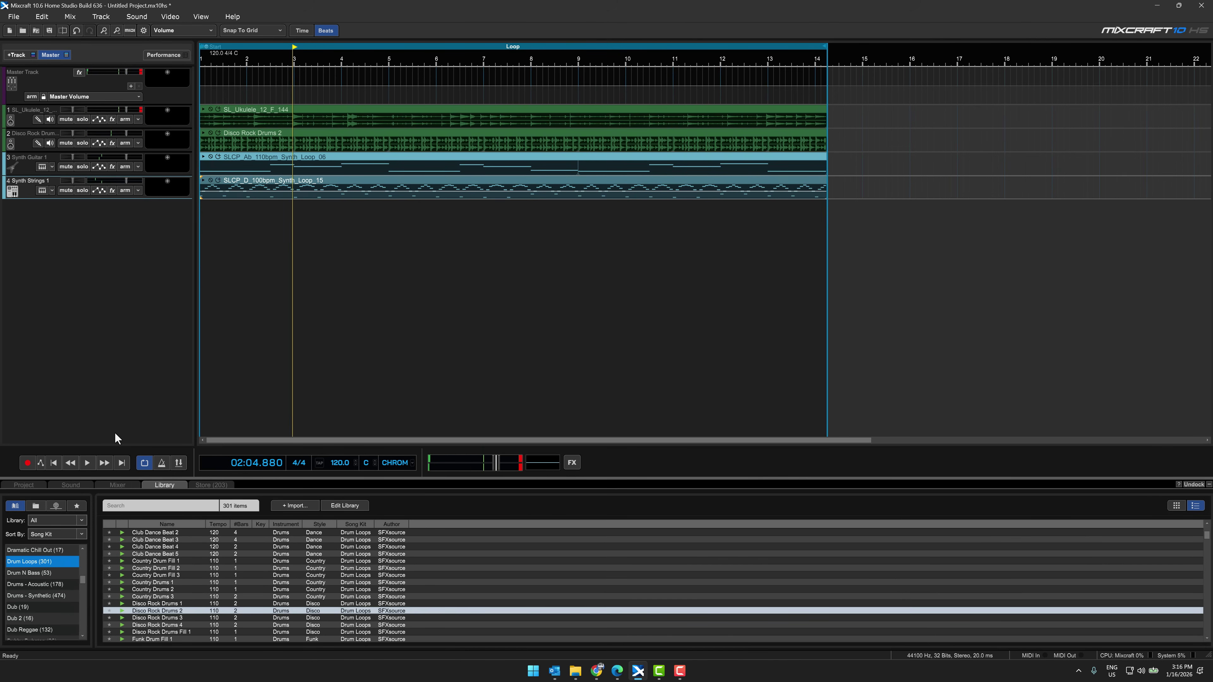
Show the mixer with the Disco Rock Drums 2 strip hidden
left_click(119, 485)
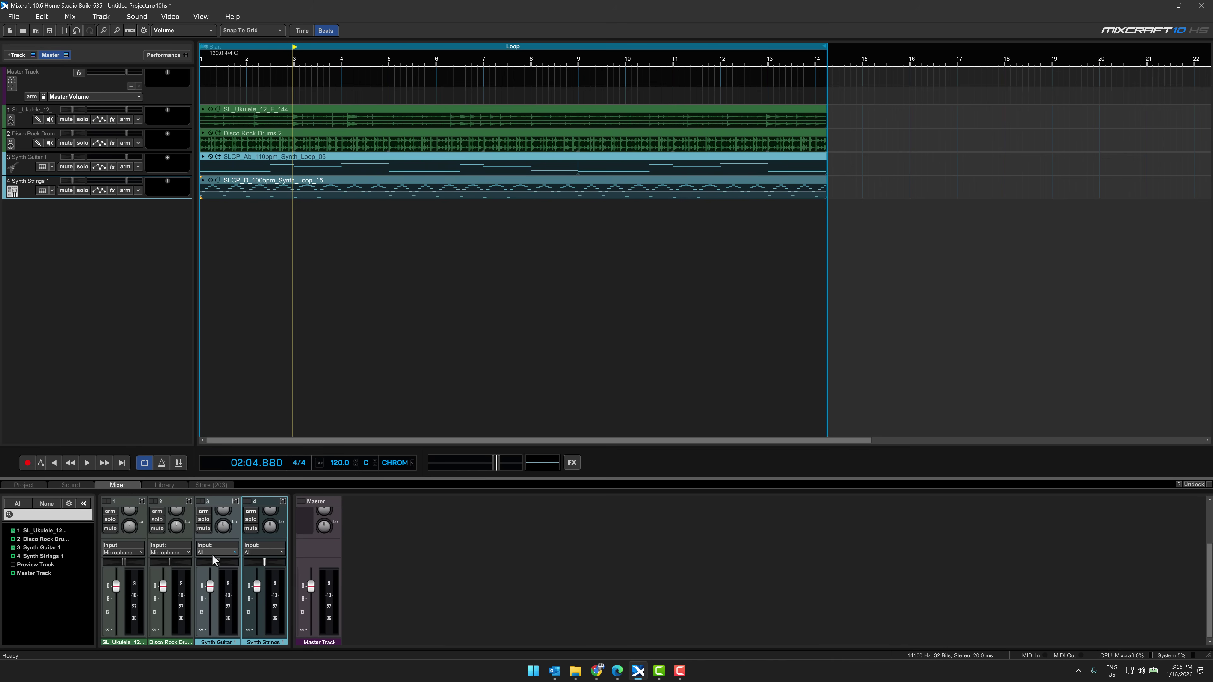
left_click(49, 541)
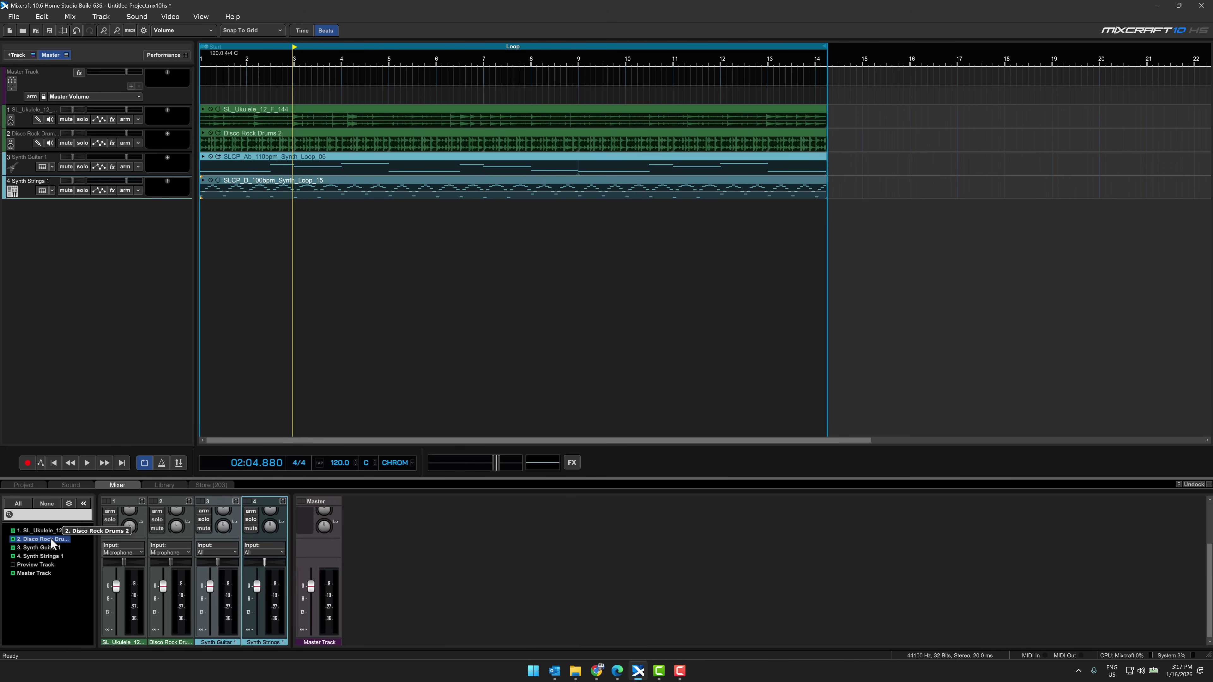
left_click(50, 538)
Lower the Synth Guitar 1 fader toward -12 dB and play the project from the start to check
left_click_drag(162, 577, 212, 602)
left_click(70, 463)
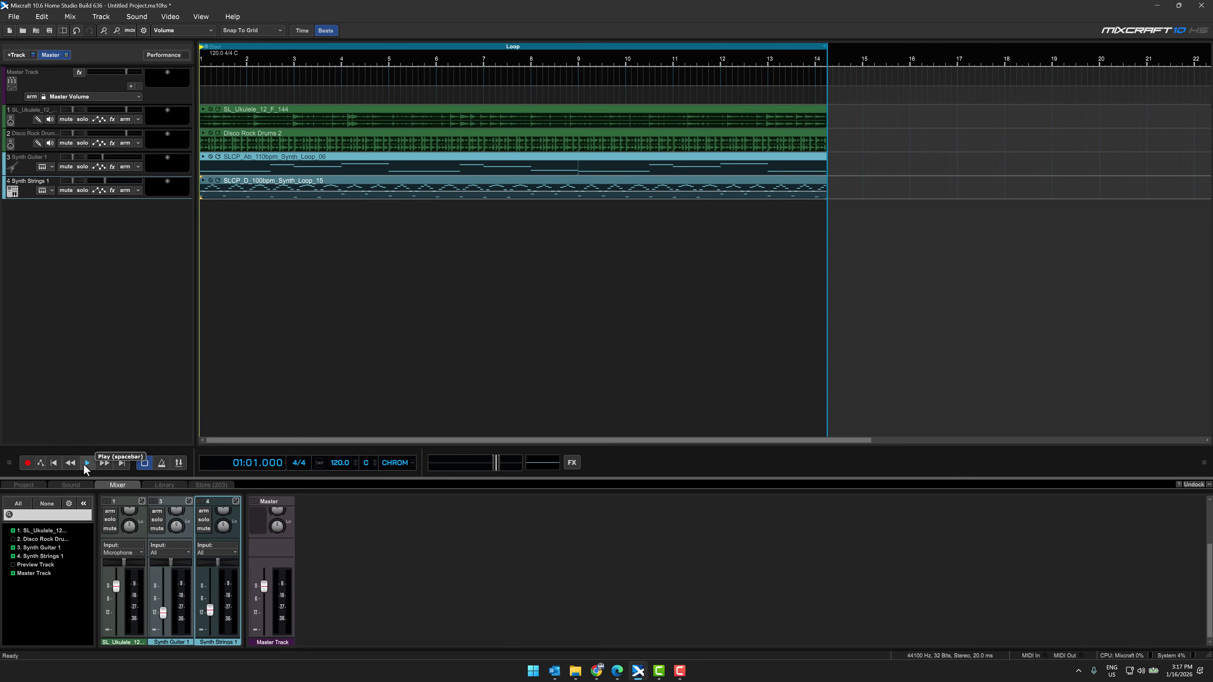
left_click(84, 463)
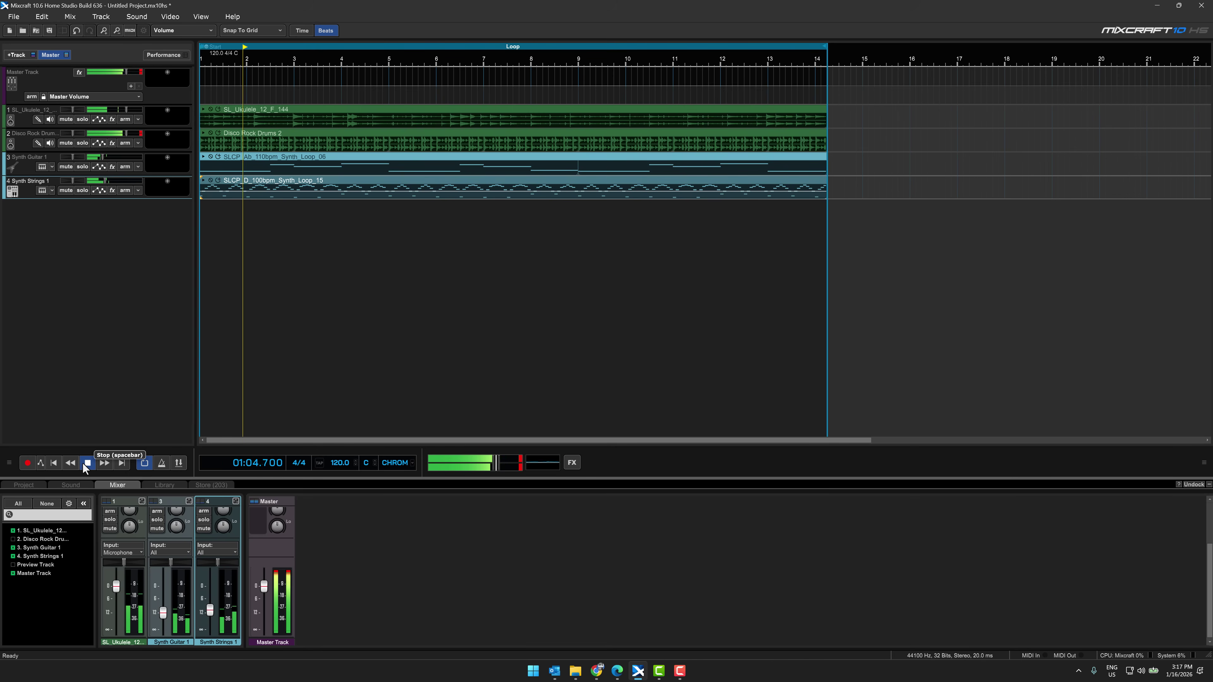
left_click(84, 462)
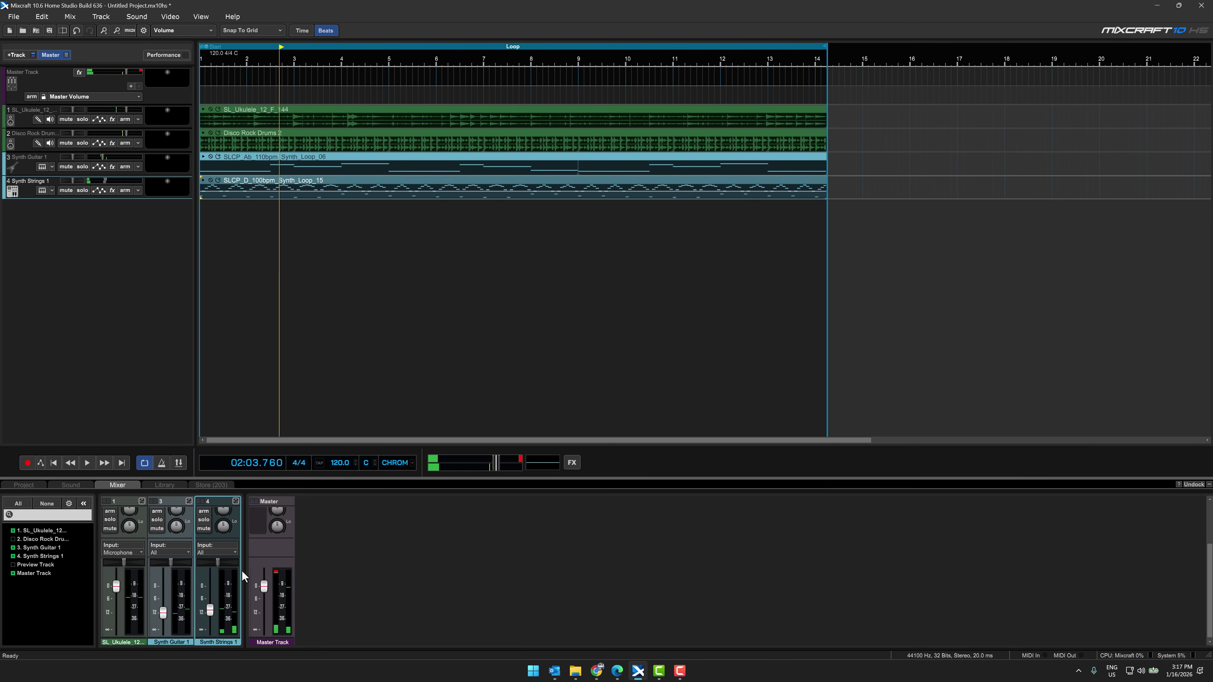
scroll(242, 570, "up", 3)
Add the Filtomika effect to the master channel, toggle its modulator tempo sync, and load the 90s DJ preset
left_click(271, 511)
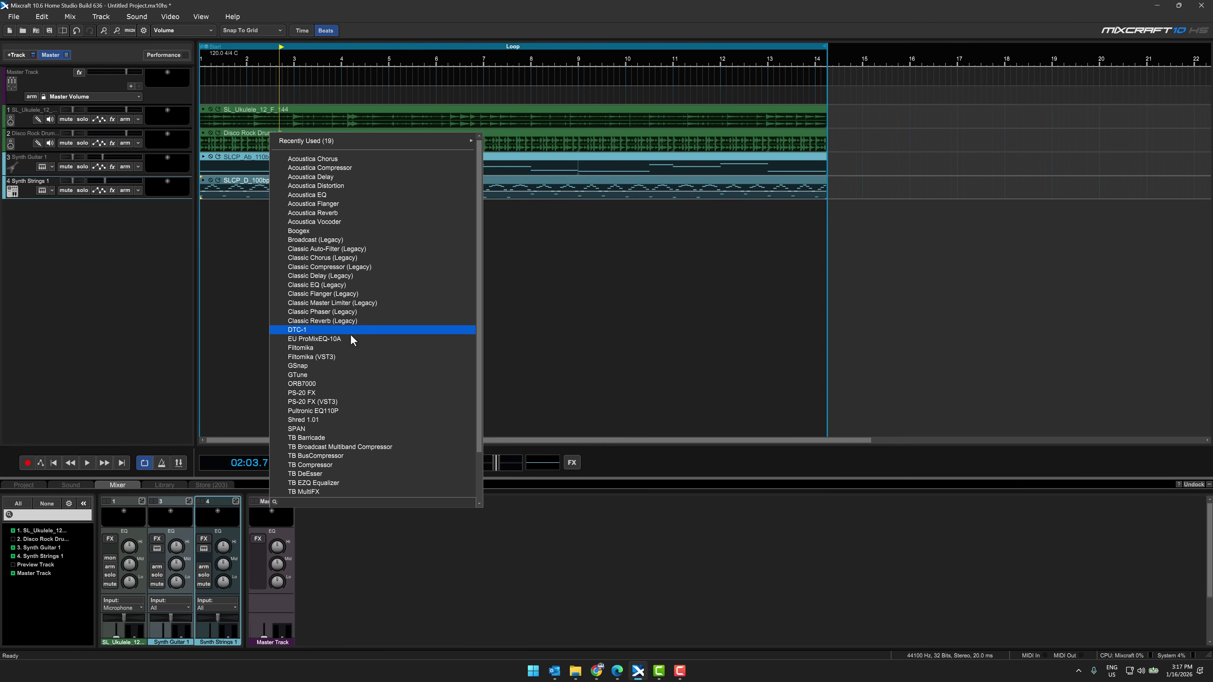
left_click(336, 348)
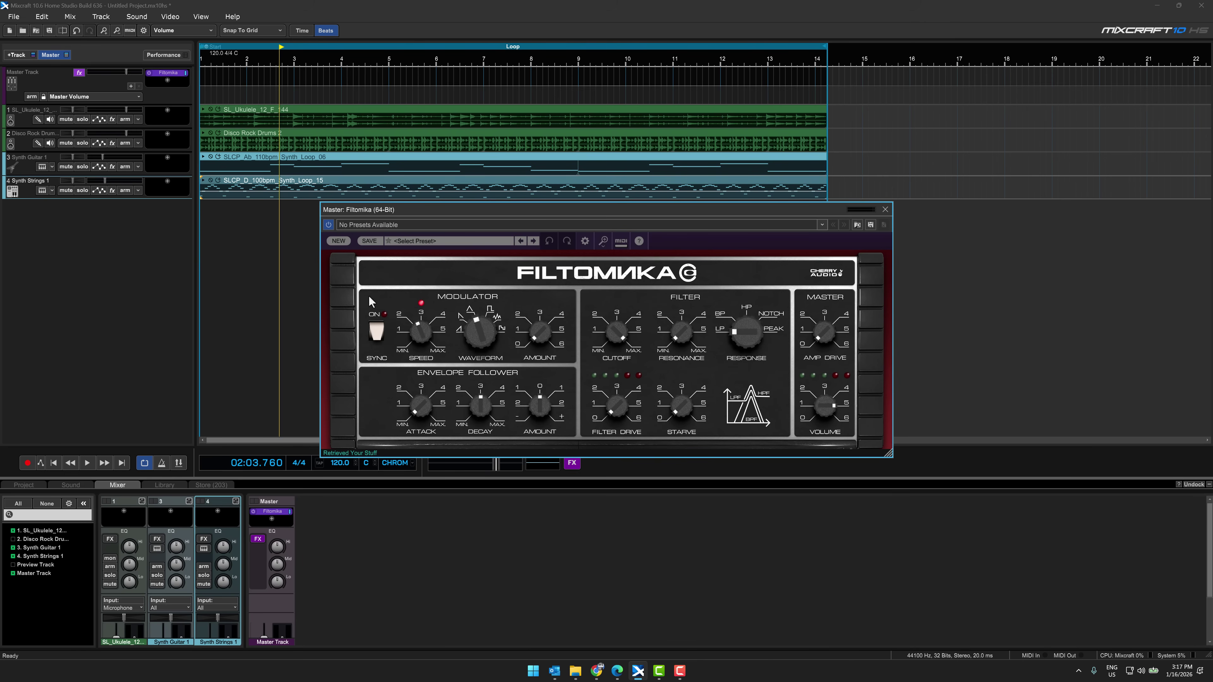
left_click(376, 331)
left_click(459, 240)
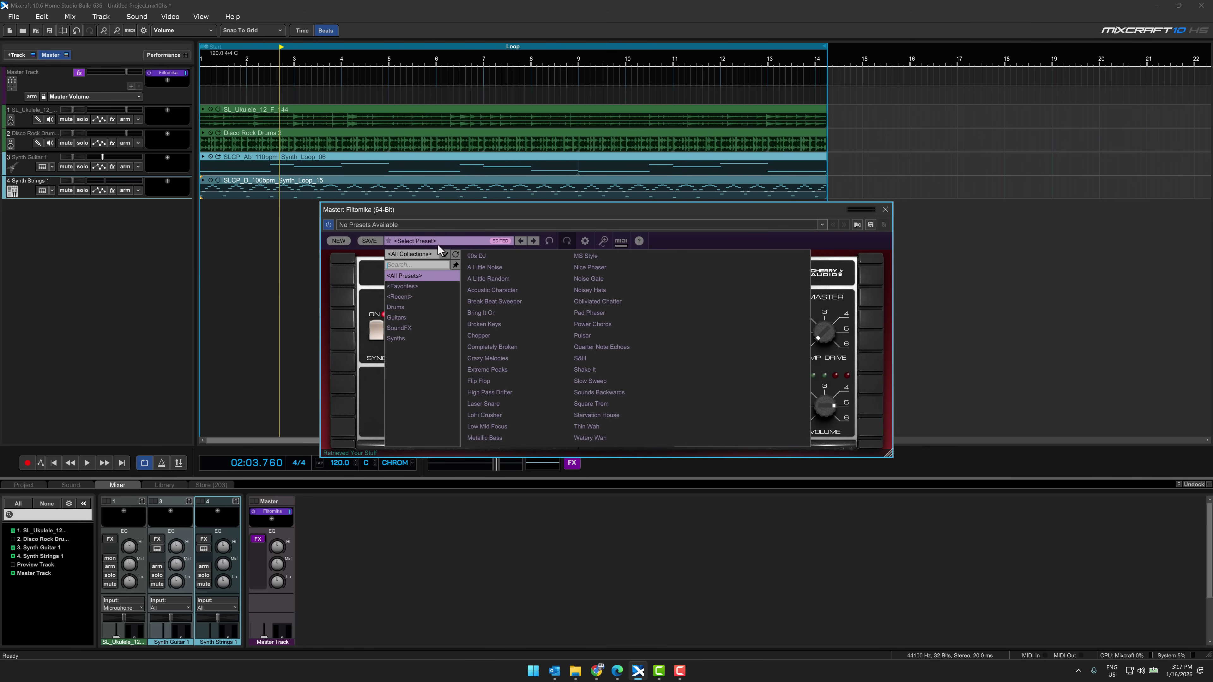
left_click(530, 256)
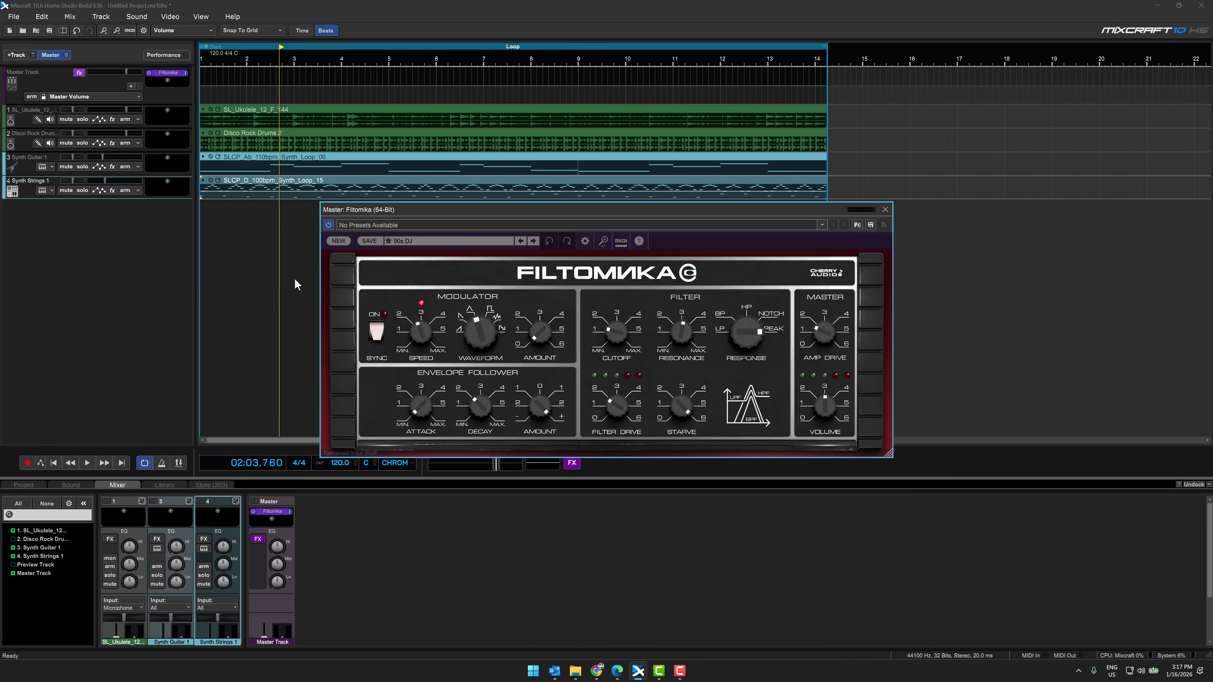
During playback, try Filtomika's Acoustic Character and Chopper presets, settling on S&H
left_click(87, 462)
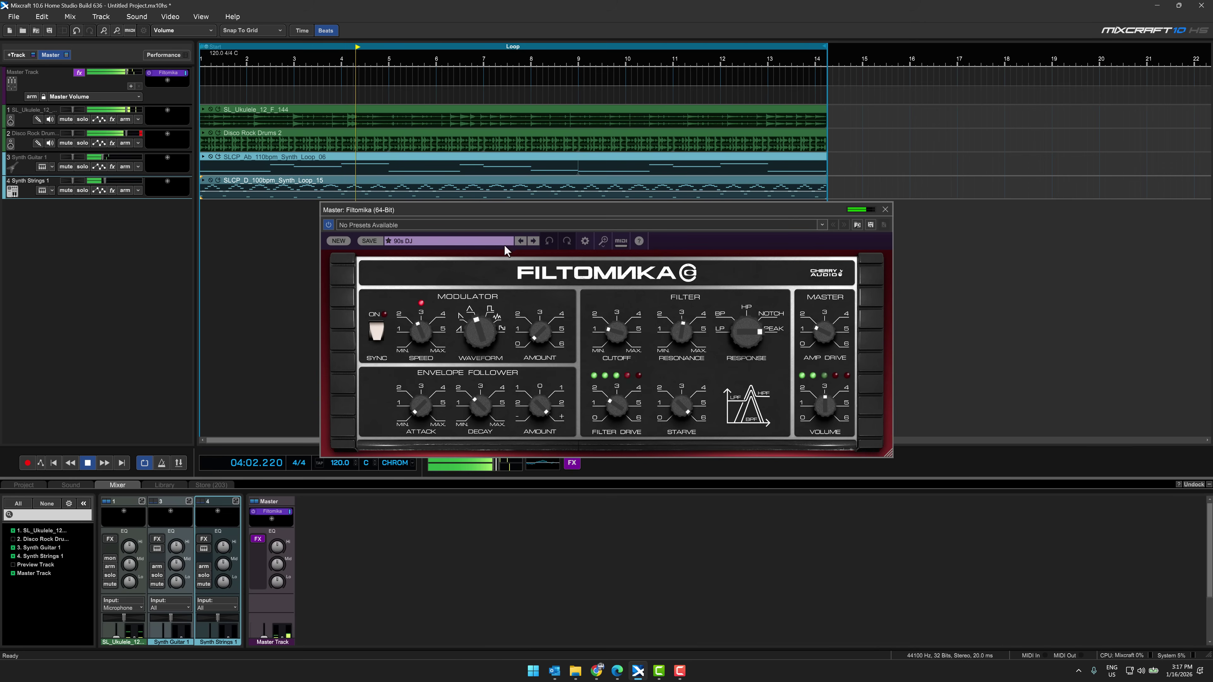
left_click(484, 242)
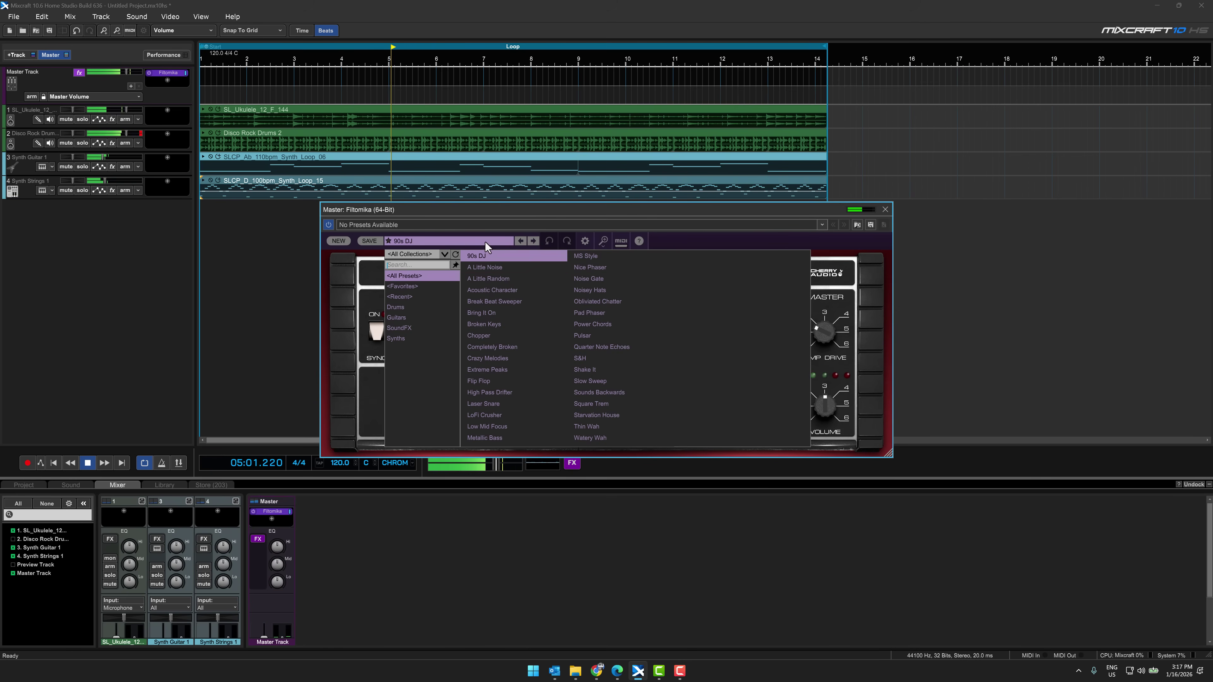
left_click(486, 289)
left_click(454, 241)
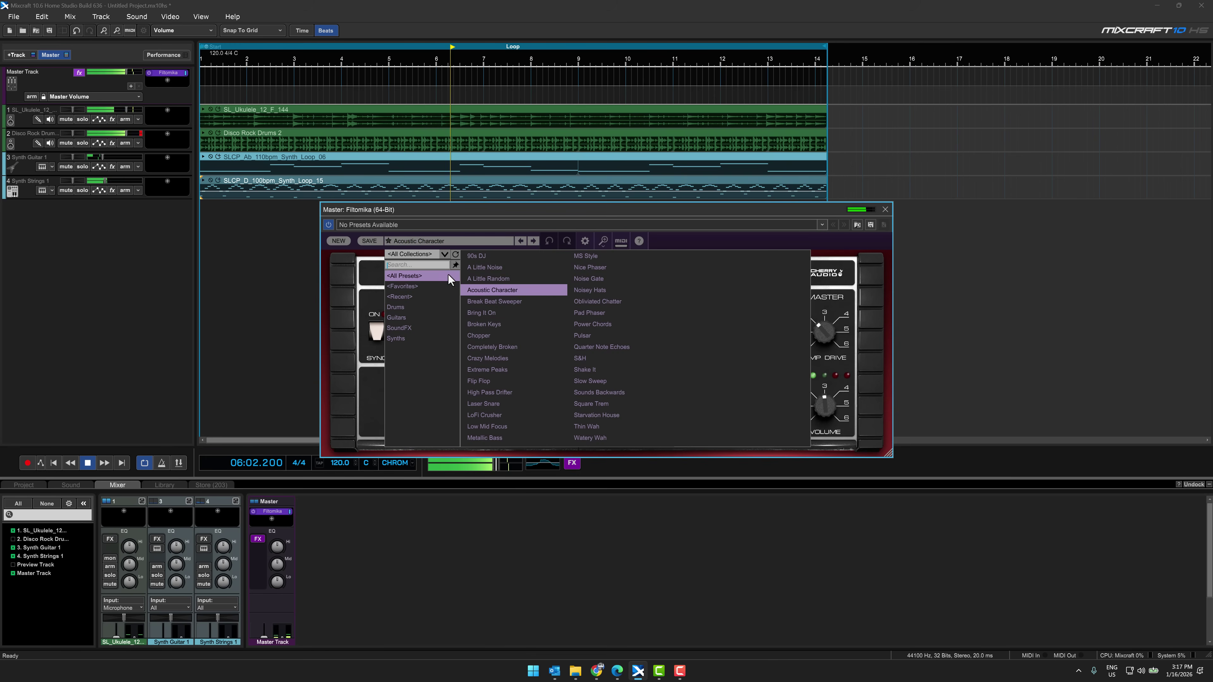
left_click(486, 335)
left_click(469, 243)
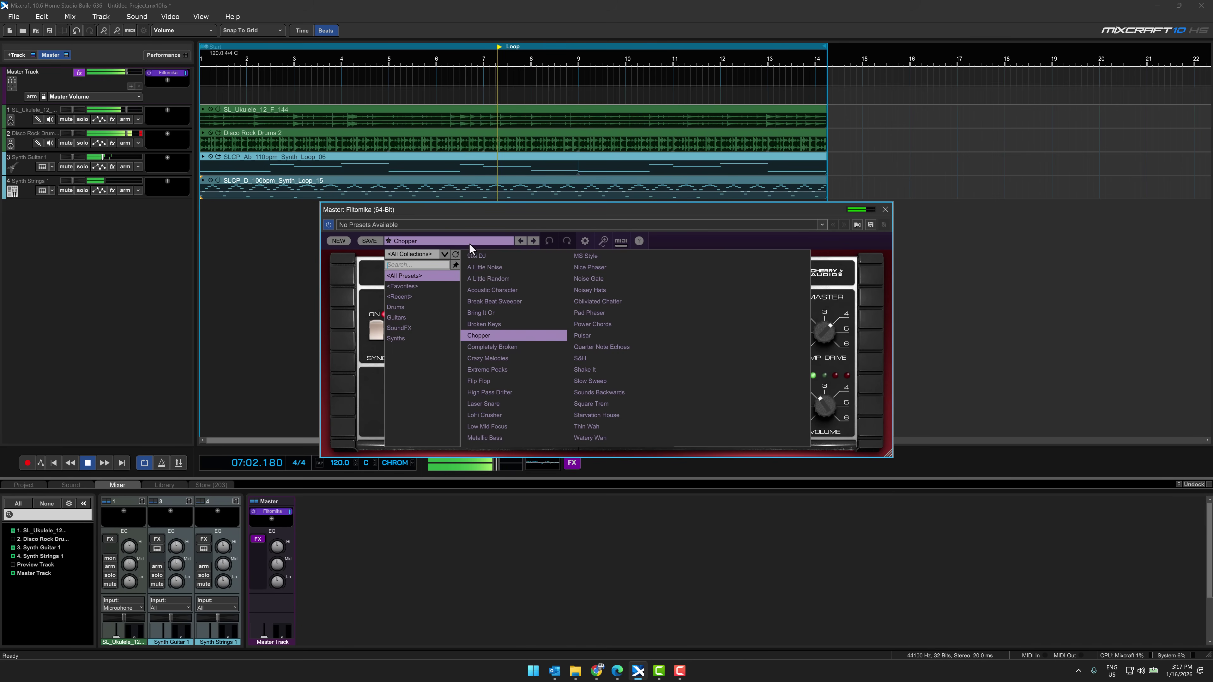
left_click(577, 356)
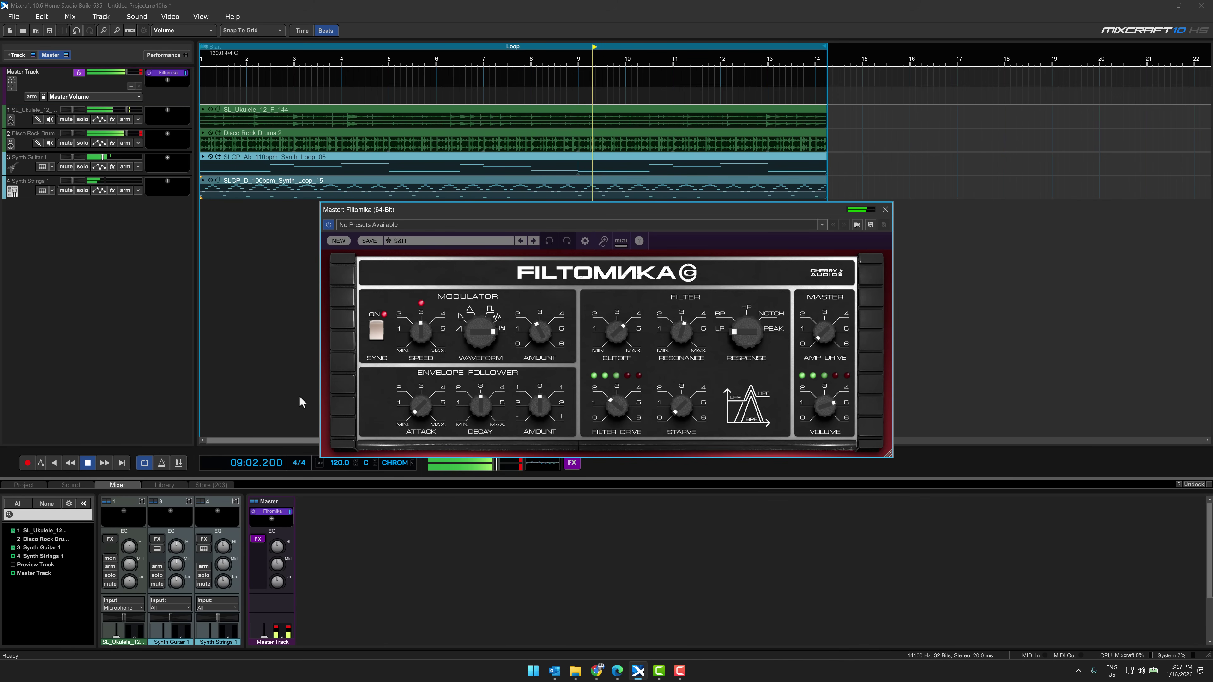
Close the Filtomika window, stop and rewind the song, and scroll the library's Drum Loops list
left_click(887, 212)
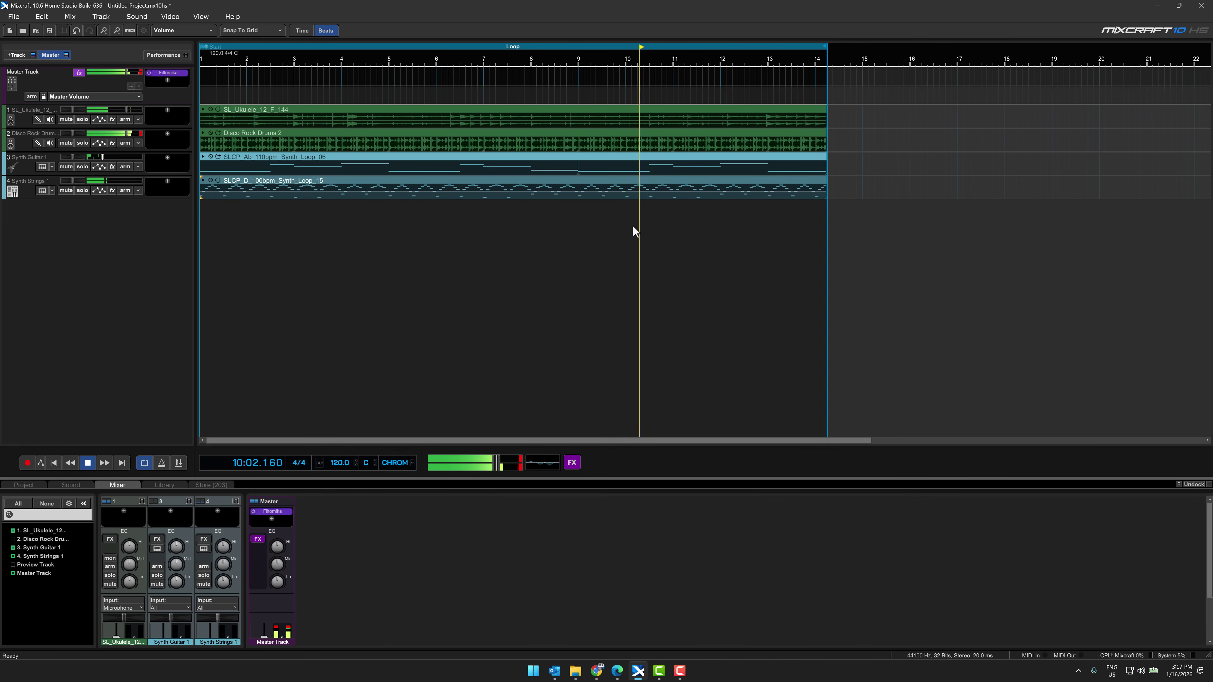
left_click(90, 463)
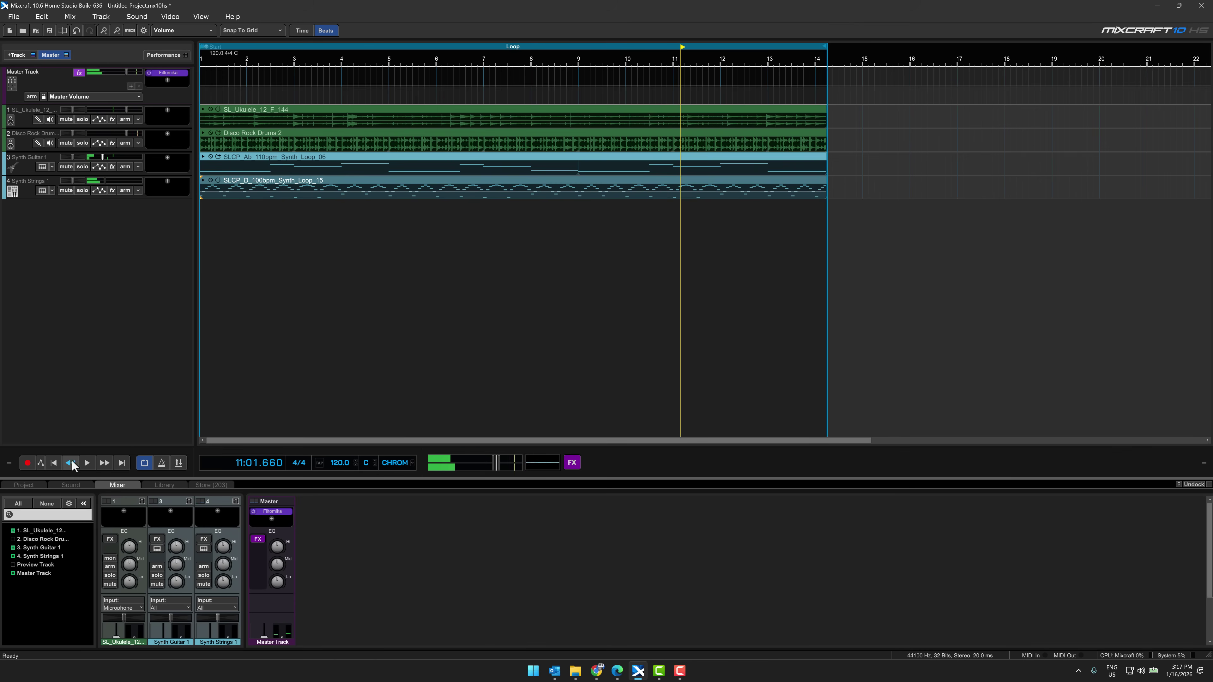
left_click(54, 463)
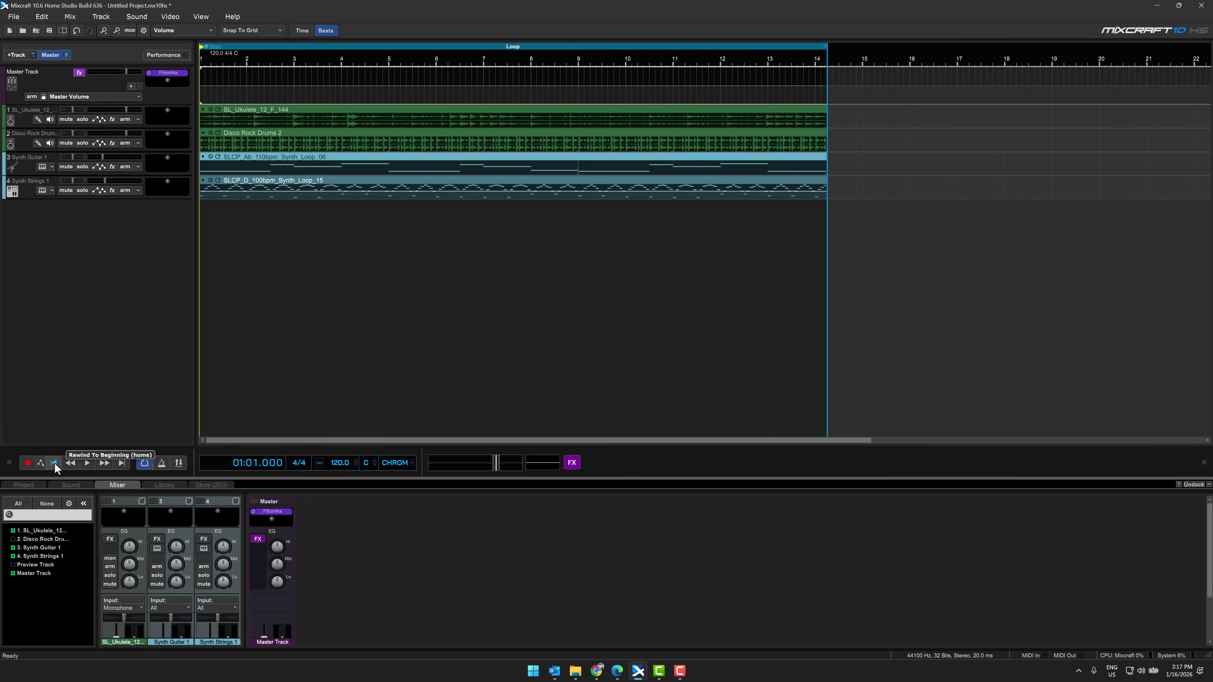
left_click(167, 484)
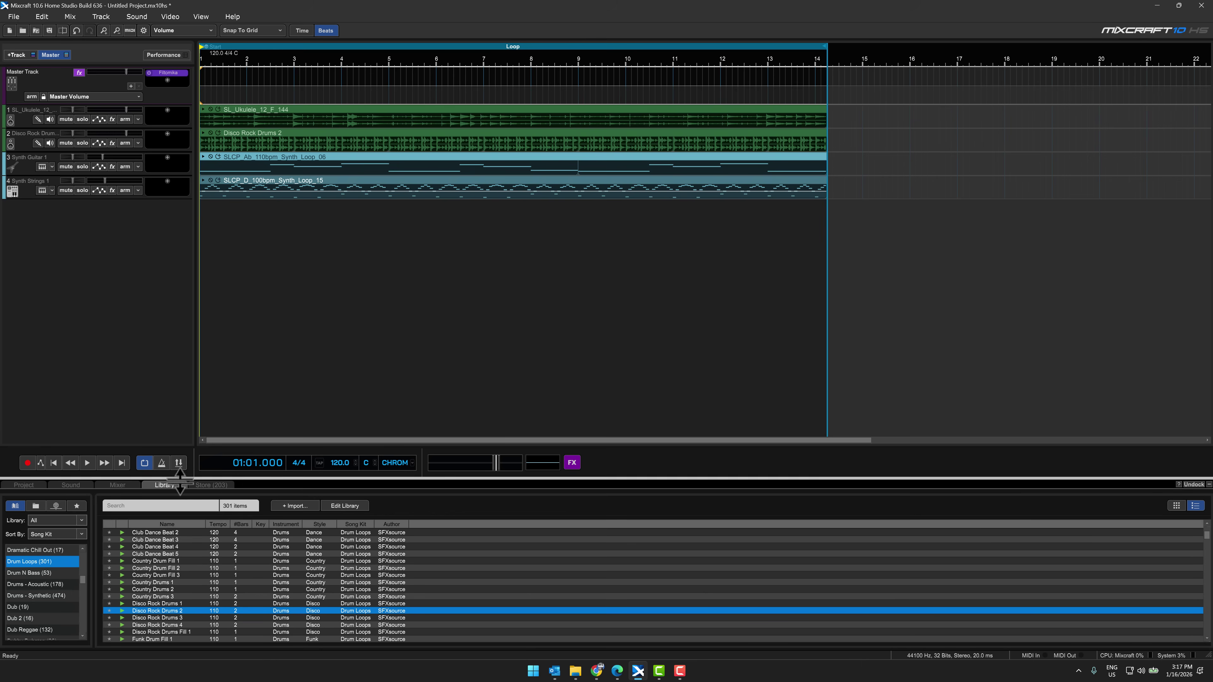
scroll(215, 562, "down", 2)
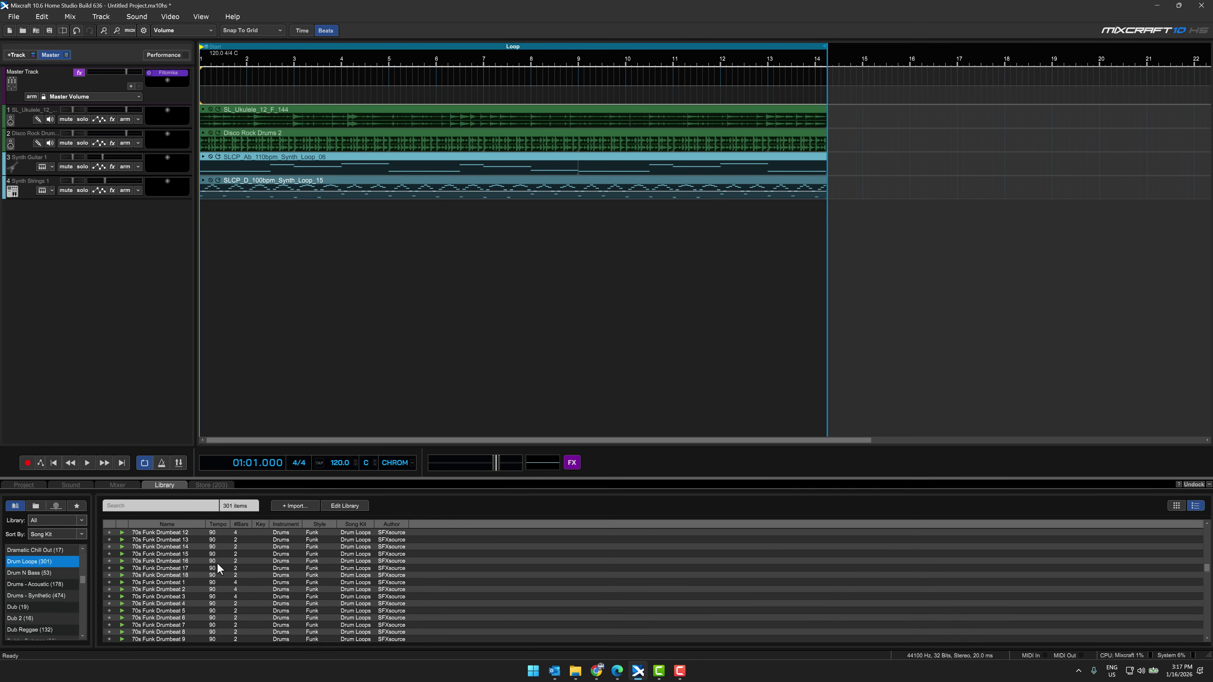
scroll(220, 562, "down", 1)
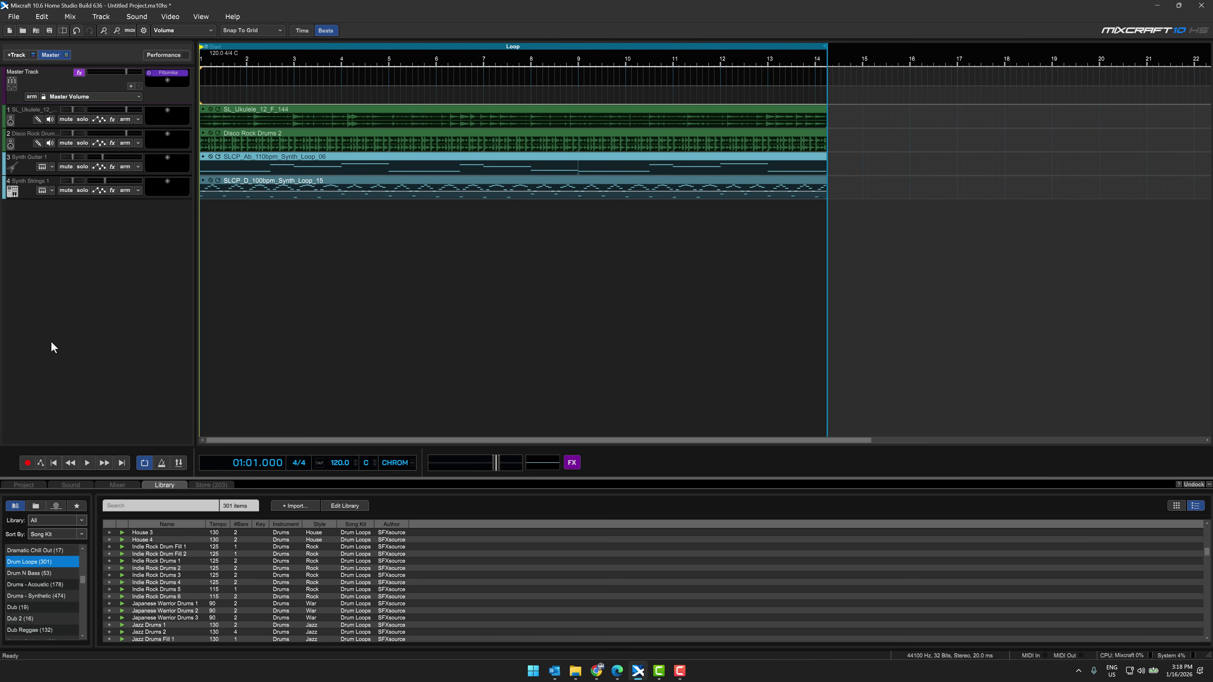
Add a new instrument track and filter its instrument list to VSTi Instruments to reach Harmonia
right_click(57, 223)
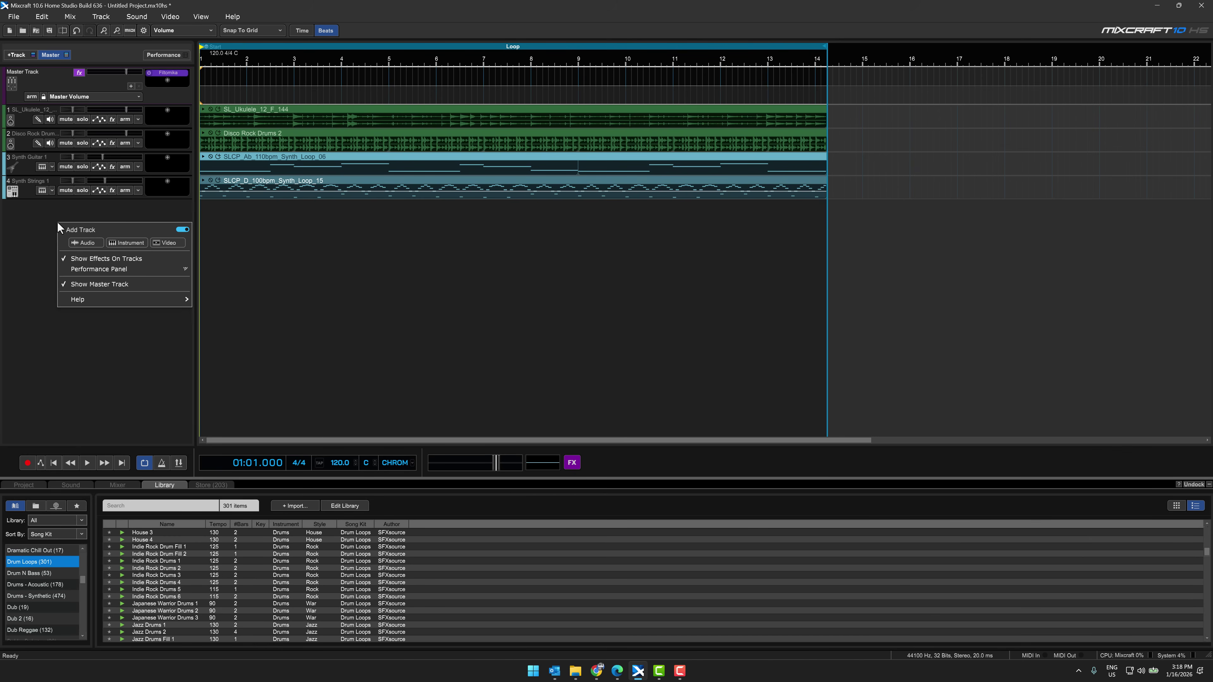
left_click(110, 243)
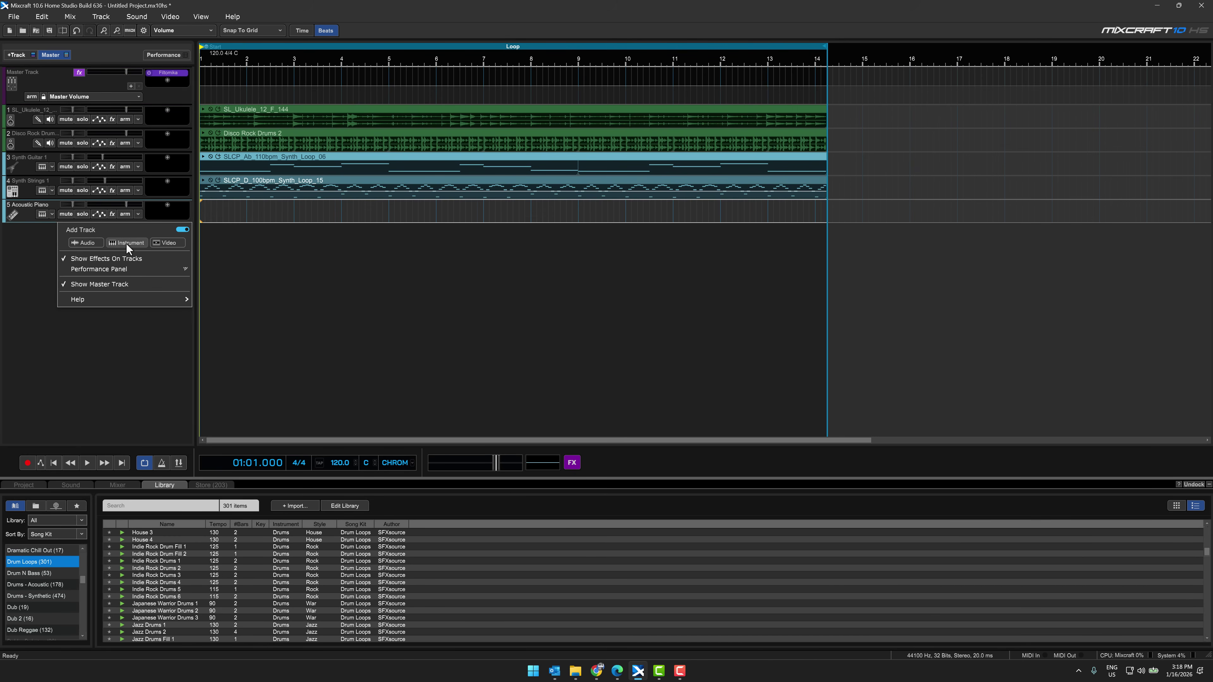
left_click(41, 214)
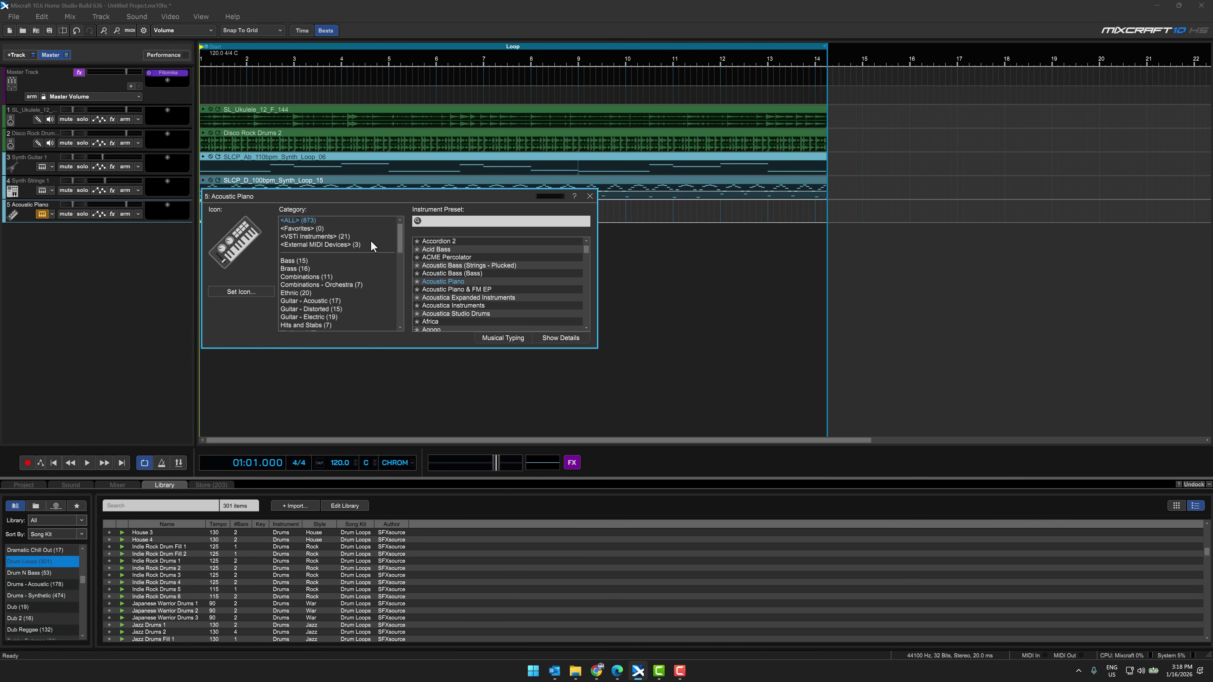
left_click(308, 237)
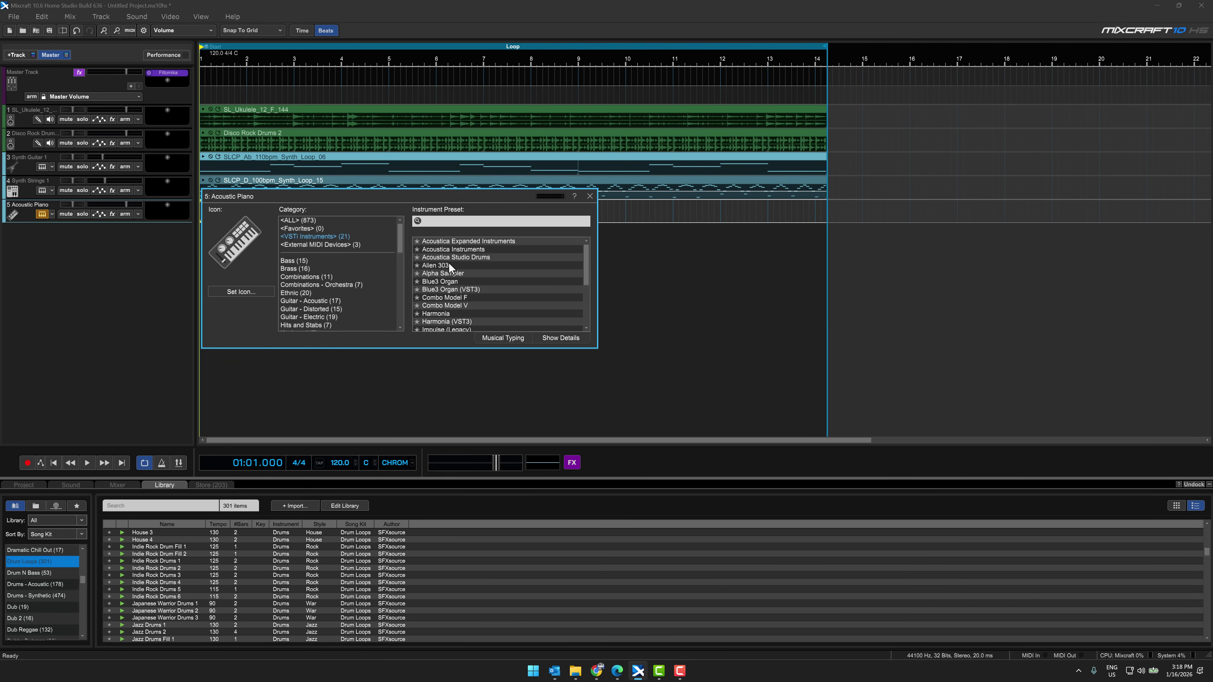
scroll(449, 264, "down", 4)
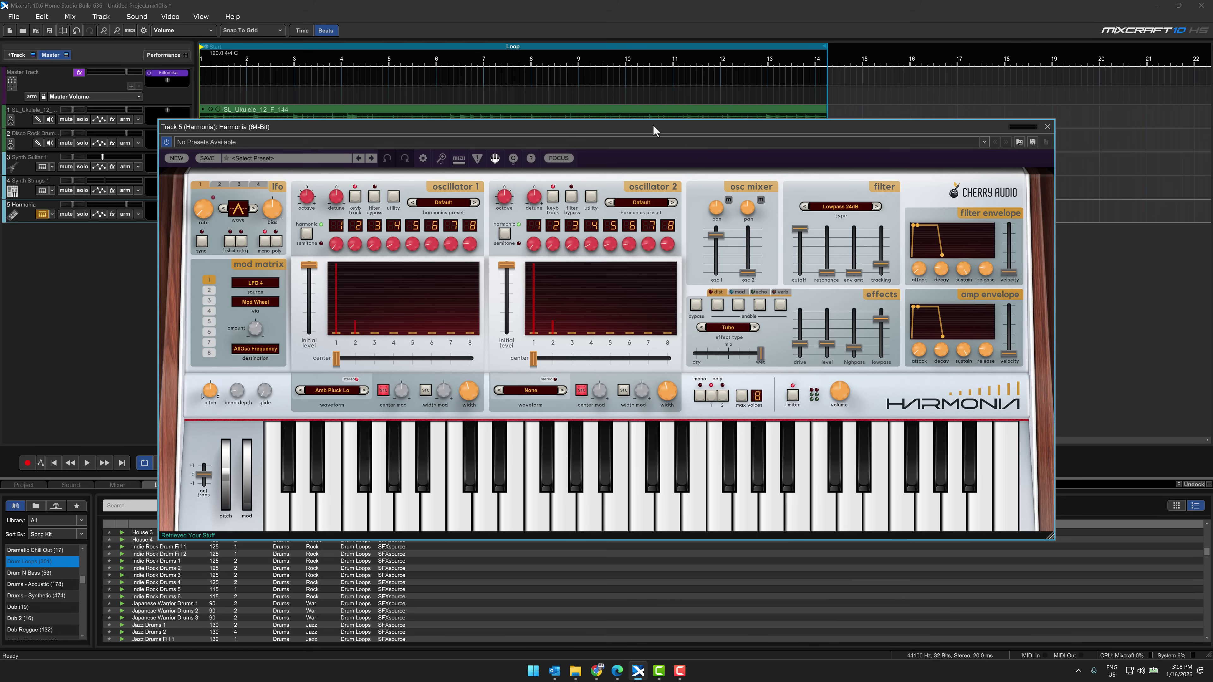
Reposition the Harmonia window, play a run of notes, and load the Dark Mood preset
left_click_drag(584, 136, 672, 76)
mouse_move(500, 380)
left_mouse_down()
mouse_move(557, 439)
mouse_move(851, 426)
mouse_move(432, 396)
mouse_move(897, 415)
mouse_move(667, 411)
mouse_move(600, 411)
left_mouse_up()
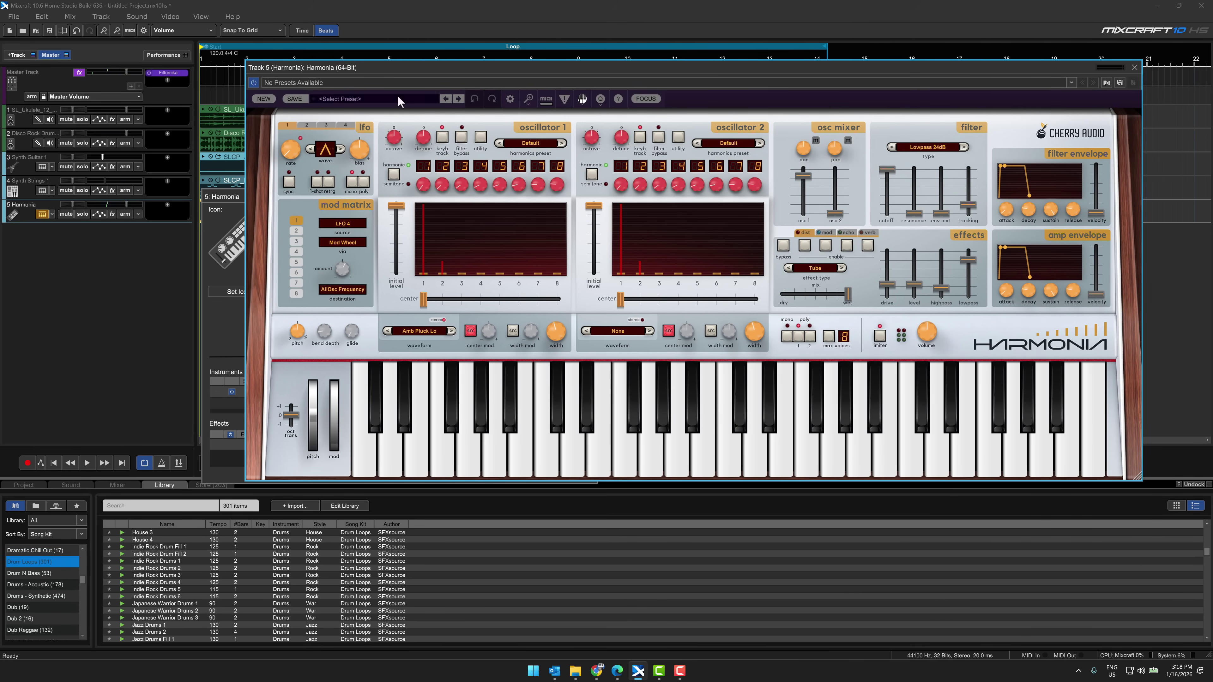
left_click(398, 100)
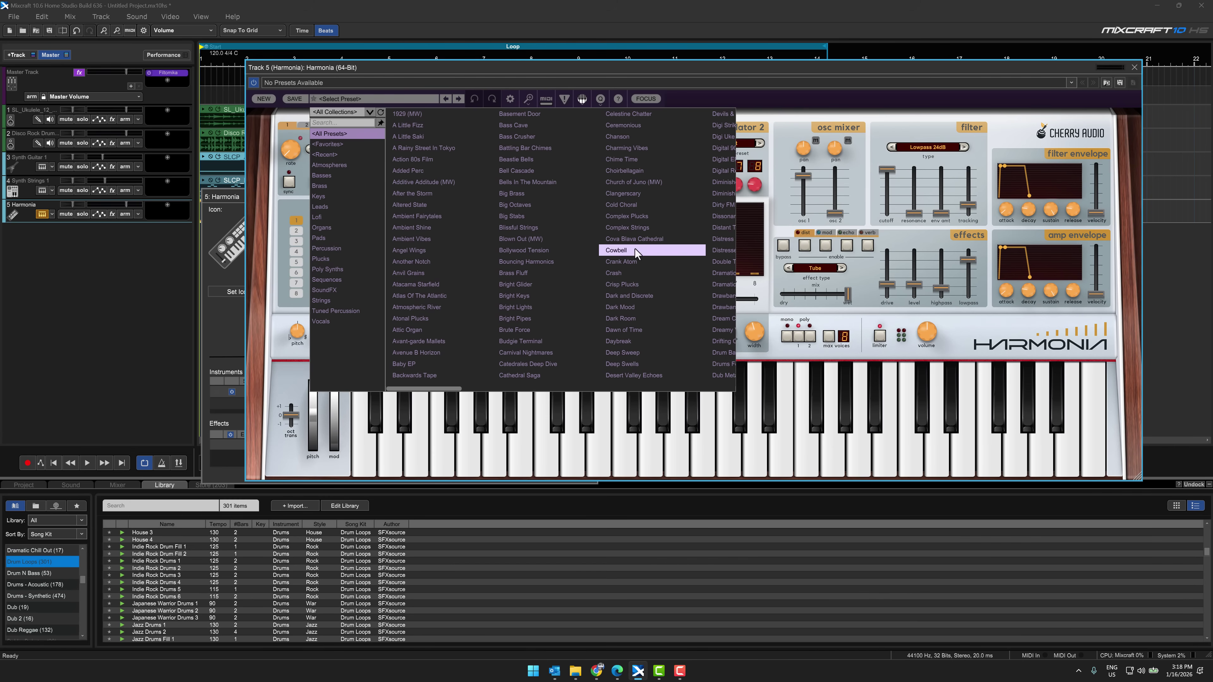
left_click(627, 308)
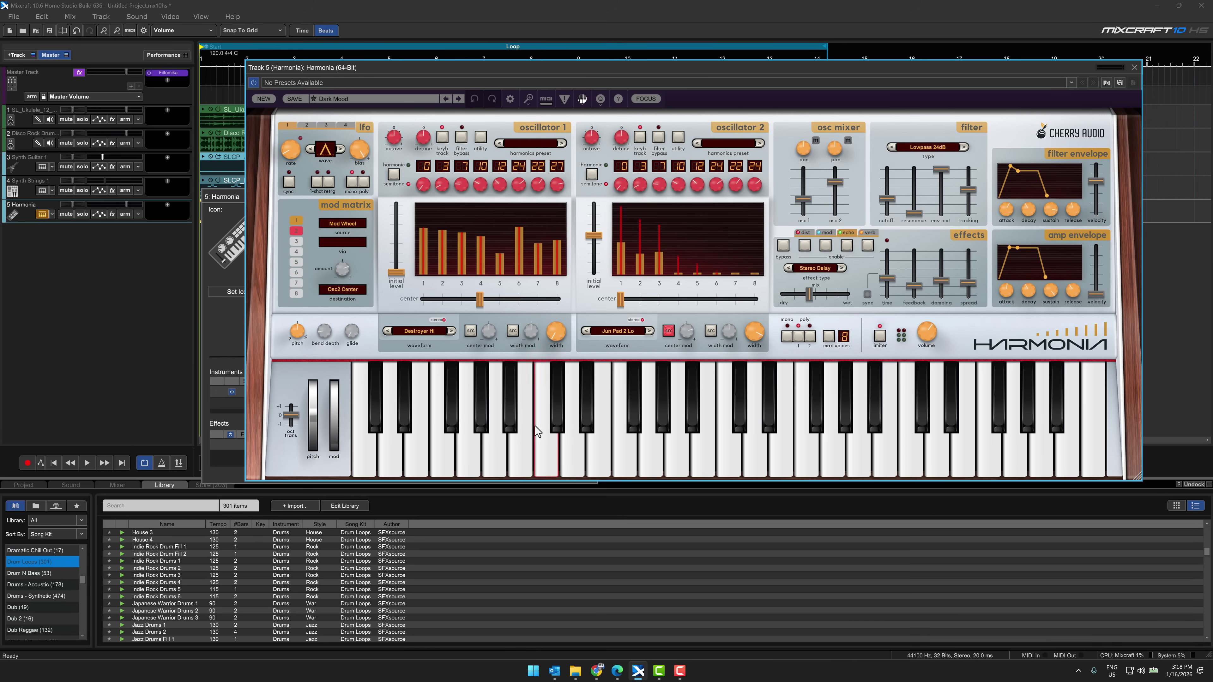
Play several notes on the keyboard to audition Dark Mood, then close Harmonia
left_click(521, 453)
left_click(652, 454)
left_click(728, 454)
left_click(859, 454)
left_click(911, 454)
left_click(752, 442)
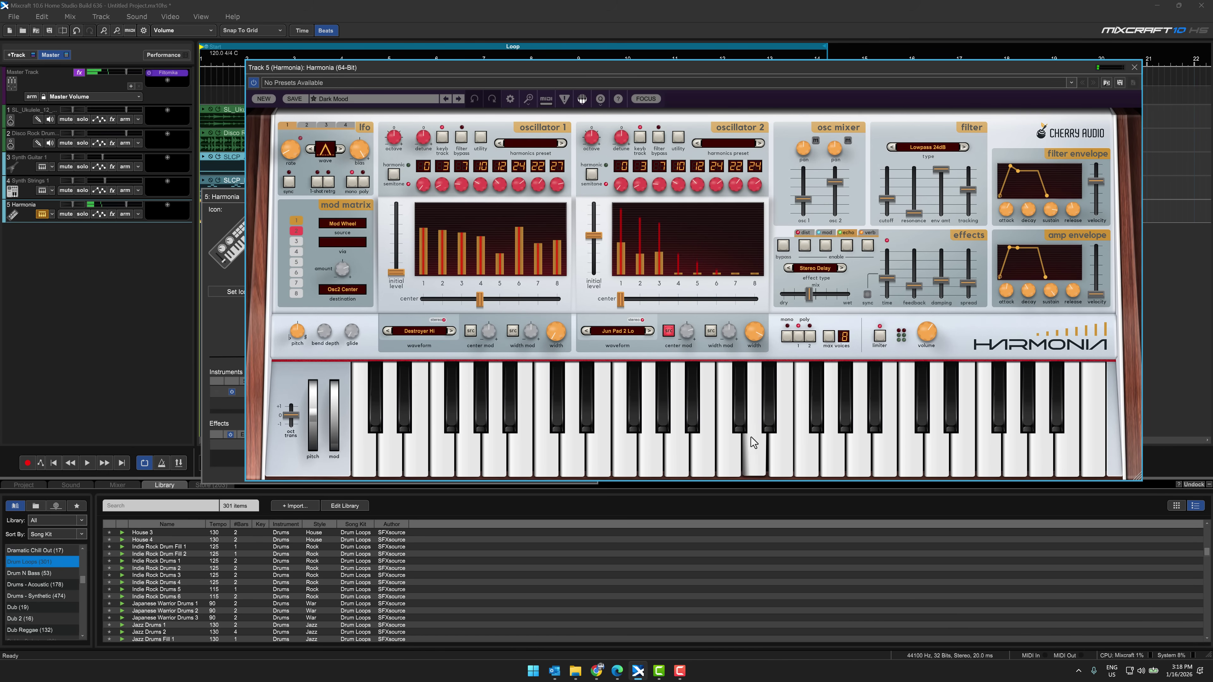
left_click(650, 449)
left_click(586, 411)
left_click(521, 430)
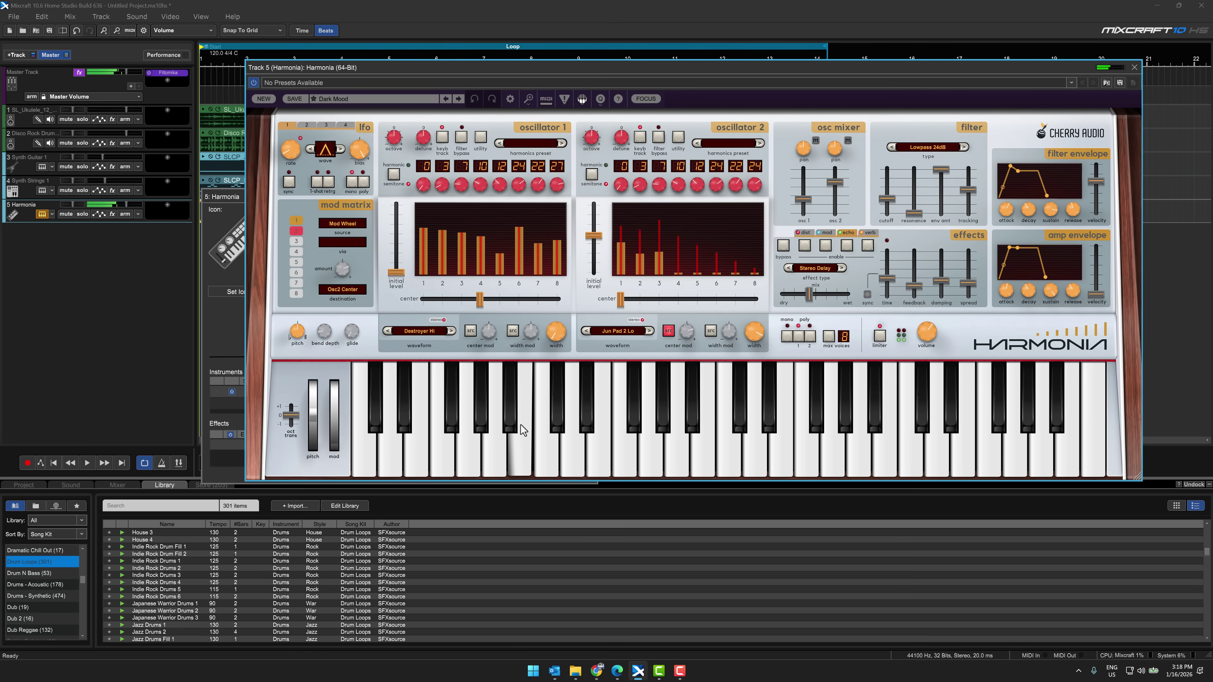
left_click(453, 411)
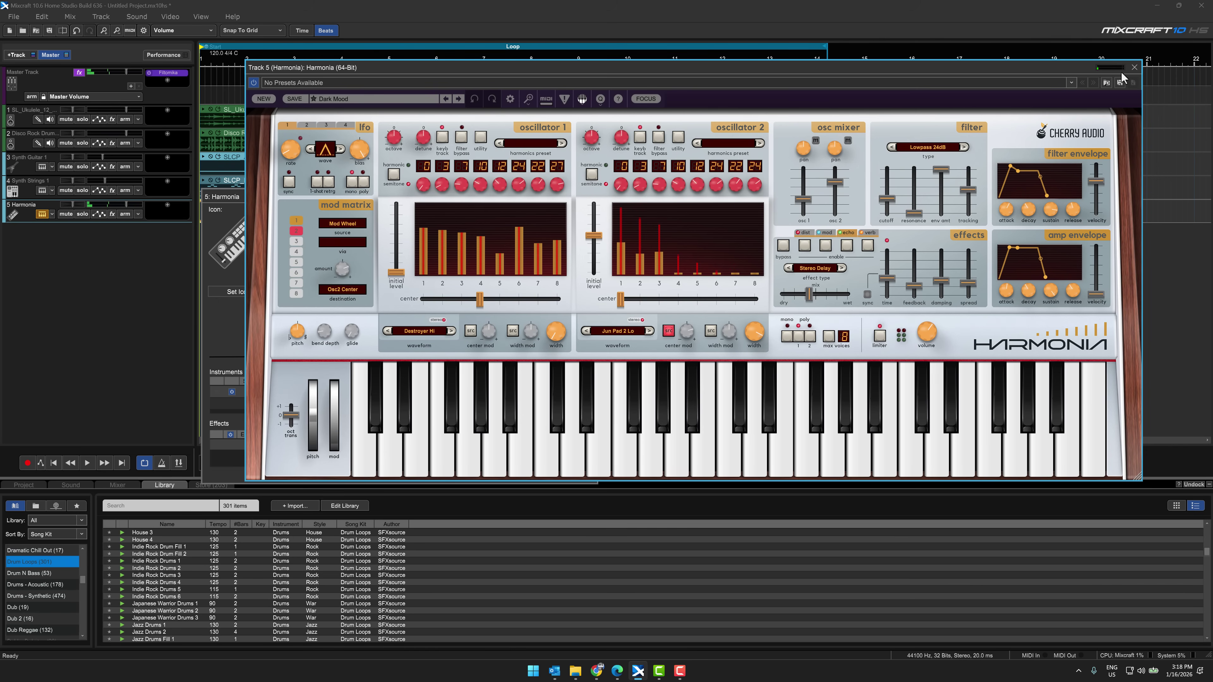
left_click(1134, 67)
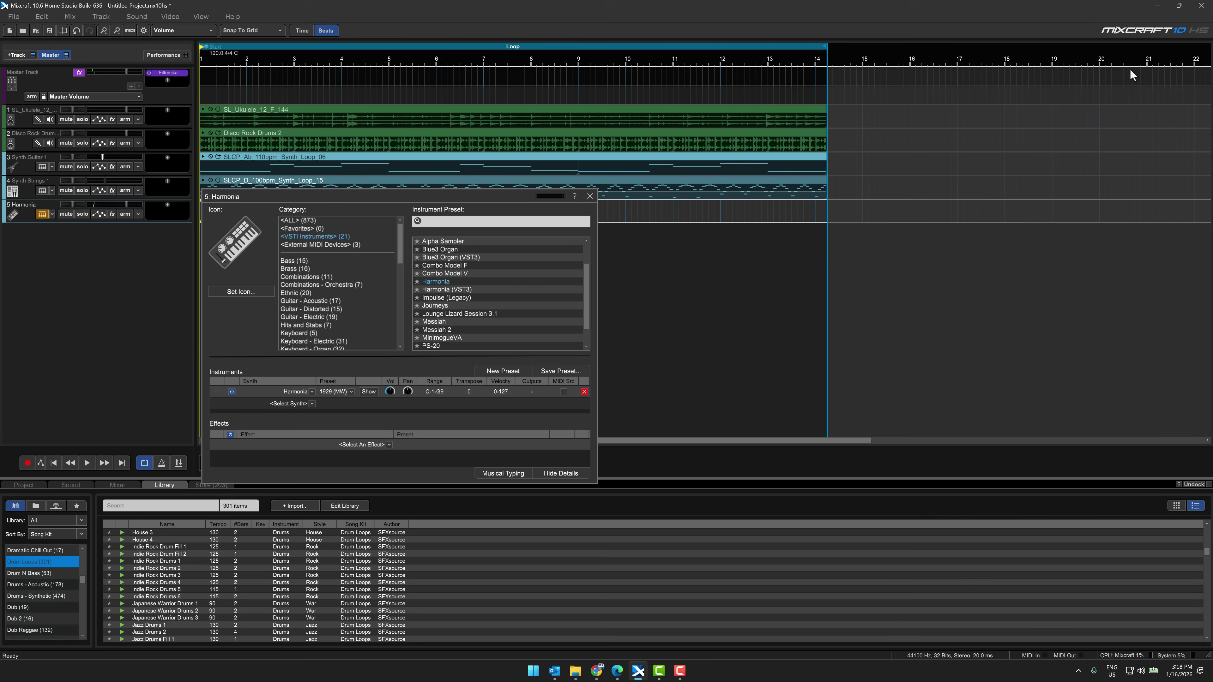
Swap track 5's instrument to Blue3 Organ and try its upper keyboard and tone settings
left_click(438, 251)
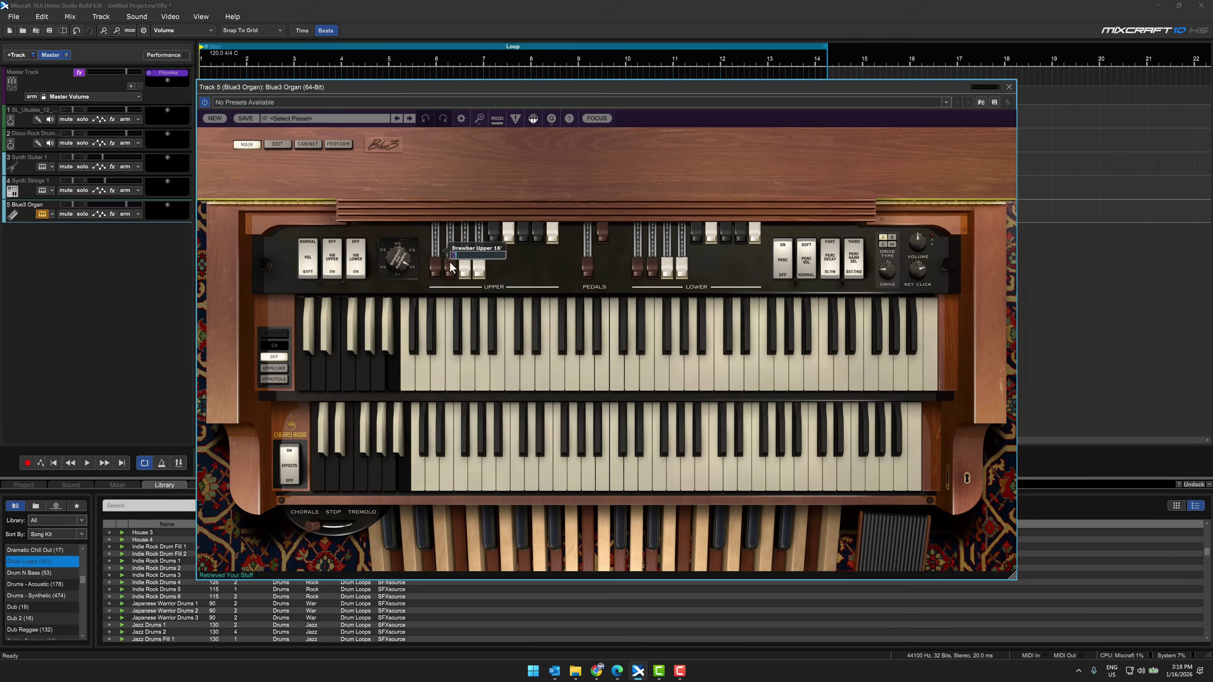
mouse_move(552, 370)
left_mouse_down()
mouse_move(699, 362)
mouse_move(608, 363)
mouse_move(579, 463)
mouse_move(707, 459)
mouse_move(596, 455)
mouse_move(616, 530)
mouse_move(711, 541)
mouse_move(658, 525)
mouse_move(492, 533)
left_mouse_up()
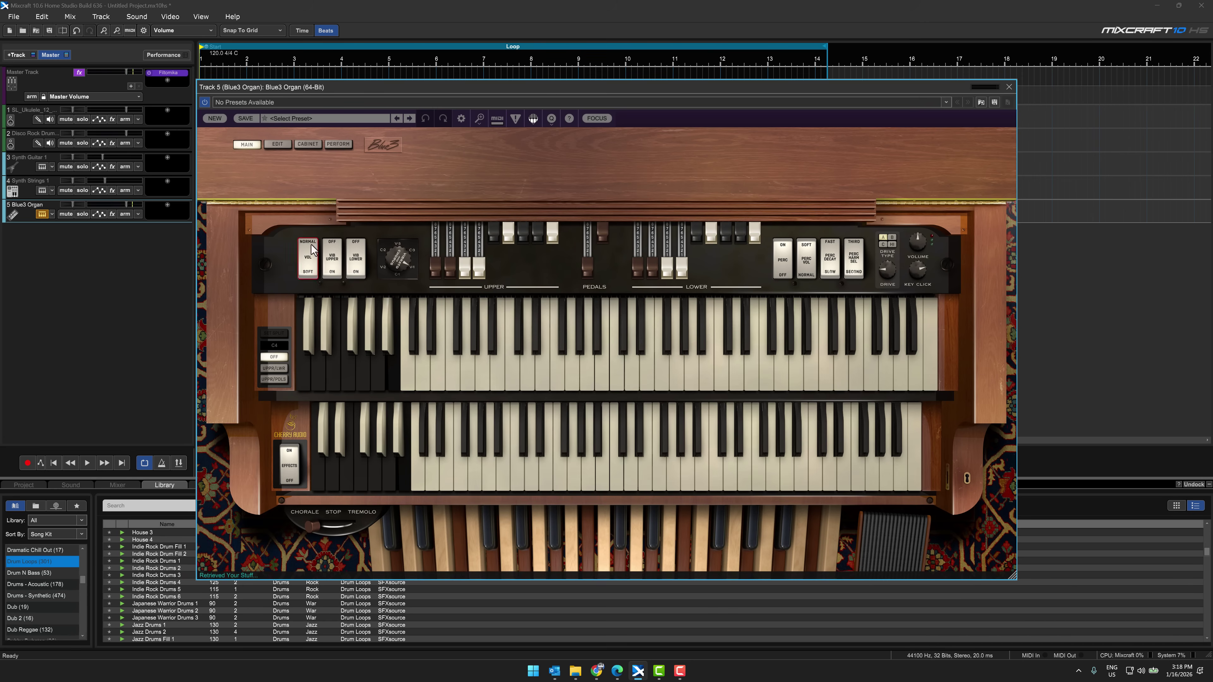
left_click(277, 144)
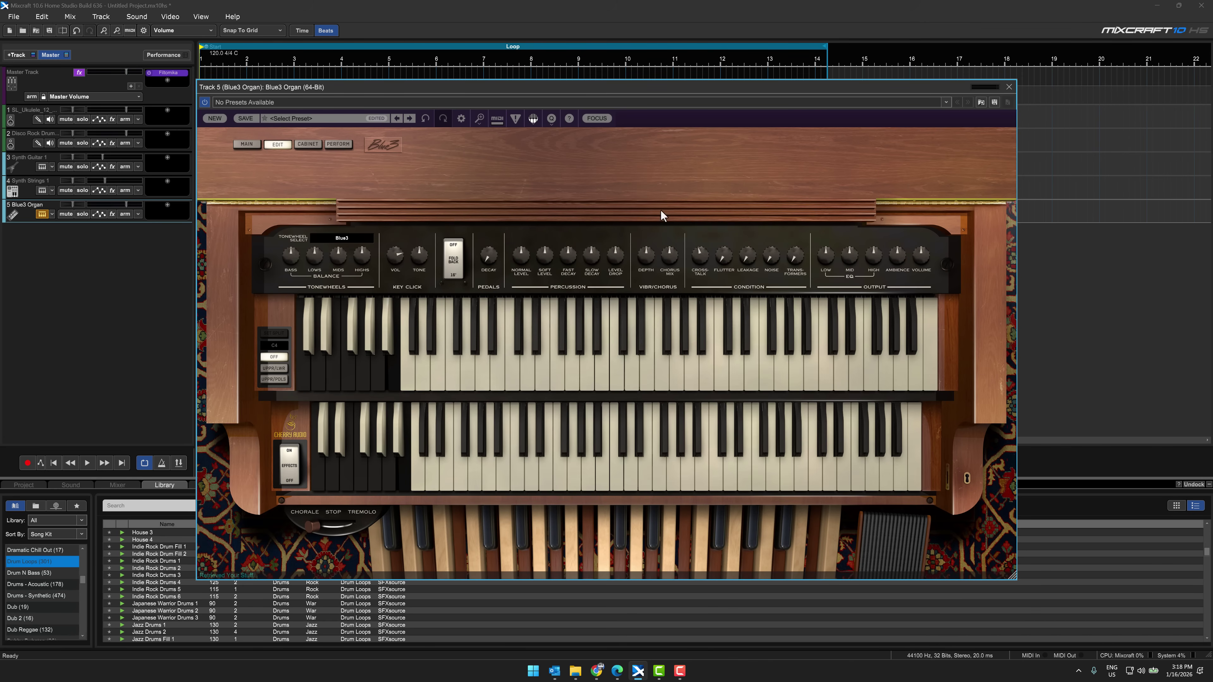
left_click(339, 142)
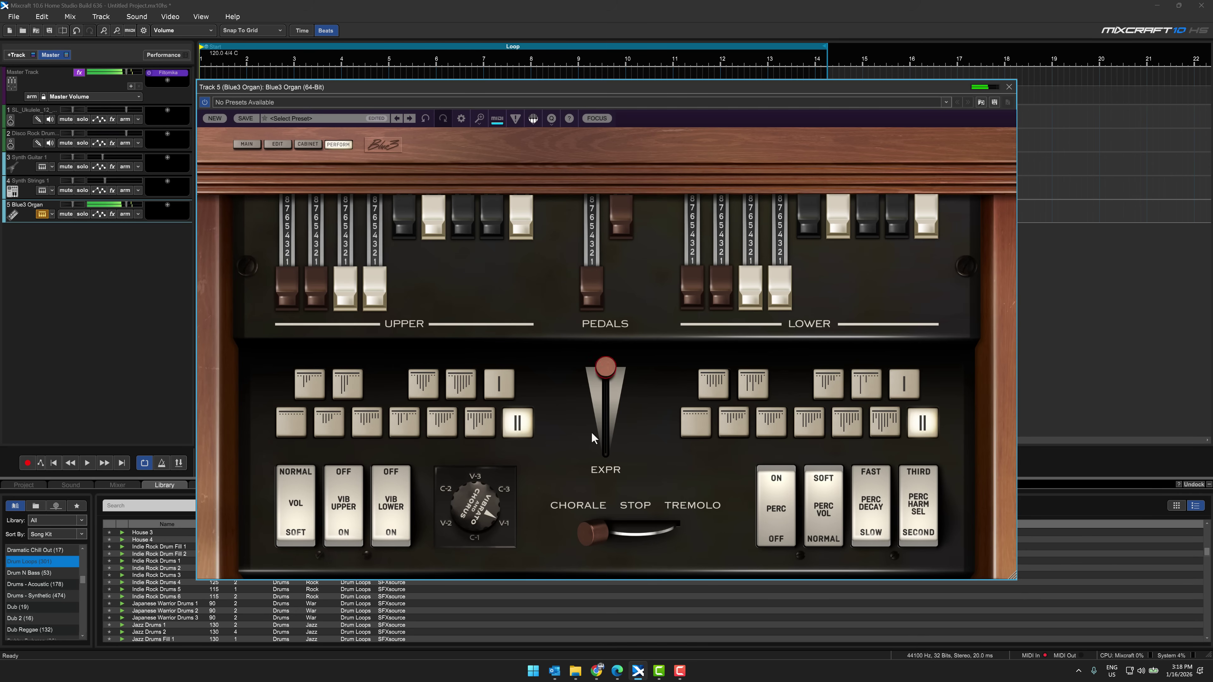
Apply different drawbar registrations to the lower and upper manuals, then close the organ window
left_click(744, 389)
left_click(458, 397)
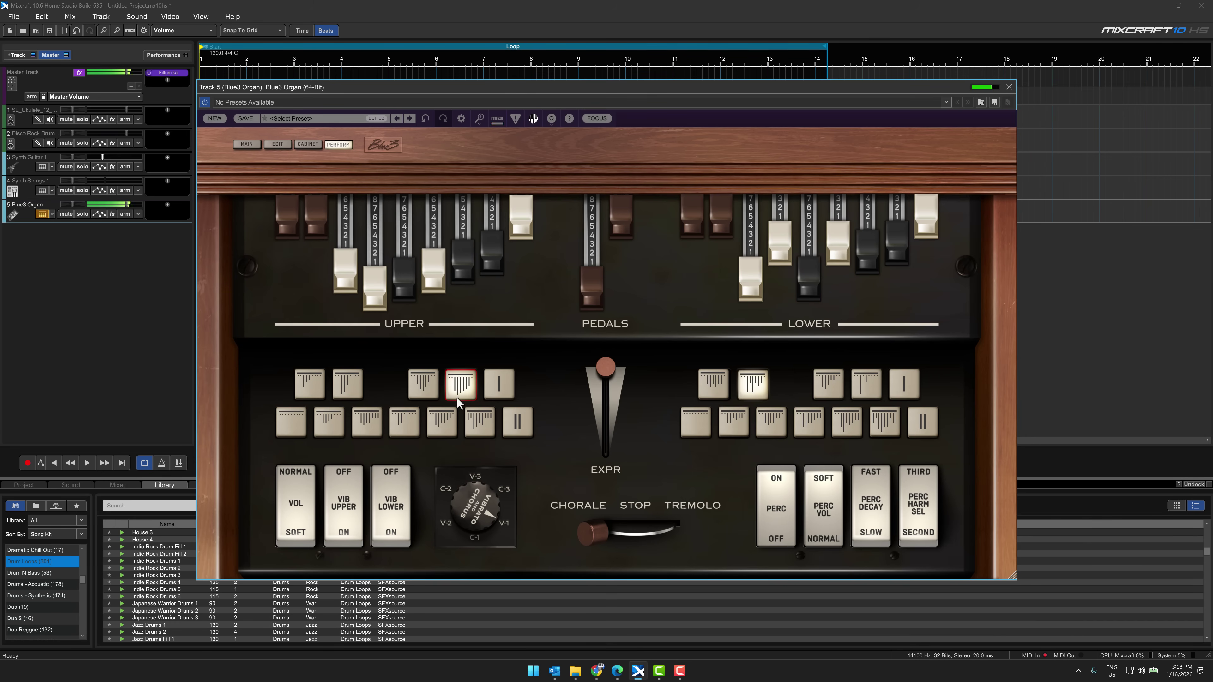
left_click(1009, 88)
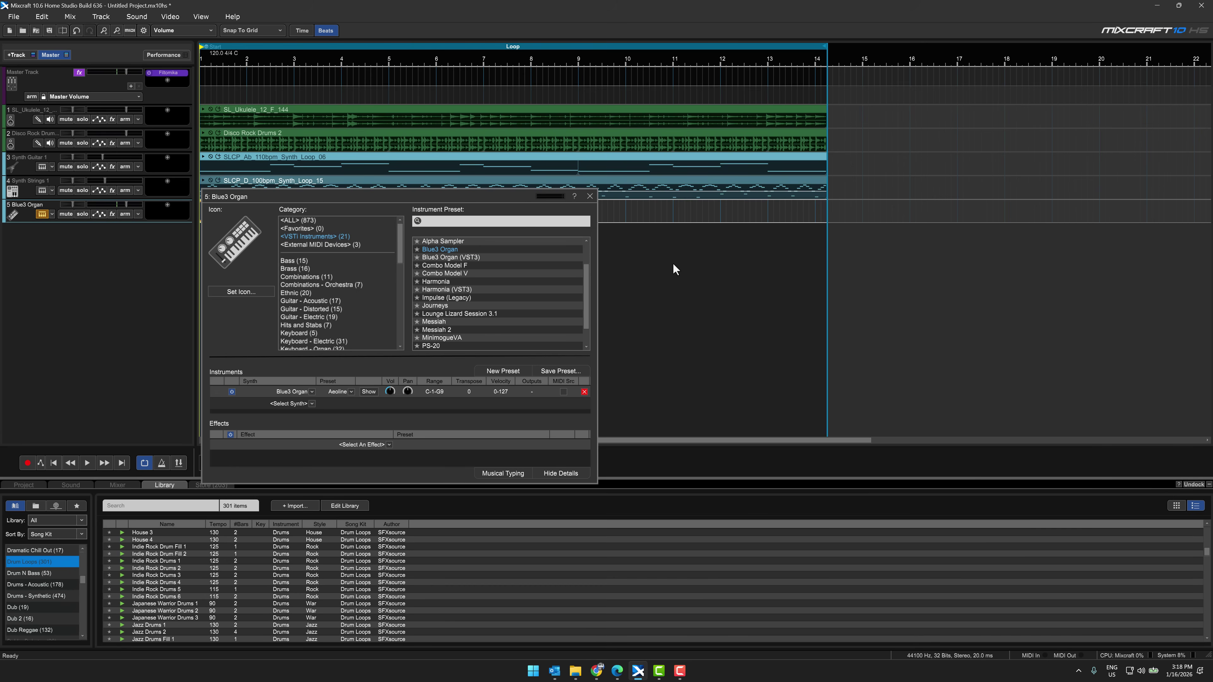
Close the instrument settings, check File > Mix Down To formats, then bring up the Video menu
left_click(592, 192)
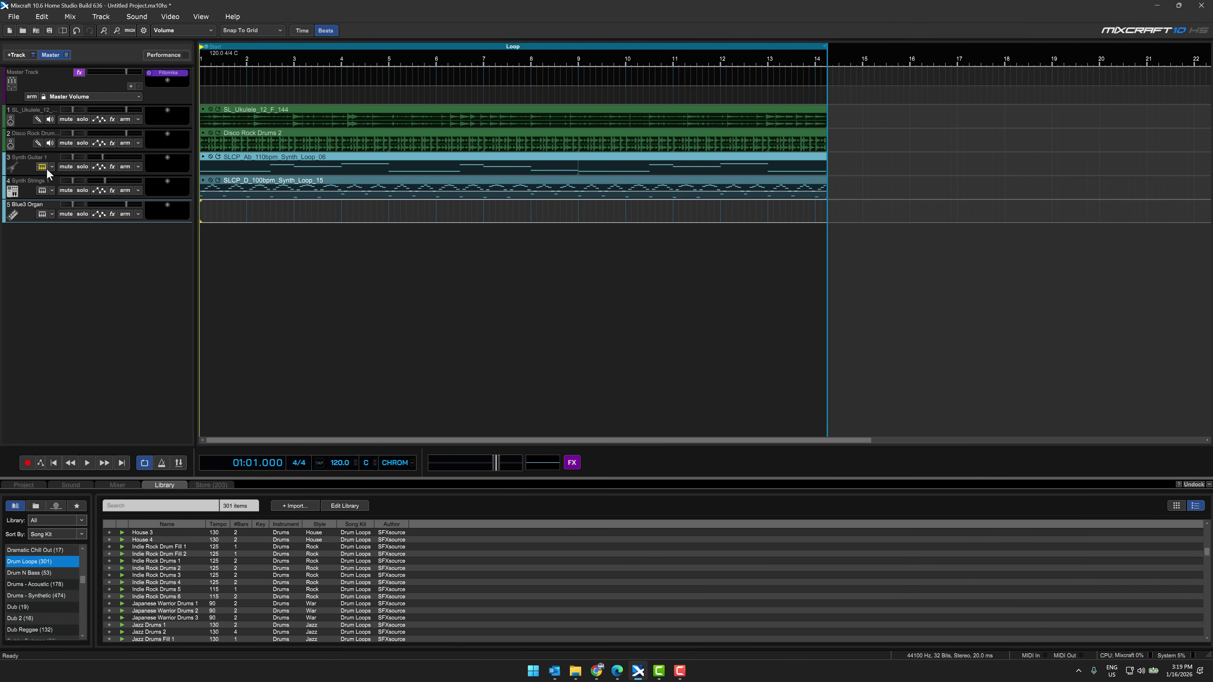
left_click(12, 16)
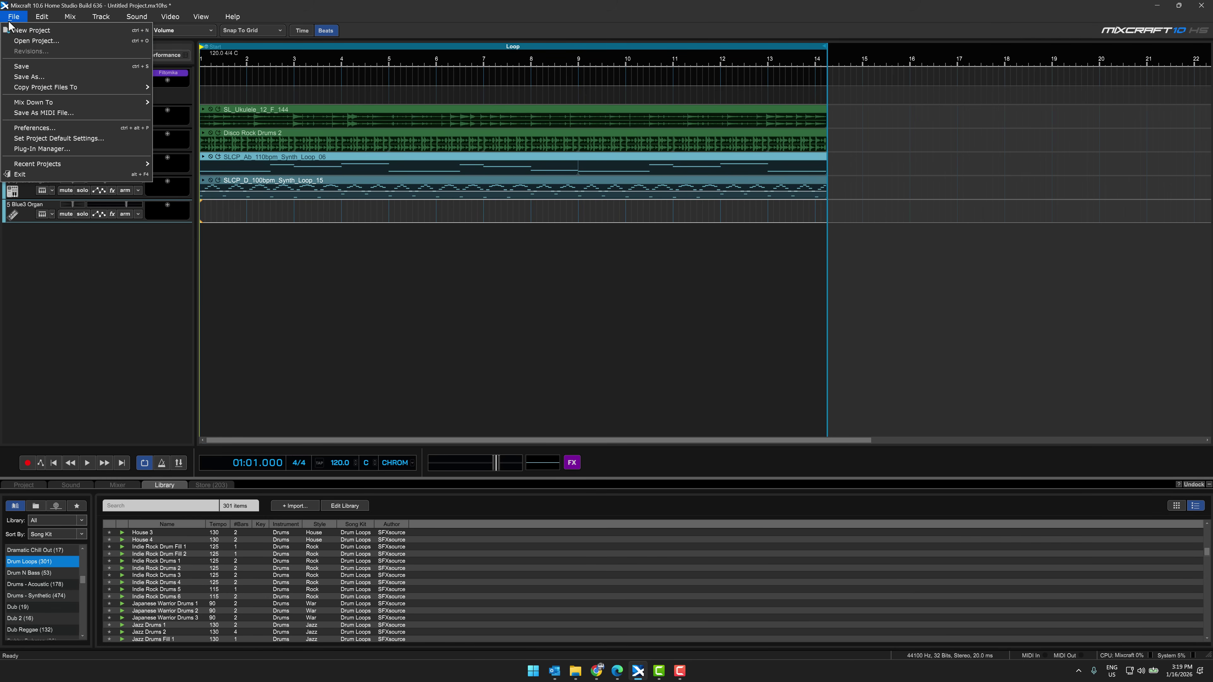
mouse_move(58, 102)
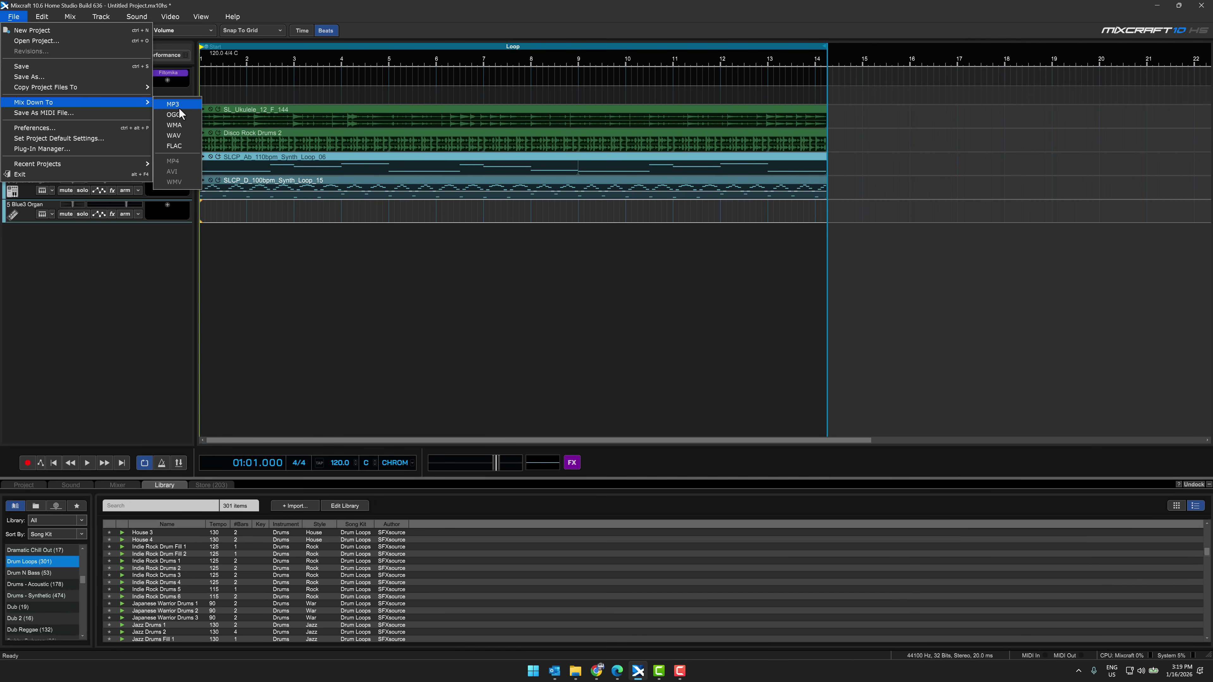
left_click(155, 261)
left_click(171, 17)
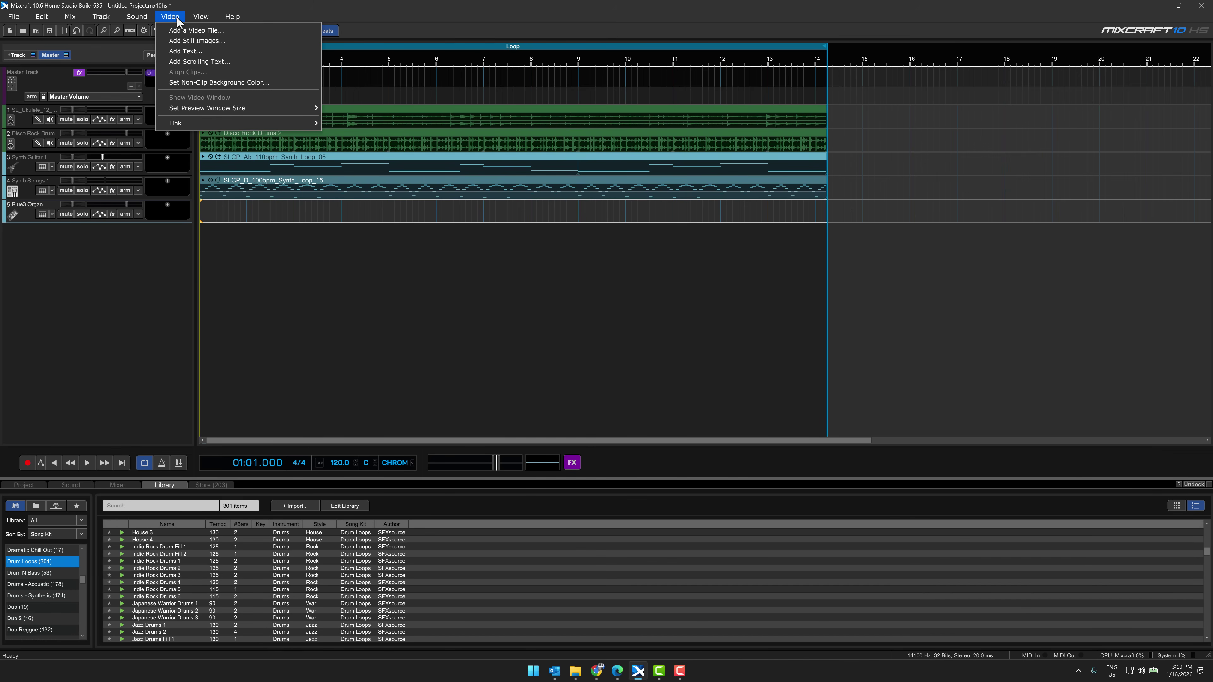
Add the Bevy 0.18 mp4 as a video track and delete its linked audio track
left_click(189, 30)
double_click(633, 264)
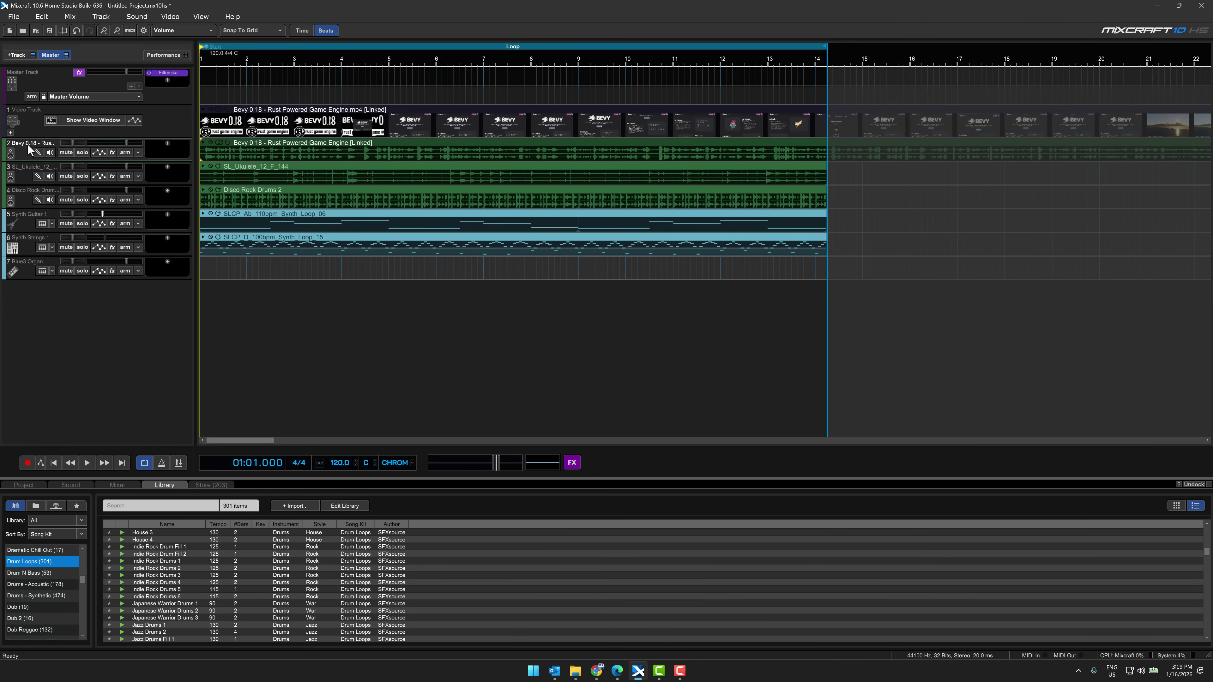
key("Delete")
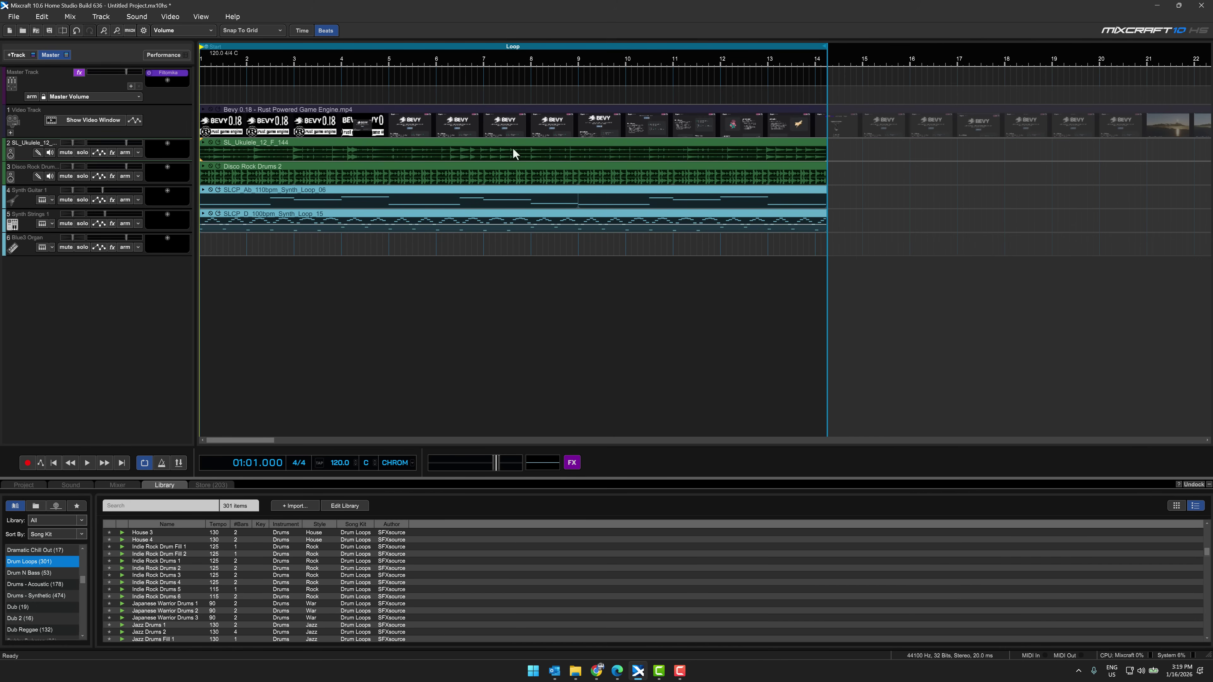
Preview the Bevy video in the video window, playing and stopping it, then close the preview
left_click(93, 120)
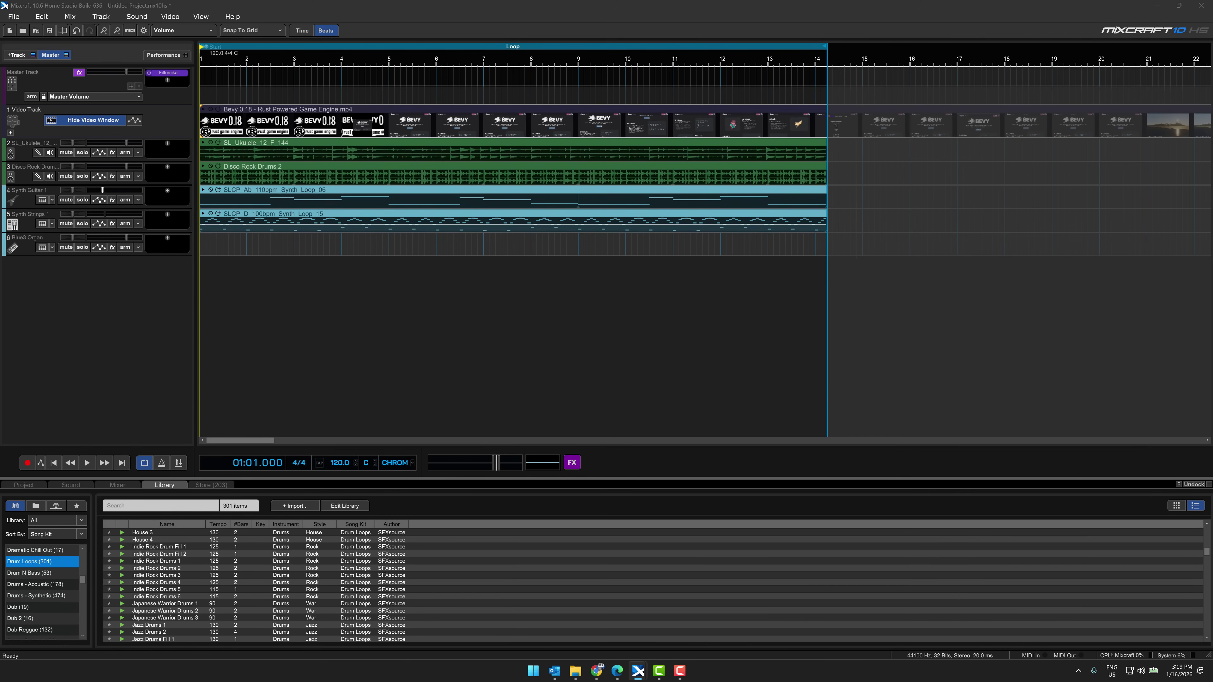
left_click_drag(697, 315, 790, 191)
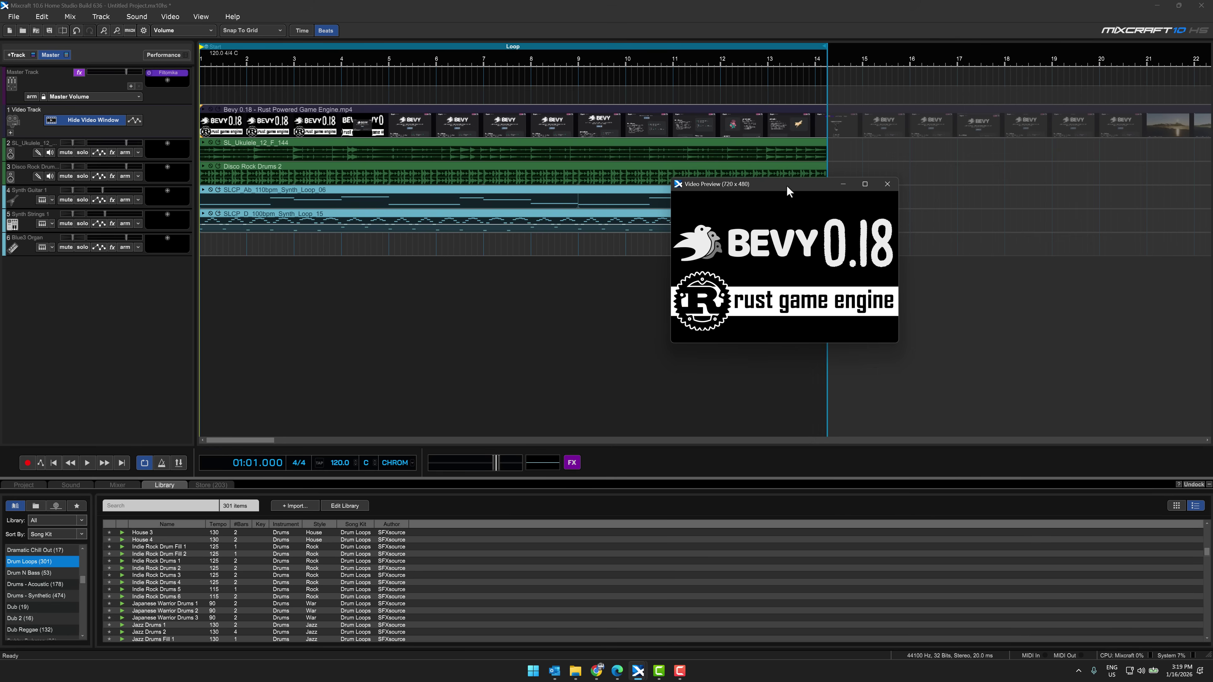
left_click(87, 464)
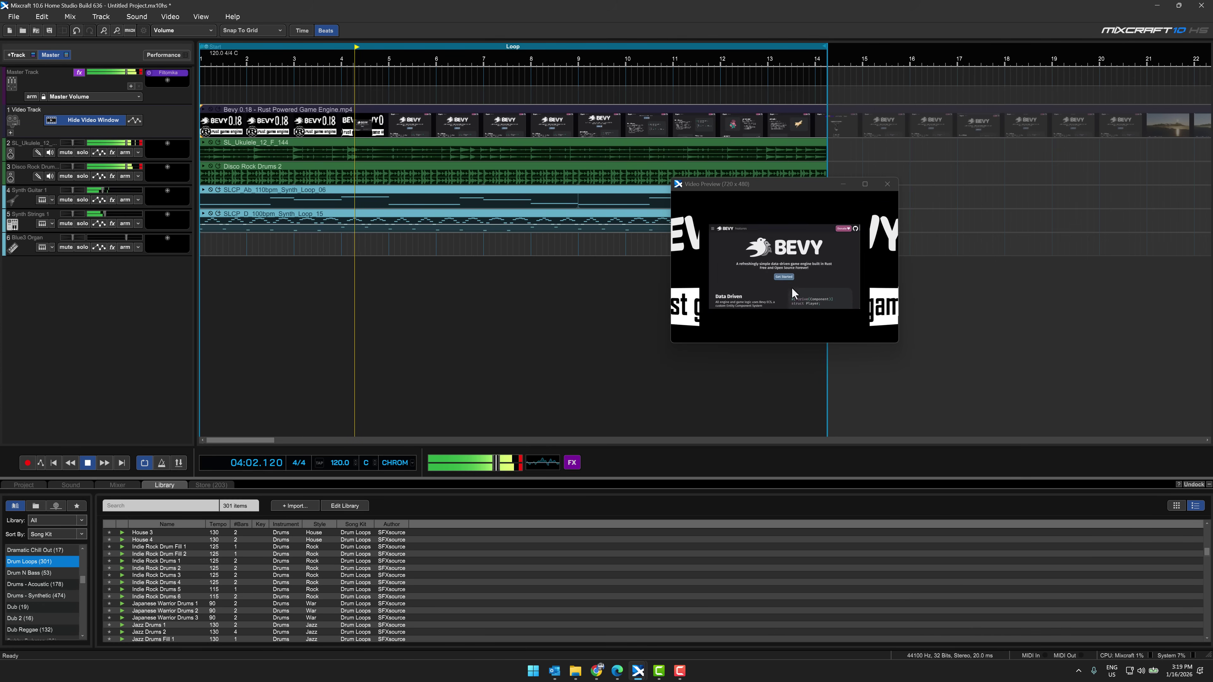
left_click(89, 463)
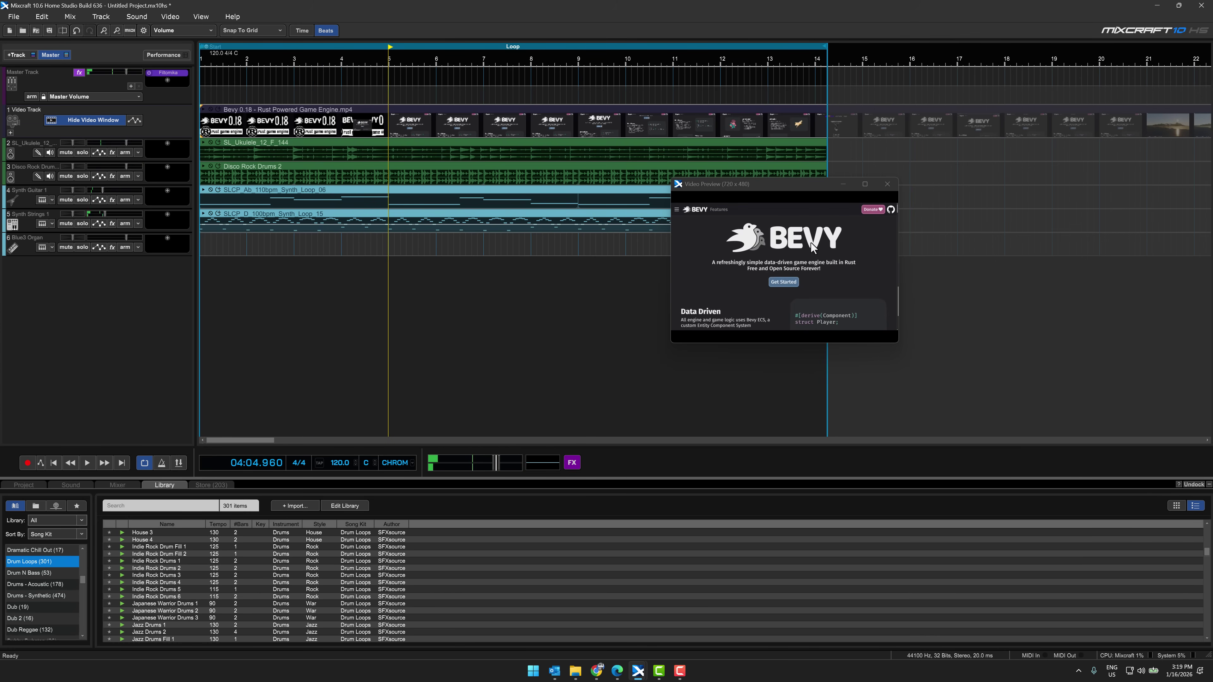
left_click(889, 187)
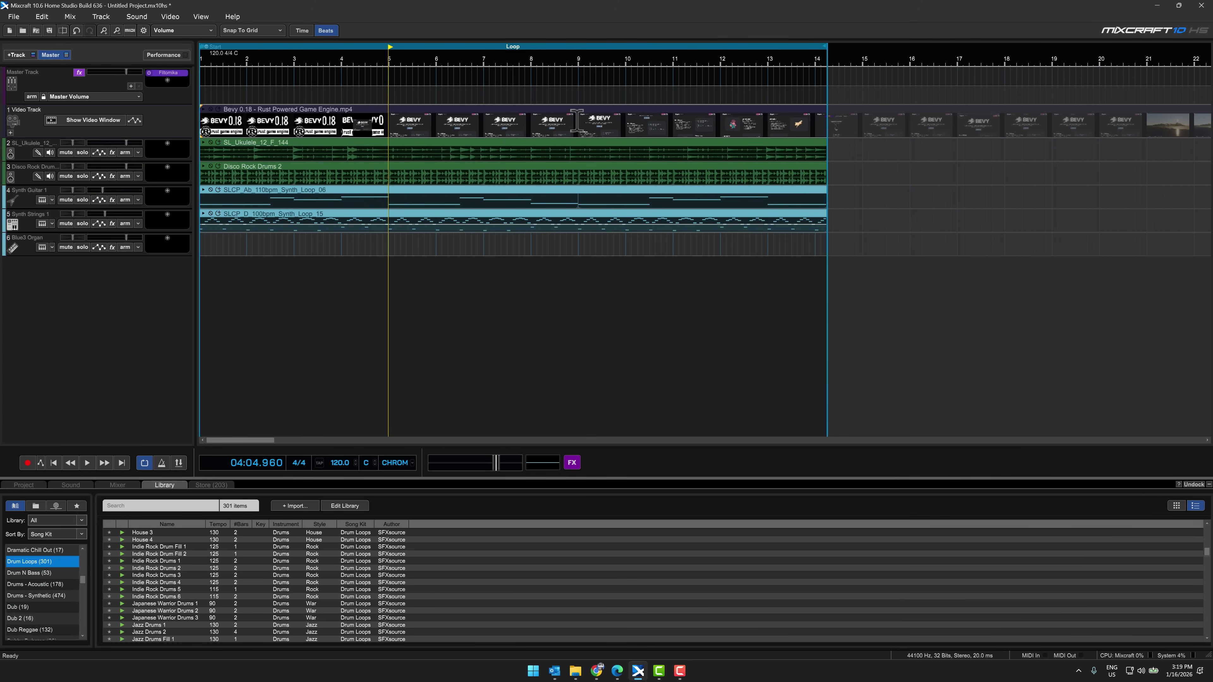
left_click(24, 21)
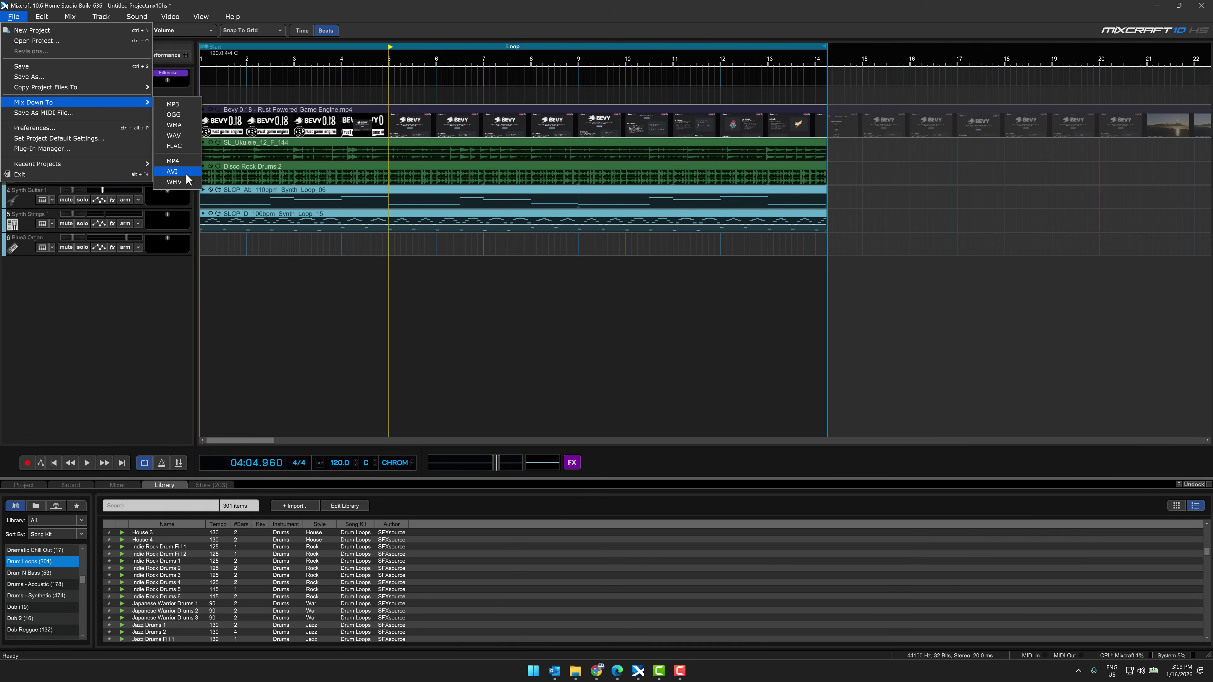
left_click(583, 7)
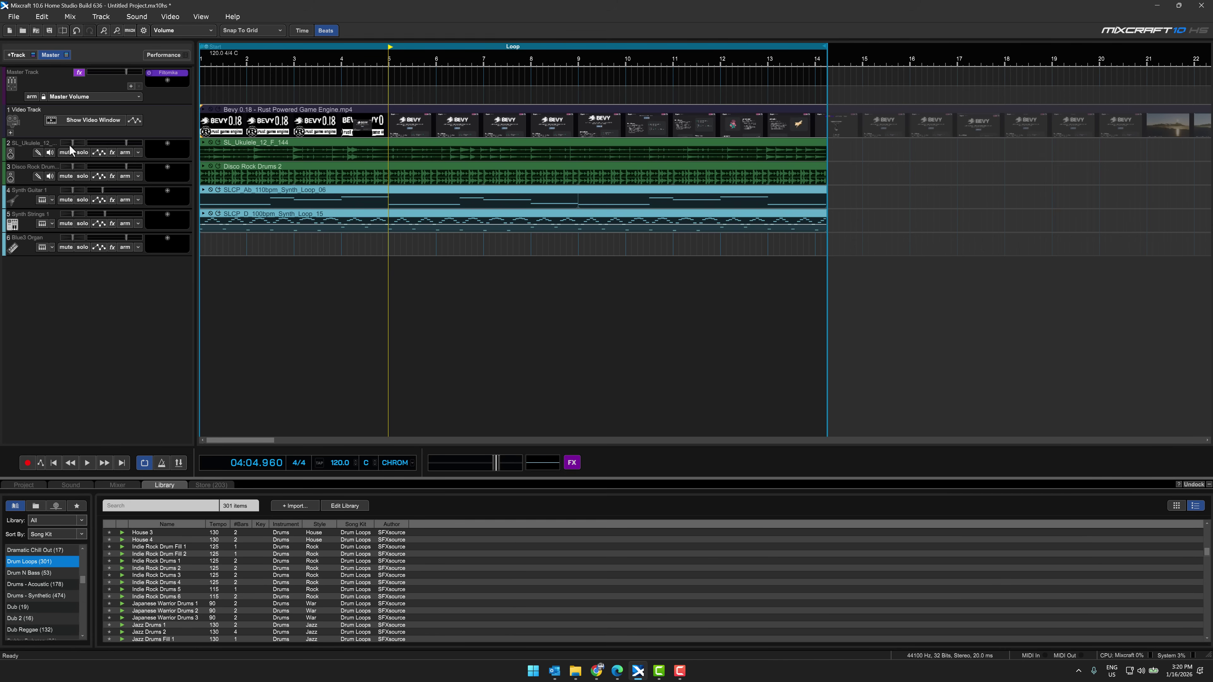
mouse_move(236, 152)
left_click(14, 17)
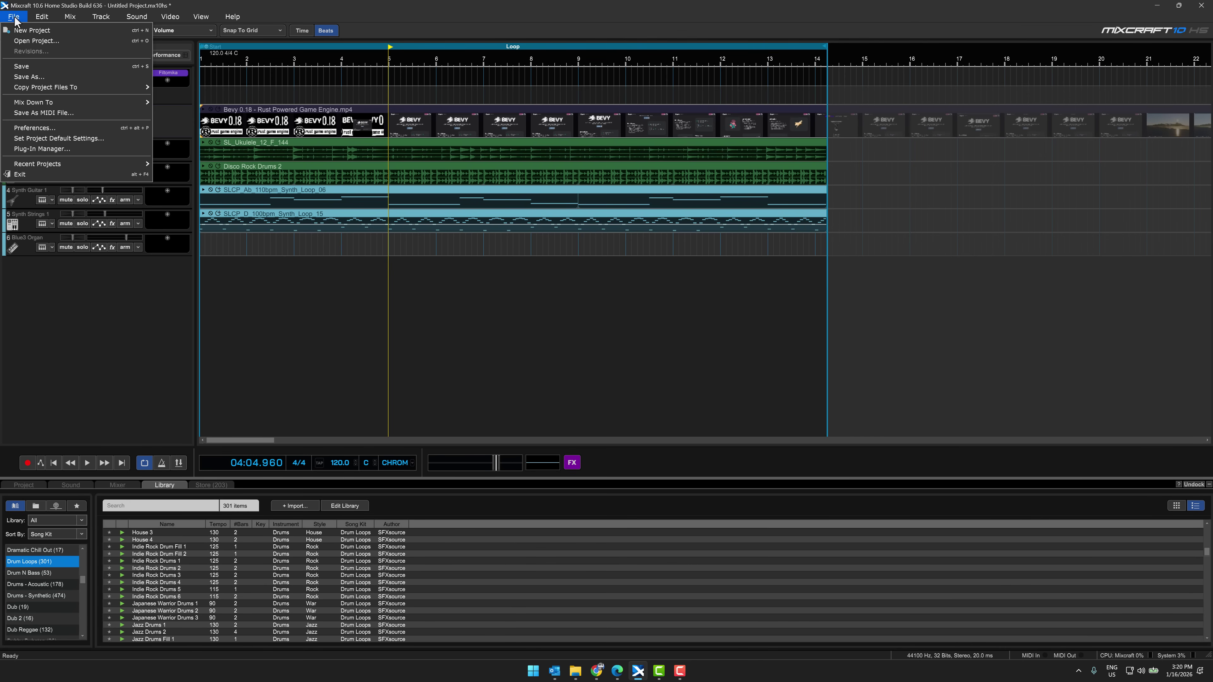
mouse_move(41, 21)
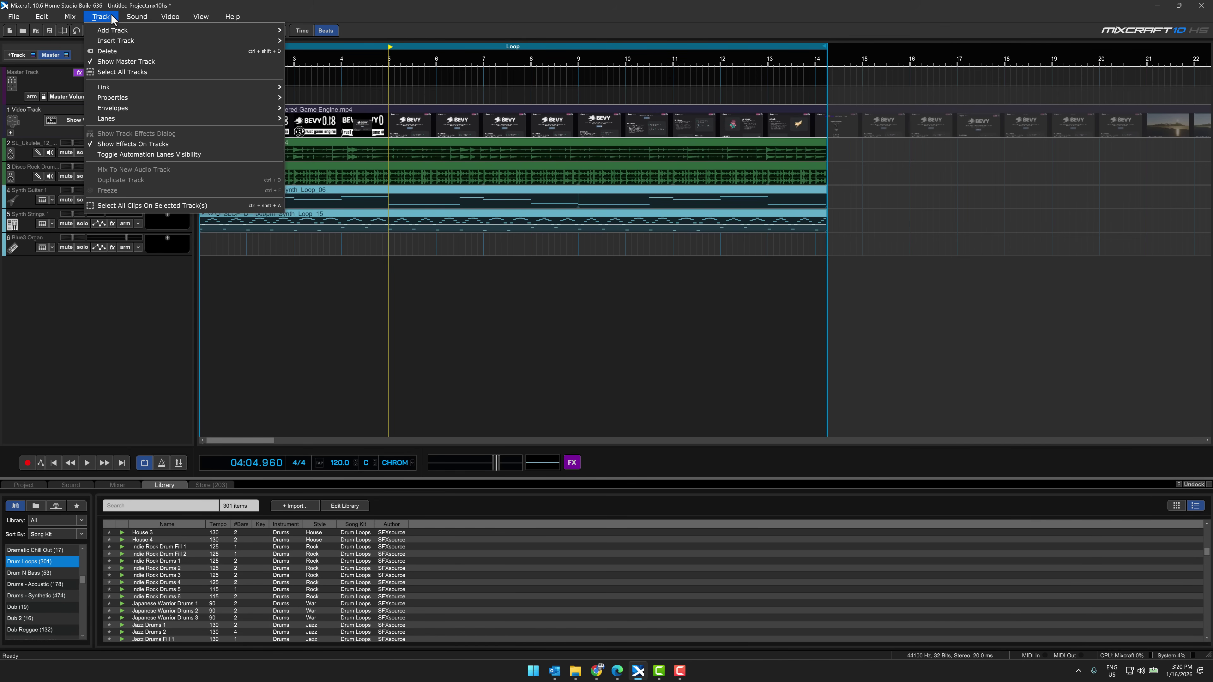
mouse_move(177, 18)
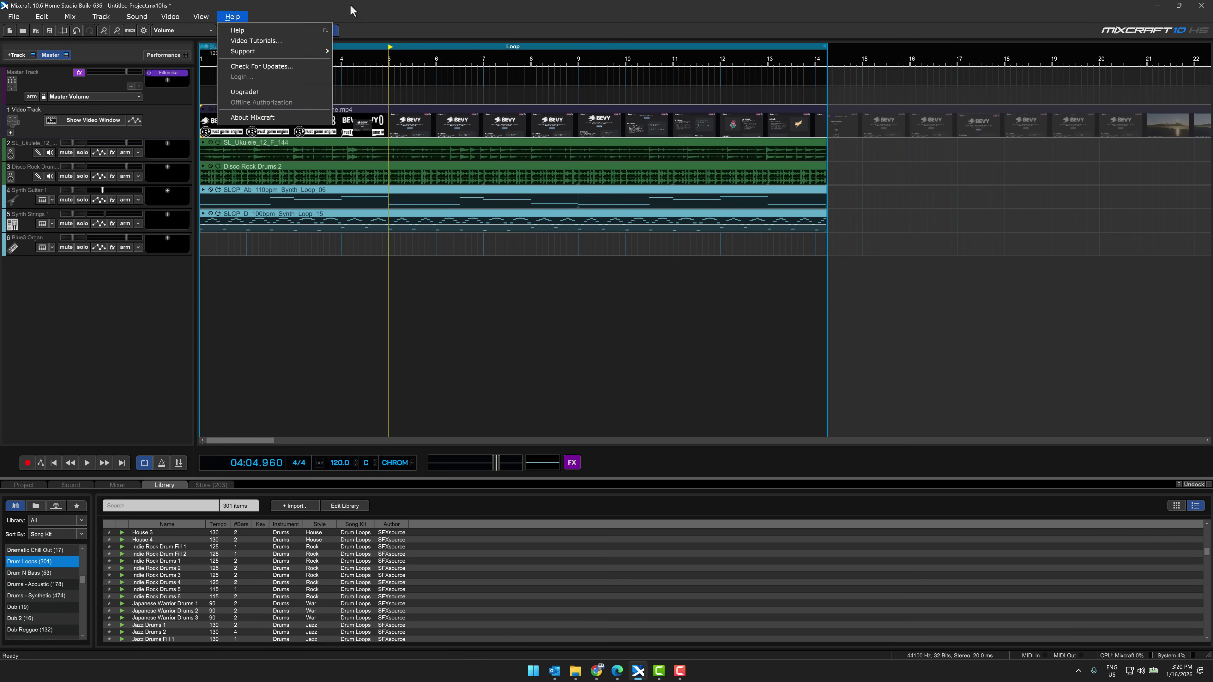
left_click(374, 15)
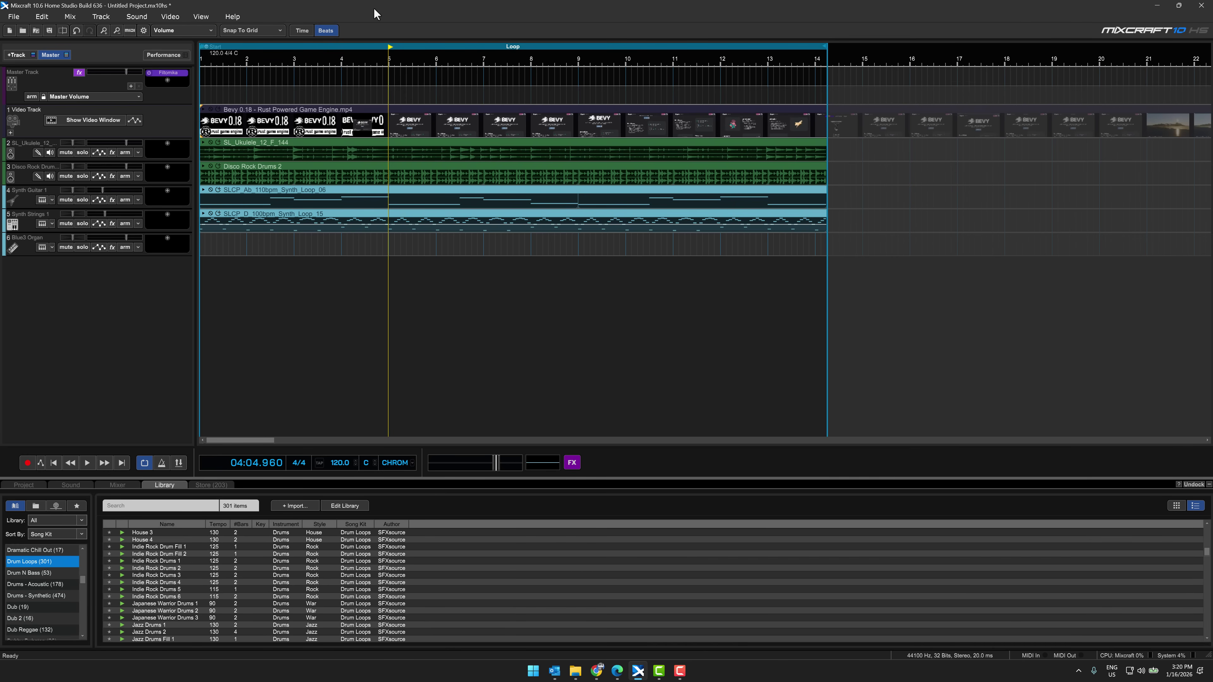
Return to the Humble Bundle page and close the Mixcraft item details
left_click(596, 671)
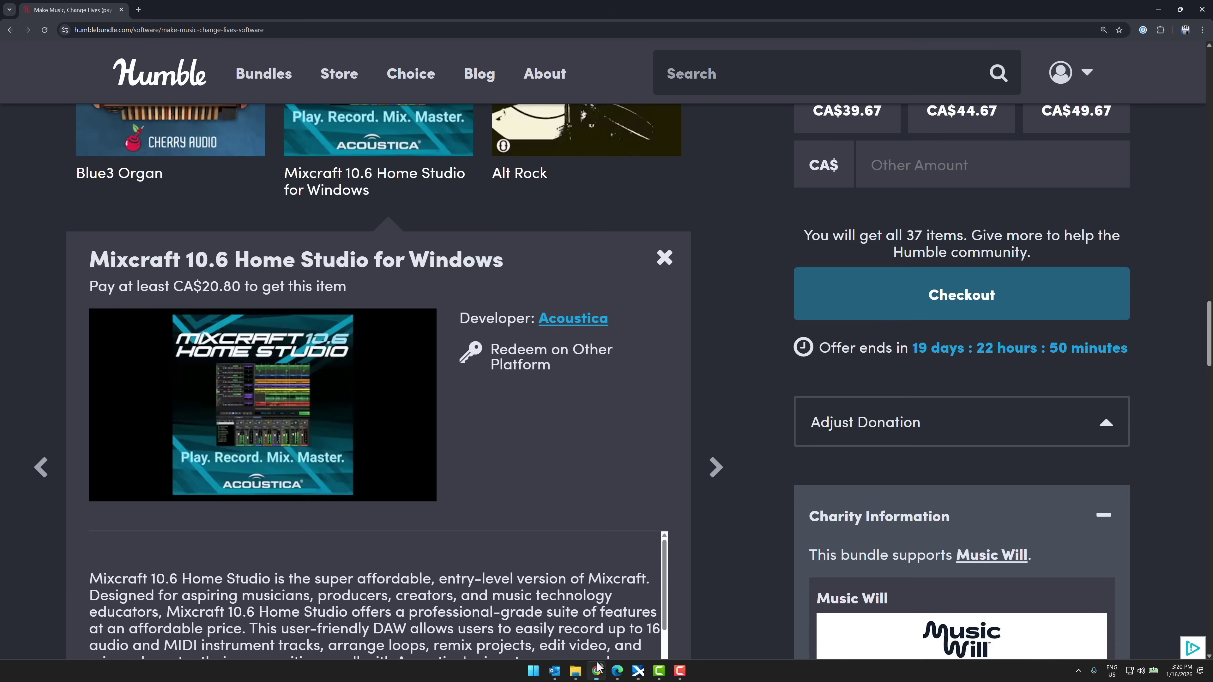
left_click(664, 258)
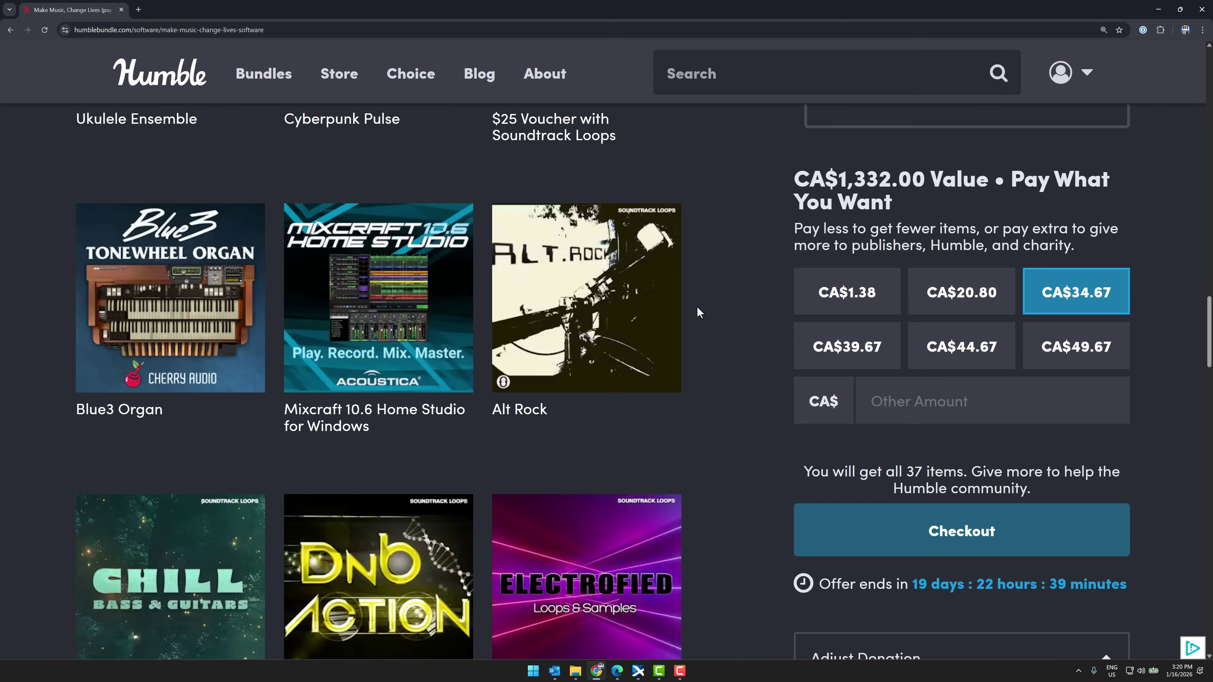
scroll(697, 309, "up", 5)
scroll(697, 308, "up", 15)
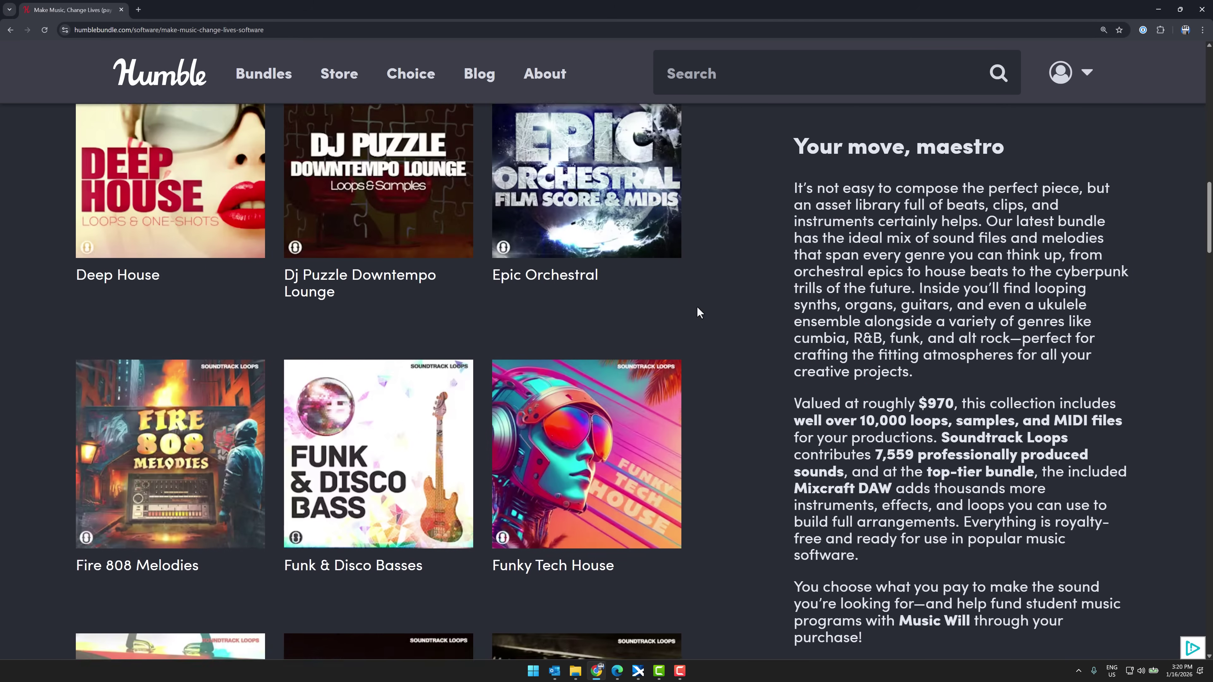
scroll(697, 308, "up", 12)
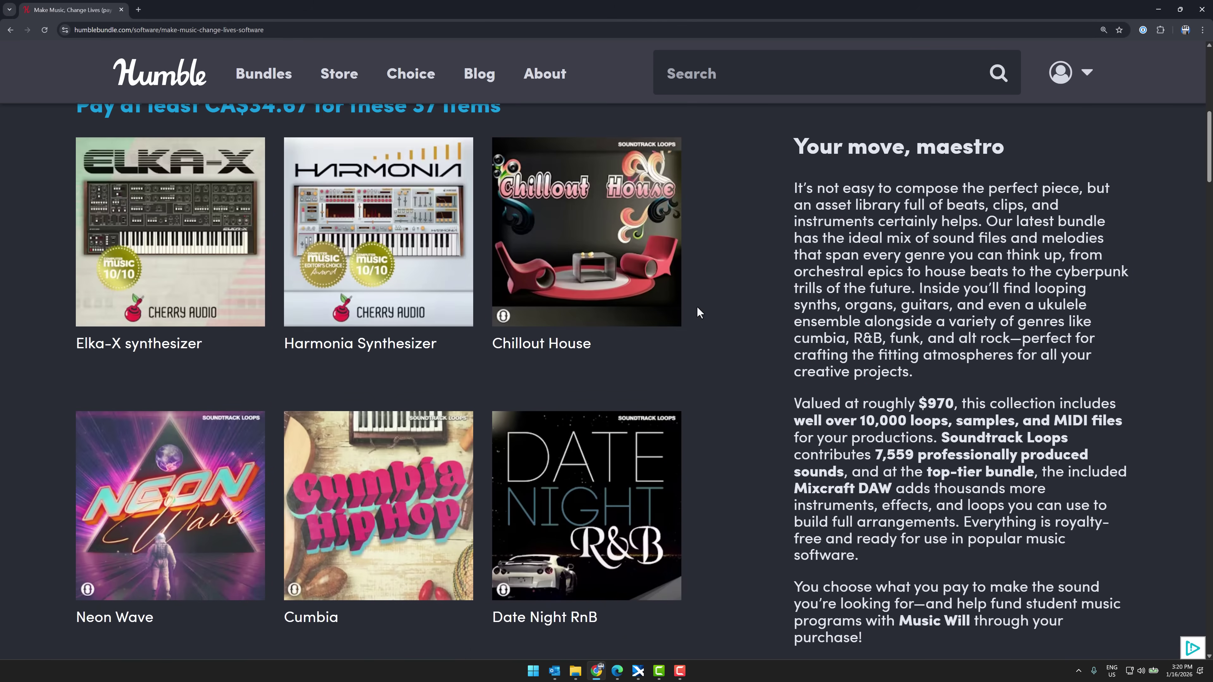
scroll(698, 308, "up", 8)
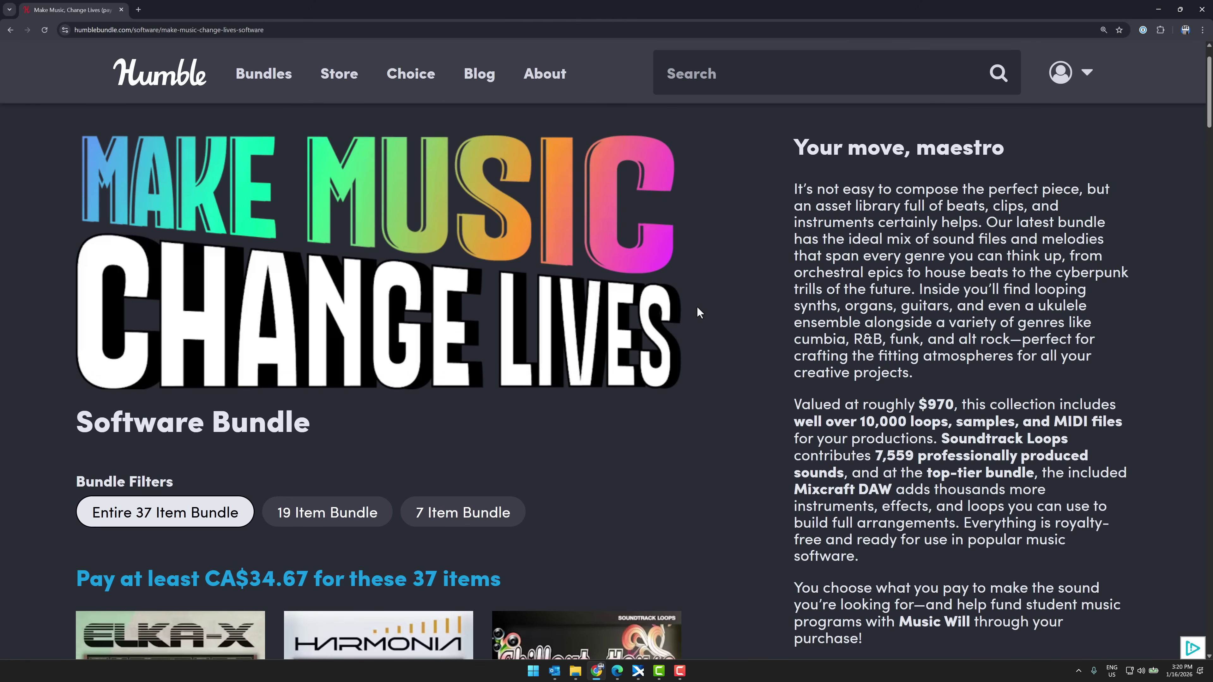
scroll(606, 324, "down", 3)
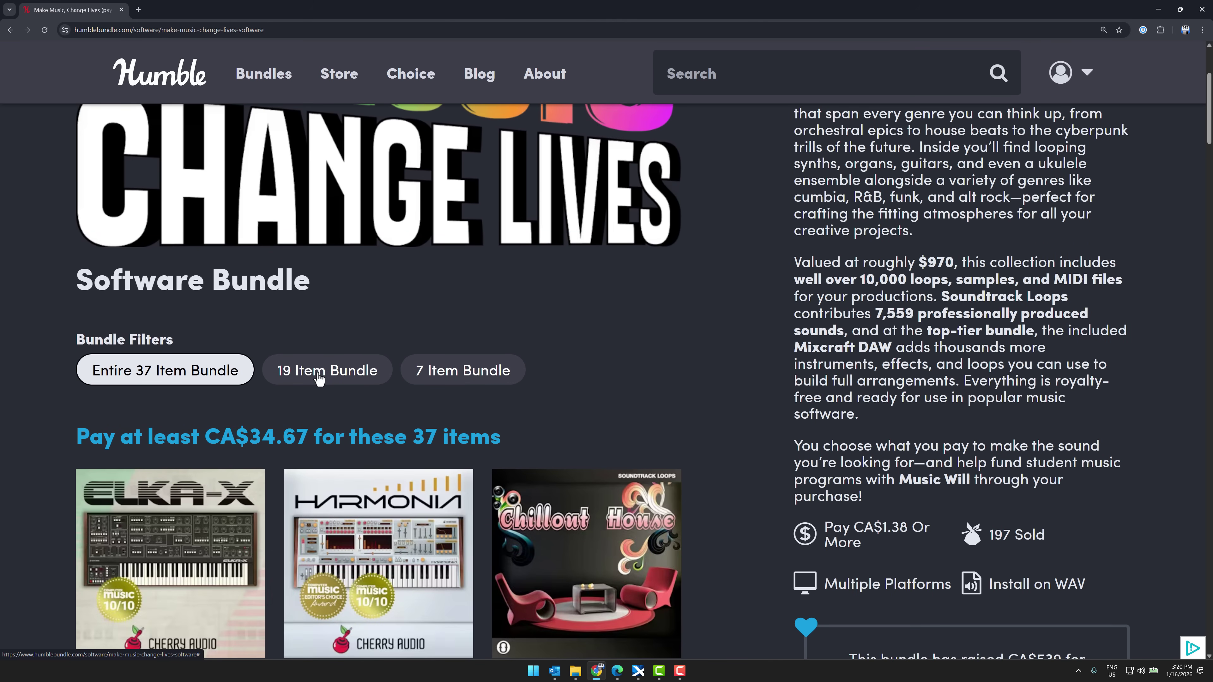
View the 19 item tier, then switch back to the entire 37 item bundle and browse it
left_click(320, 372)
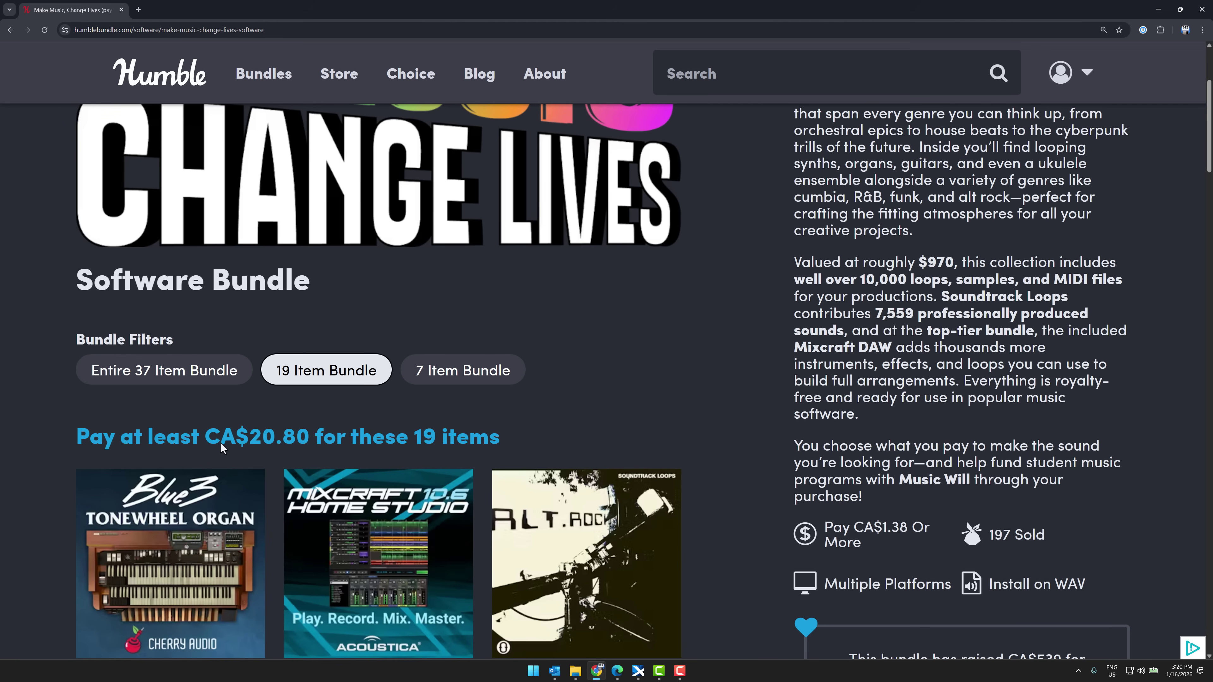
scroll(401, 431, "down", 4)
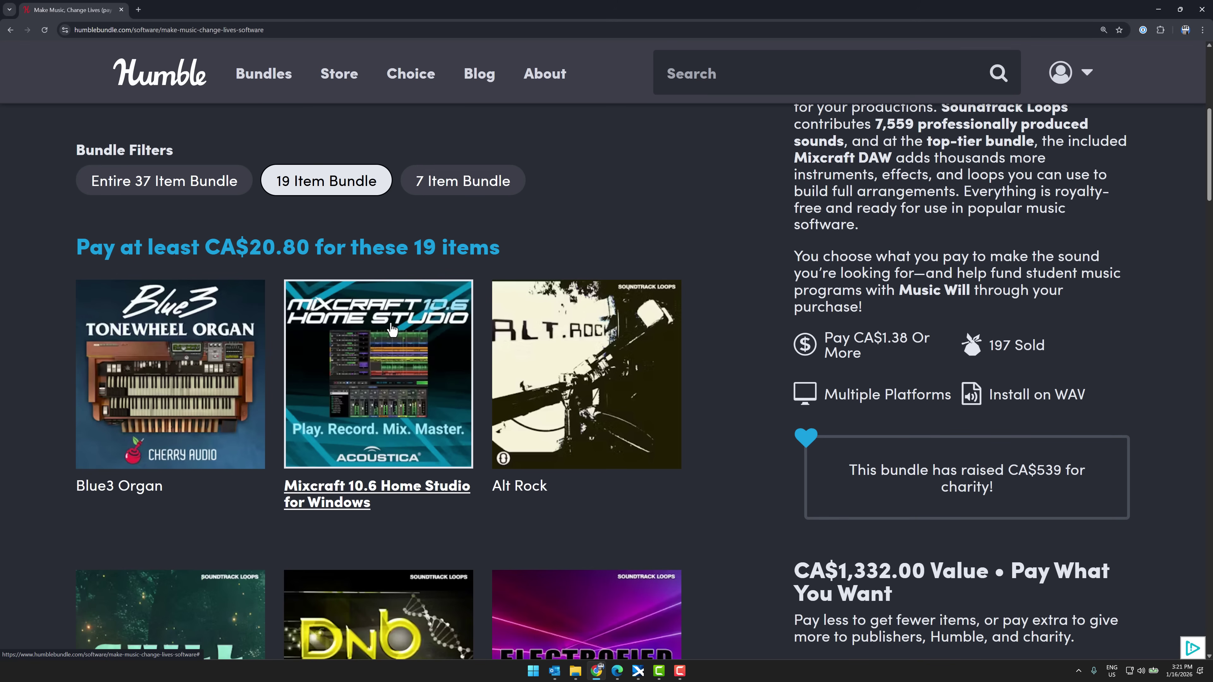
left_click(187, 191)
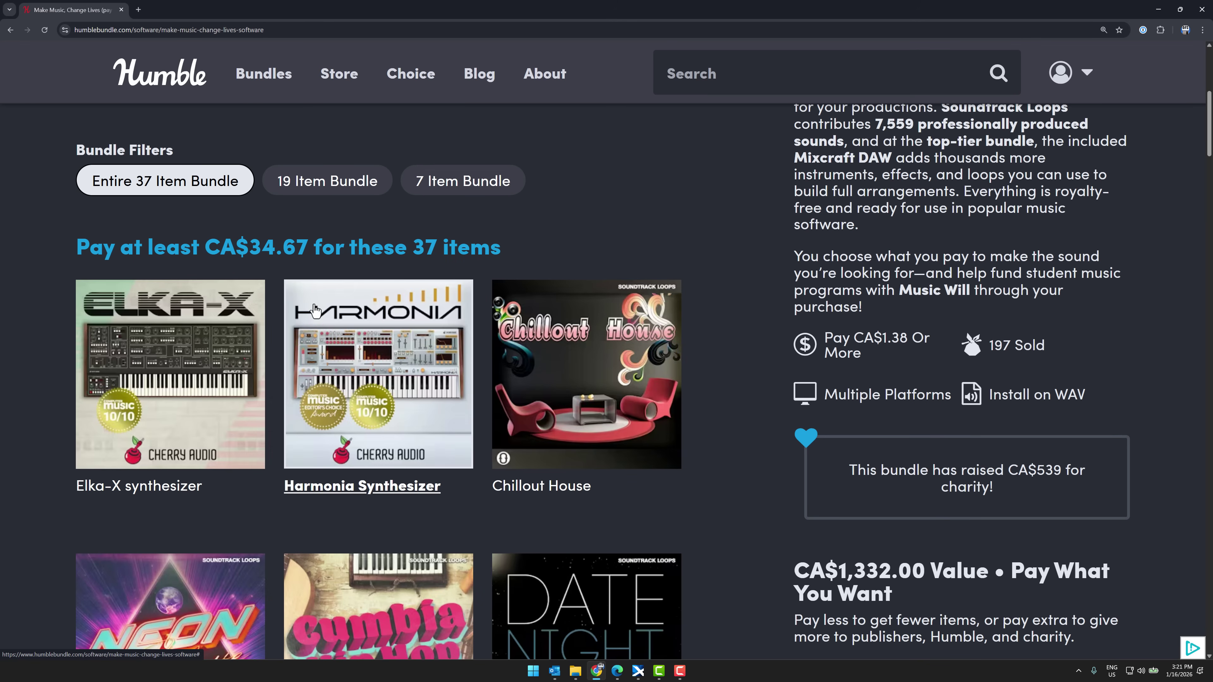
scroll(555, 330, "down", 10)
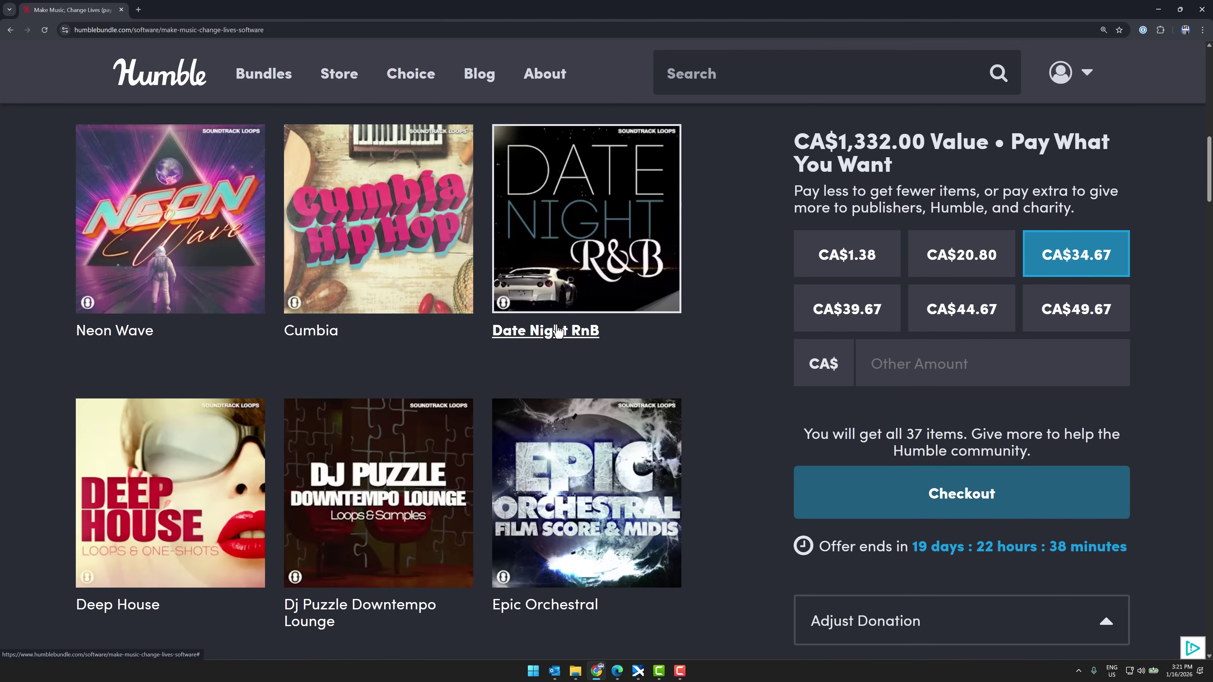
scroll(559, 330, "down", 4)
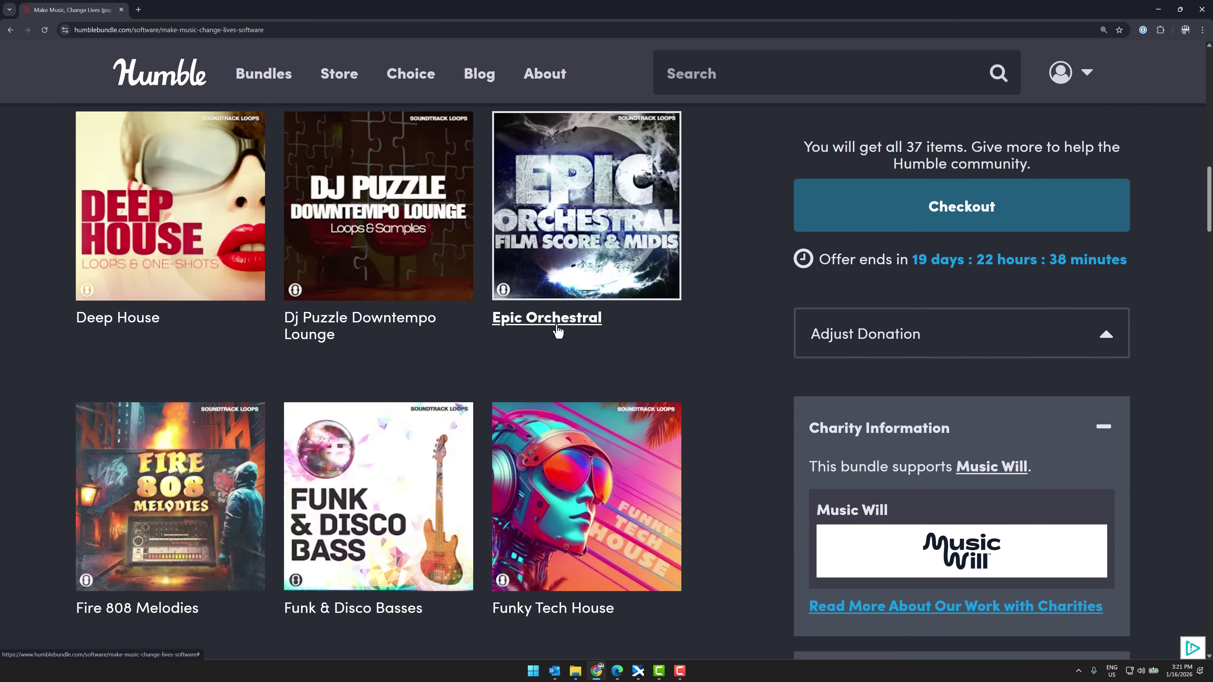